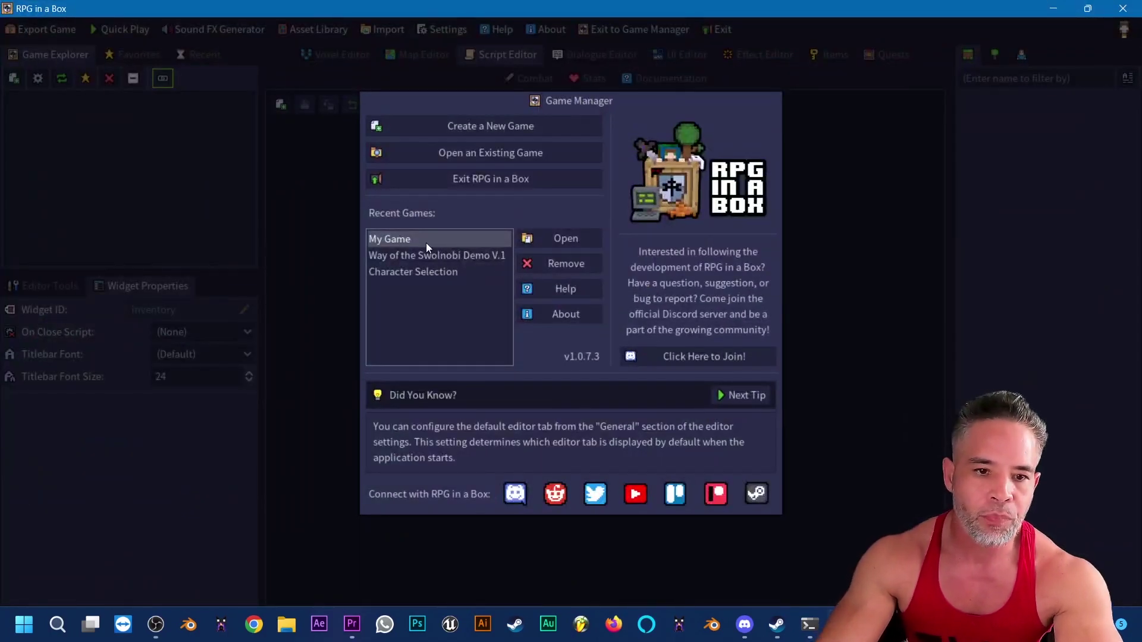
Open the recent game My Game and load the Proton_Pack object model in the Voxel Editor.
double_click(422, 243)
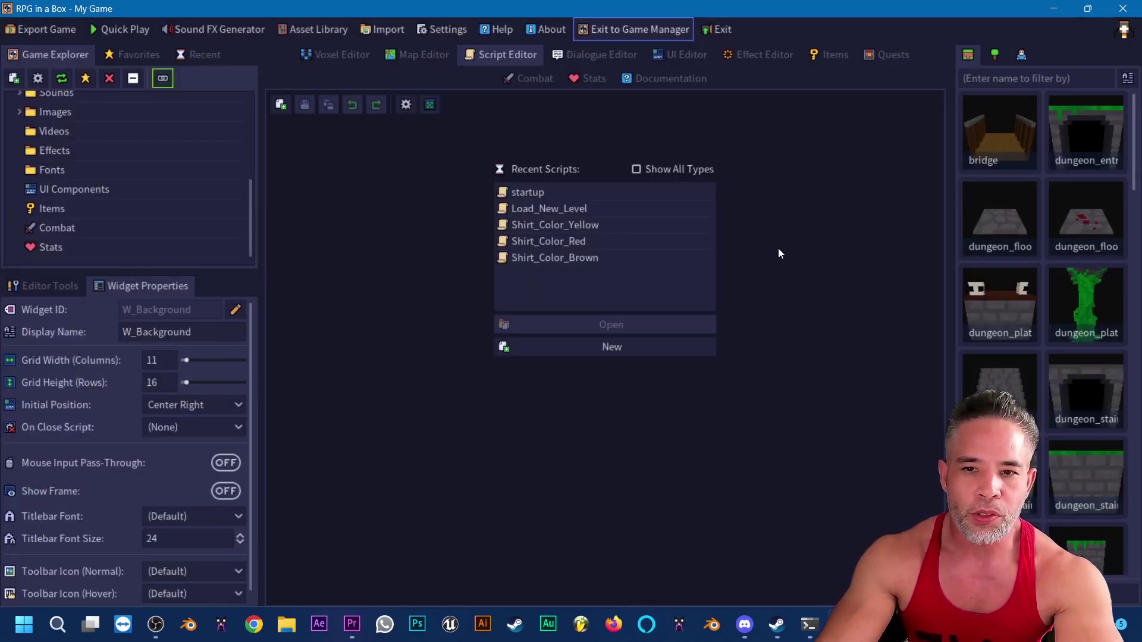
click(997, 55)
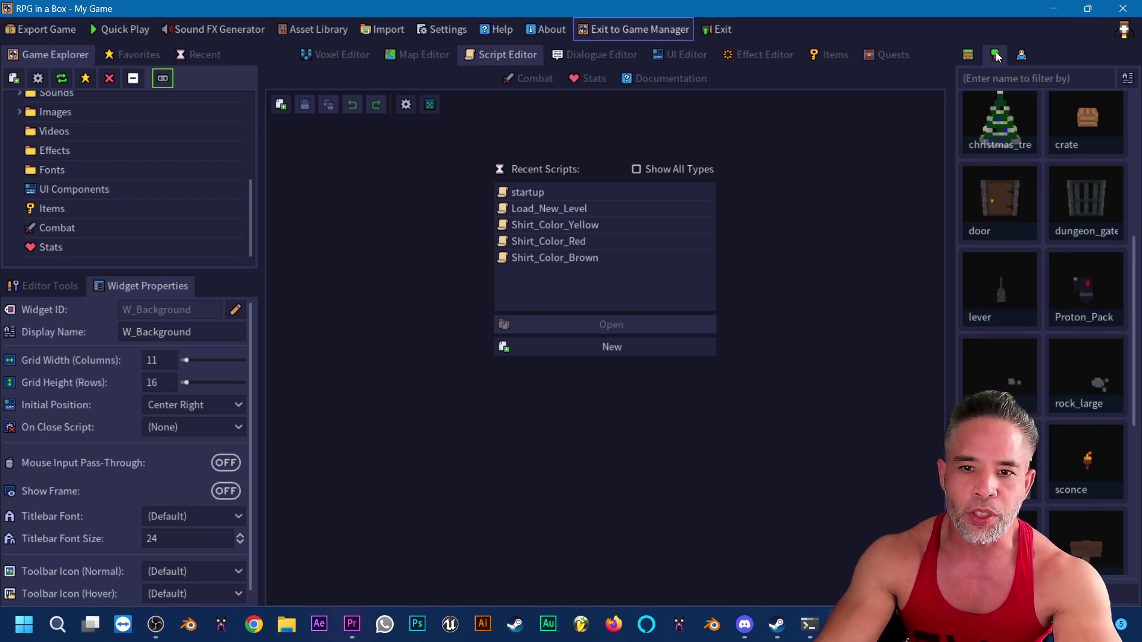
click(339, 58)
double_click(539, 194)
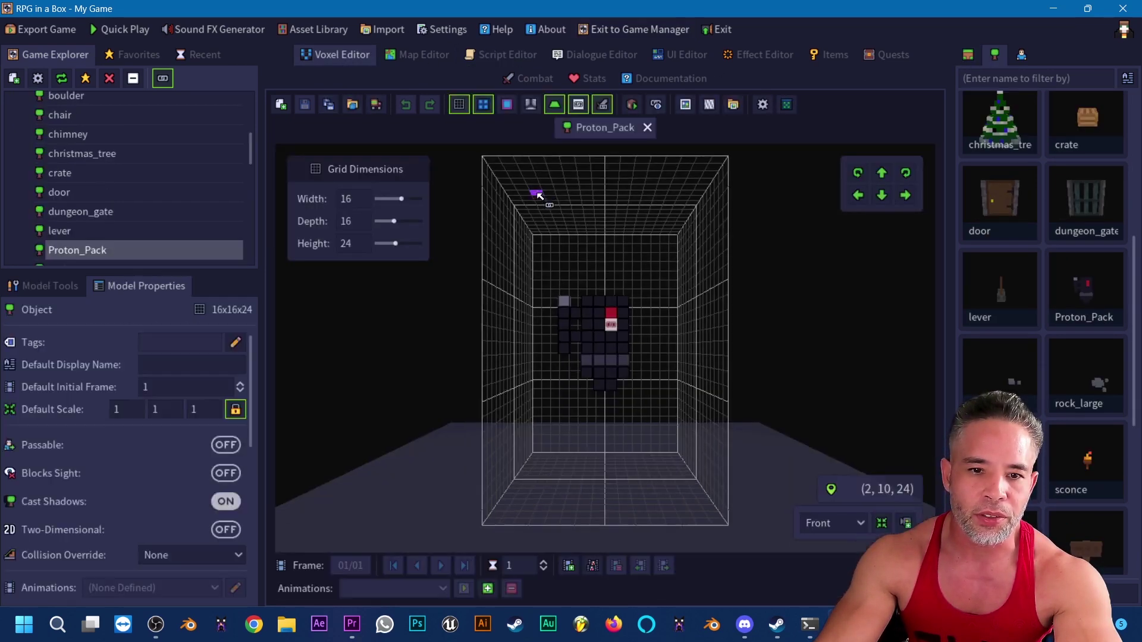
Inspect the Proton_Pack model and the offset, rotation and scale settings of its Back_Pack attach point.
right_drag(673, 387, 653, 351)
scroll(647, 354, up, 3)
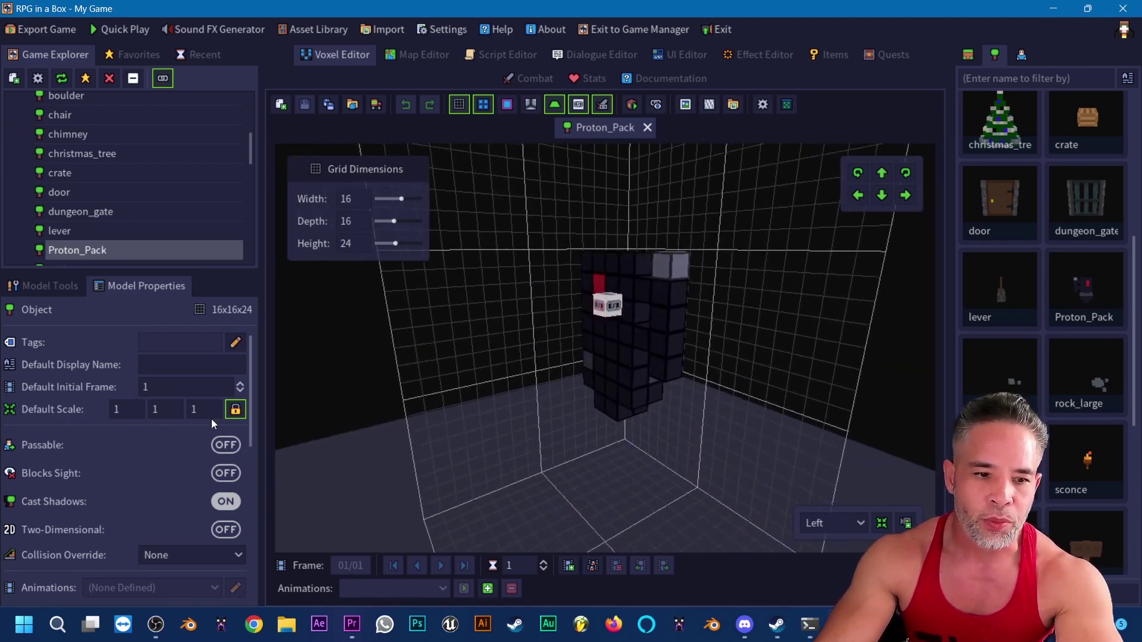
drag(249, 417, 237, 577)
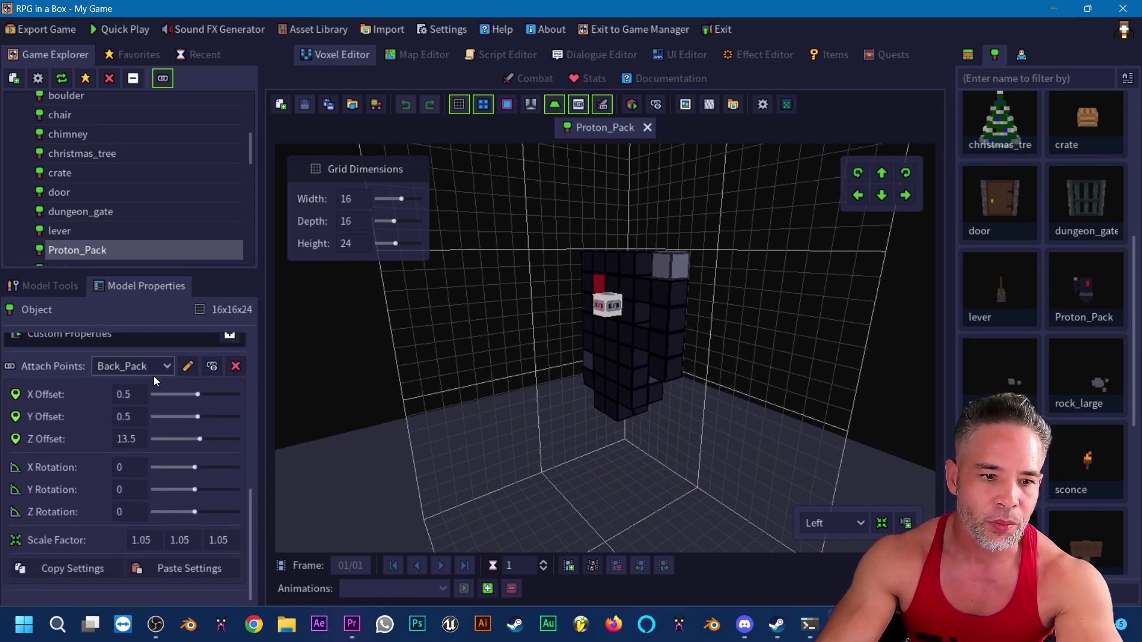
mouse_move(545, 418)
right_down()
mouse_move(377, 421)
mouse_move(403, 441)
mouse_move(520, 434)
right_up()
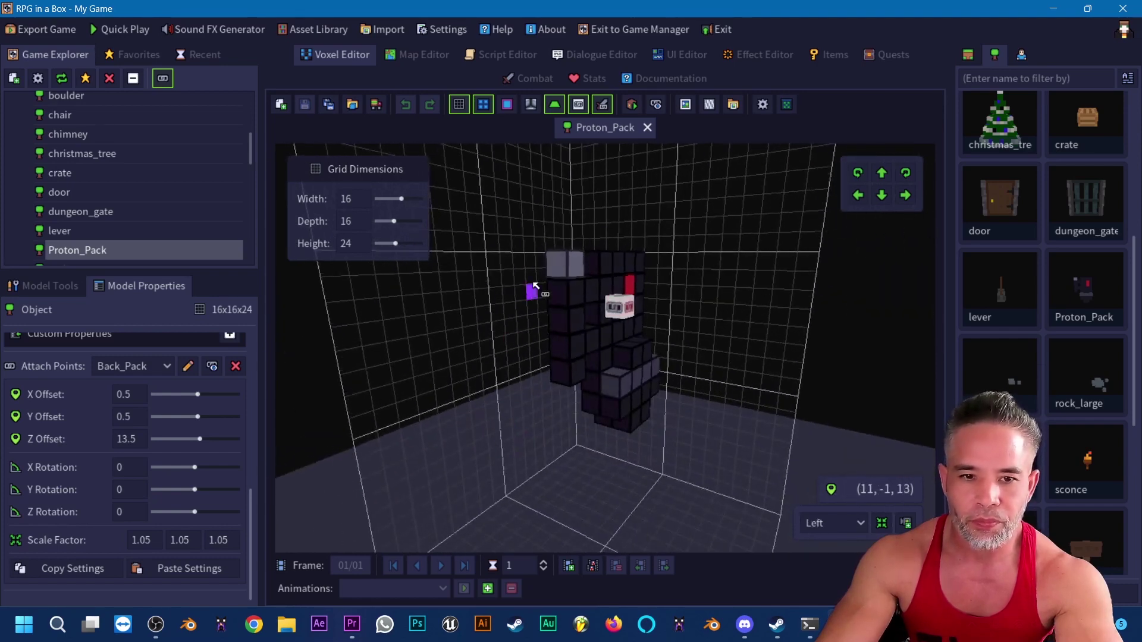
Open the justin character model for editing with its back side in view.
click(1023, 55)
double_click(998, 206)
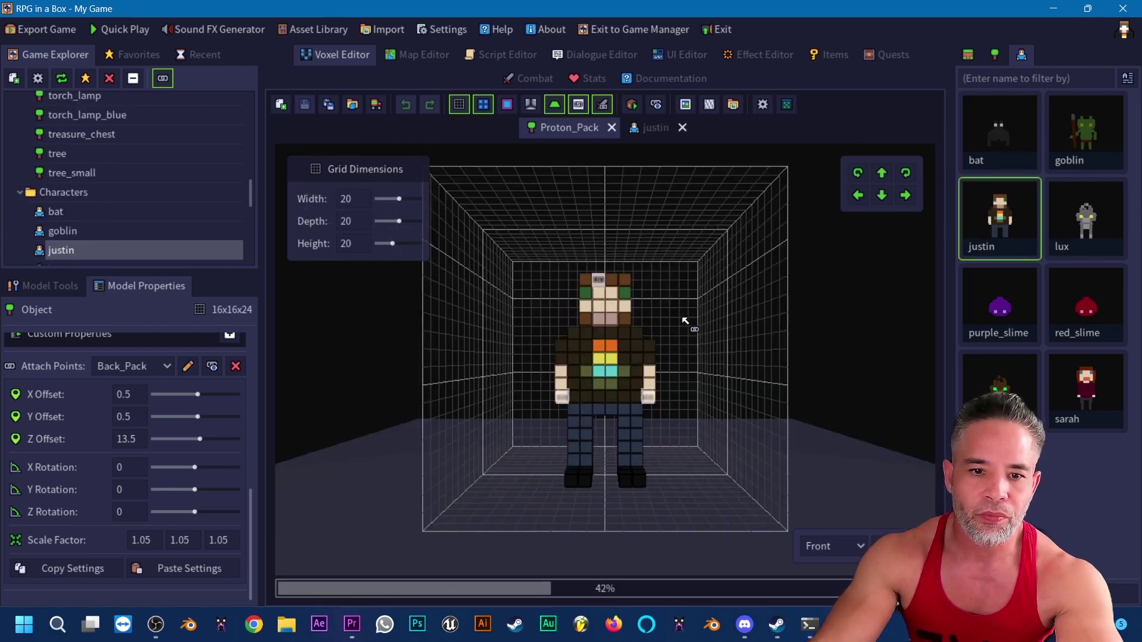
right_drag(510, 357, 558, 355)
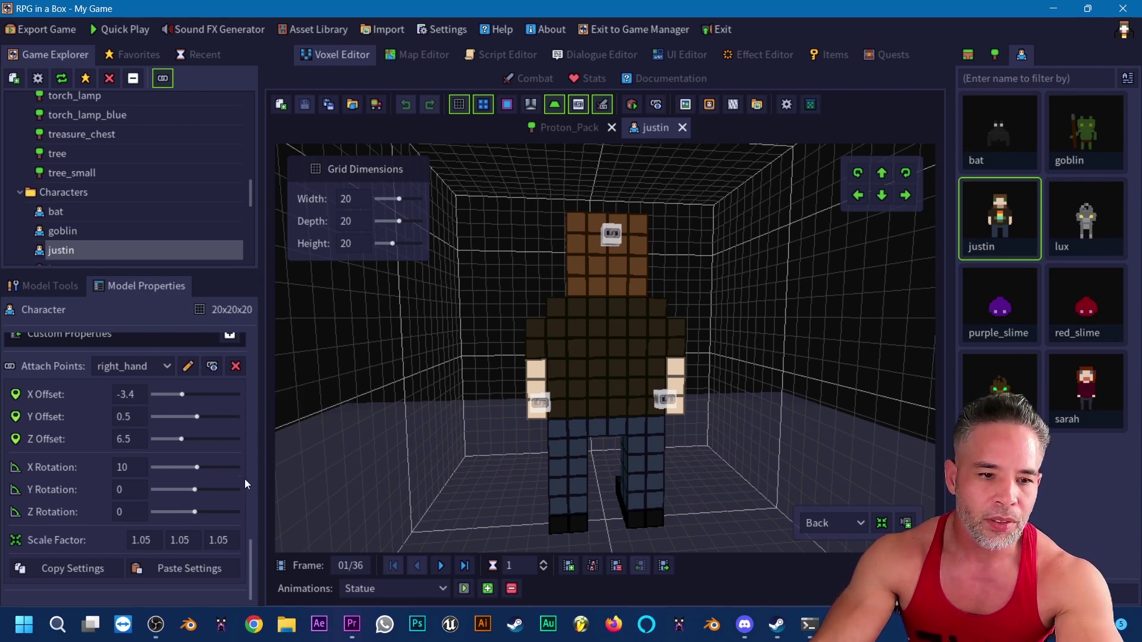
drag(252, 549, 268, 295)
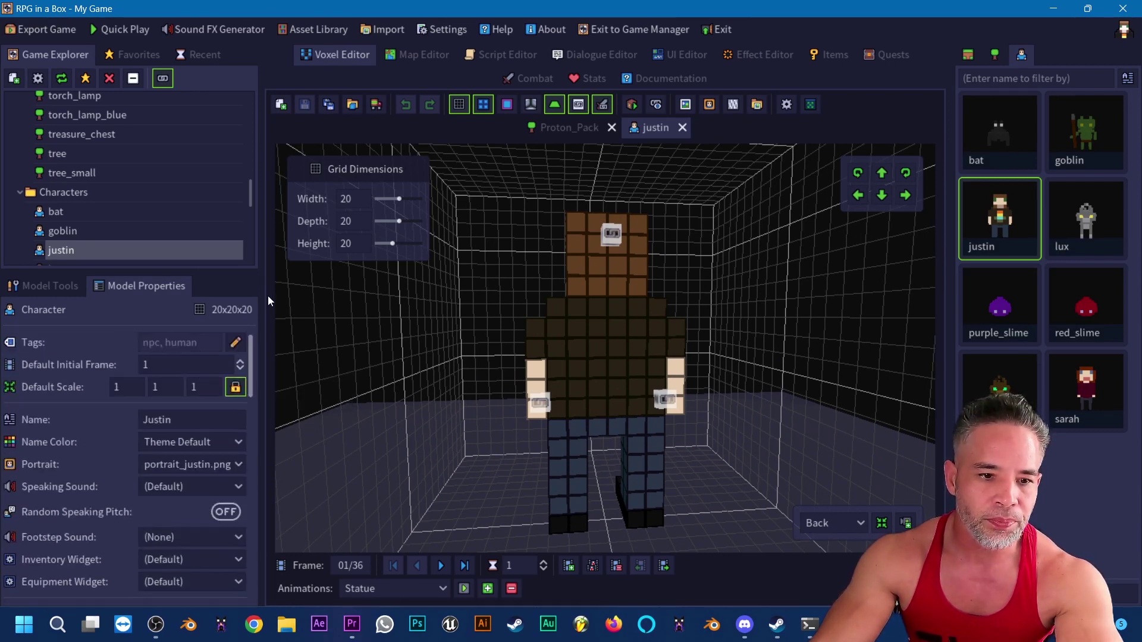
Add an attach point with the ID Back_Pack in the middle of the justin character's back and save the model.
click(54, 293)
click(119, 345)
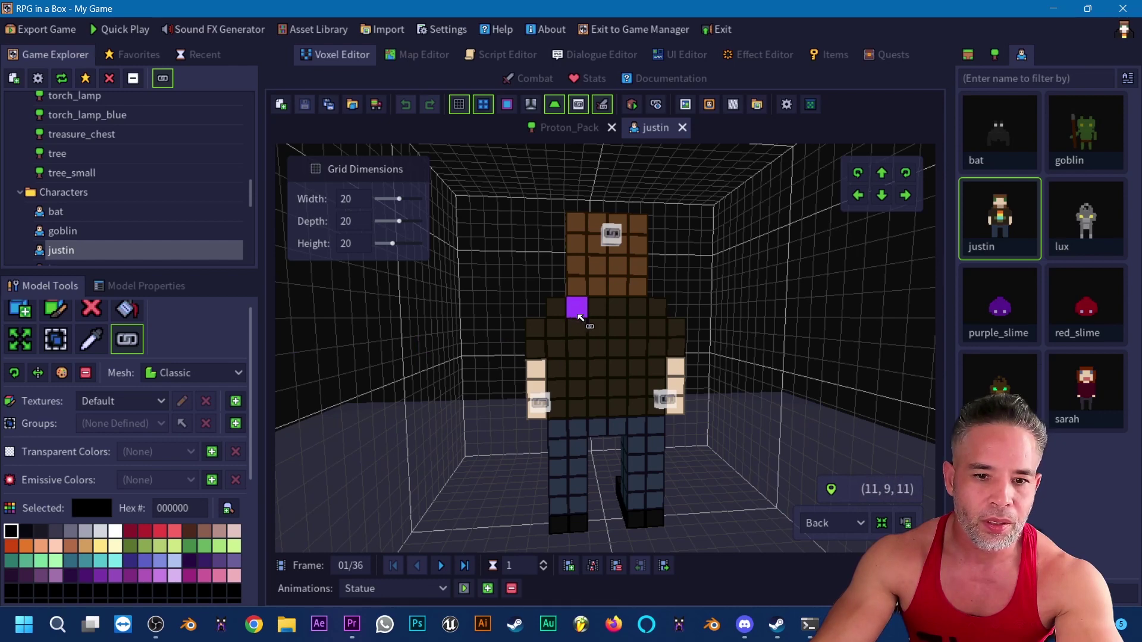
click(605, 343)
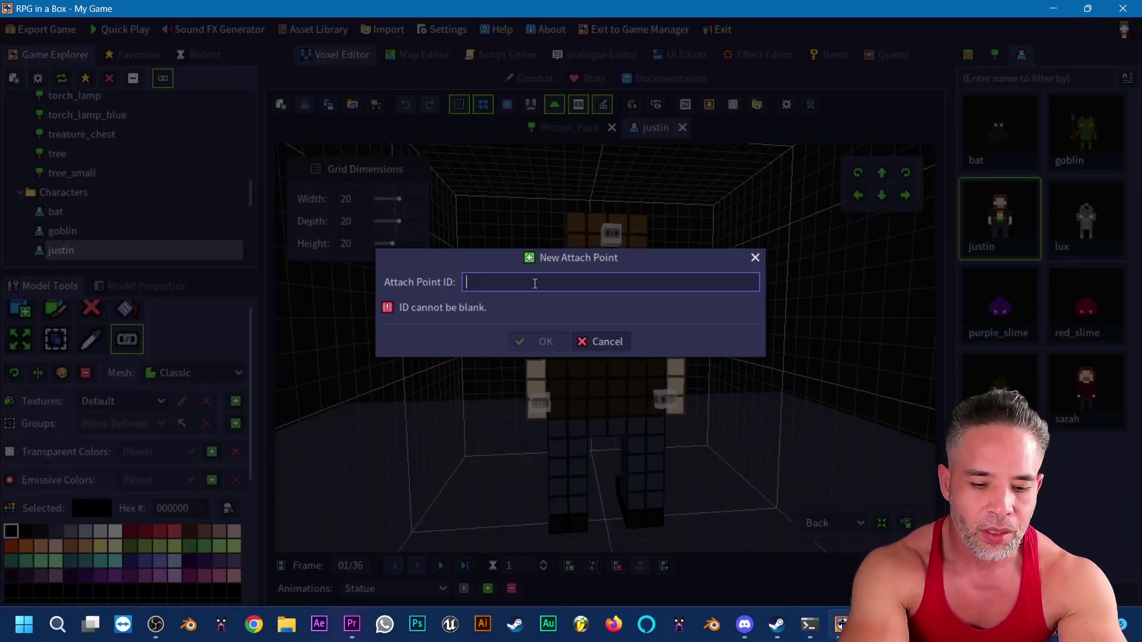
text(Back_Pack)
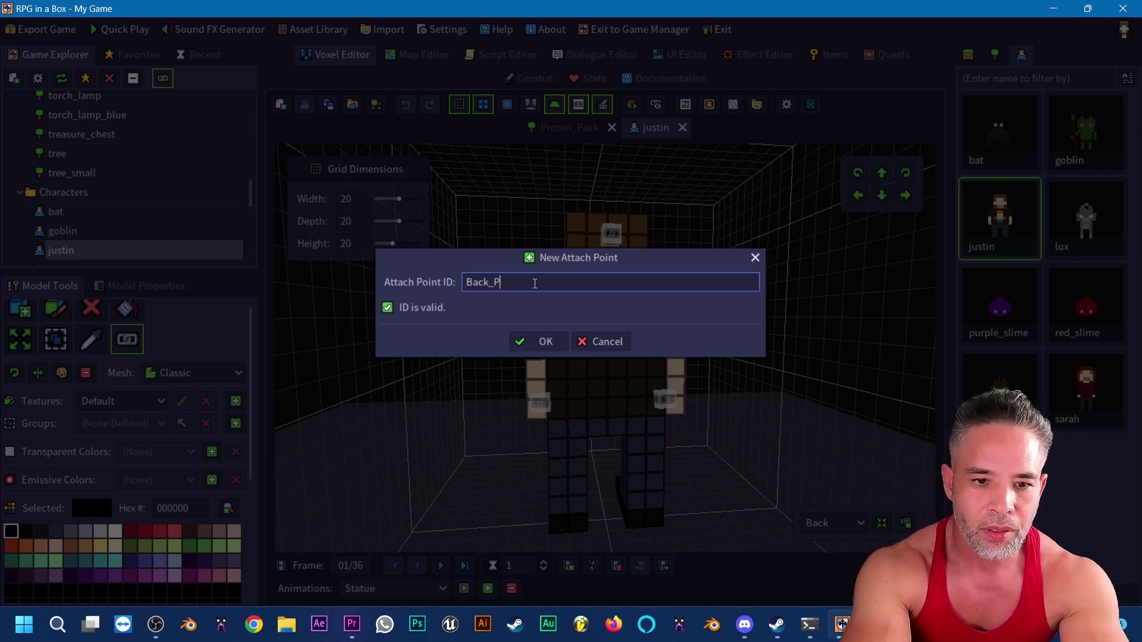
click(531, 340)
middle_drag(772, 331, 807, 338)
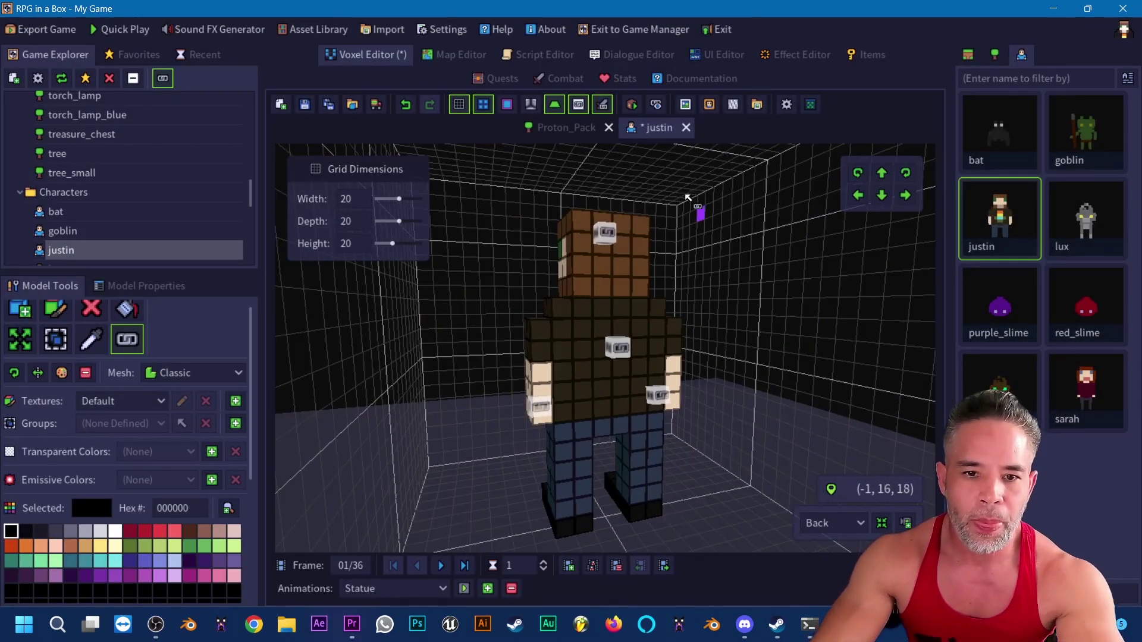
click(305, 105)
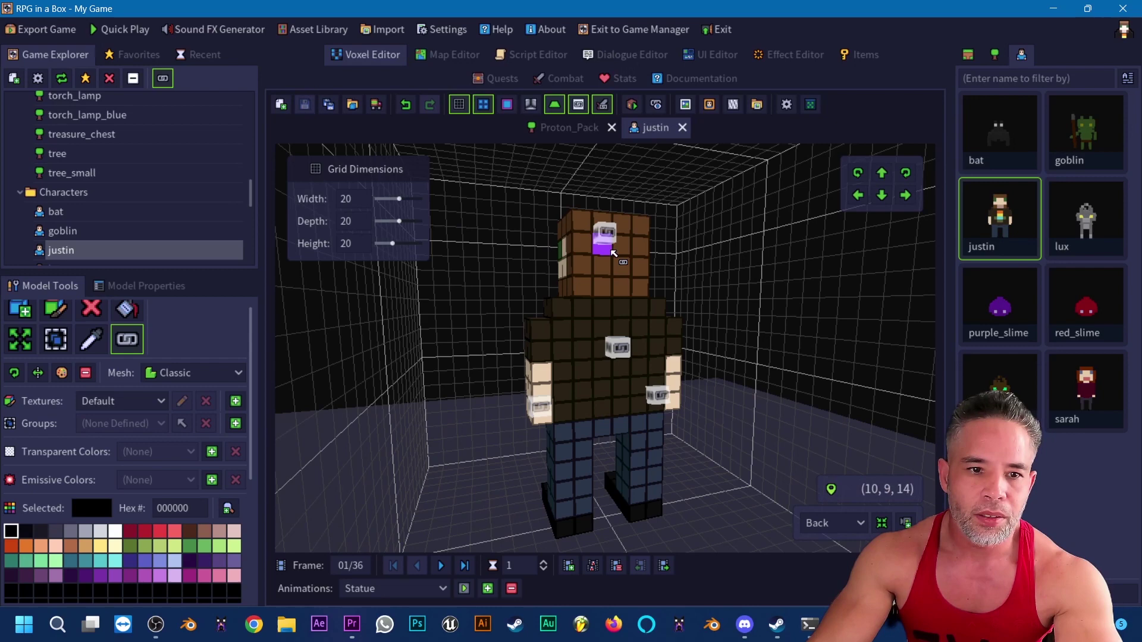
Compare the attach point's placement on the Proton_Pack model with the one on the justin character's back.
click(565, 127)
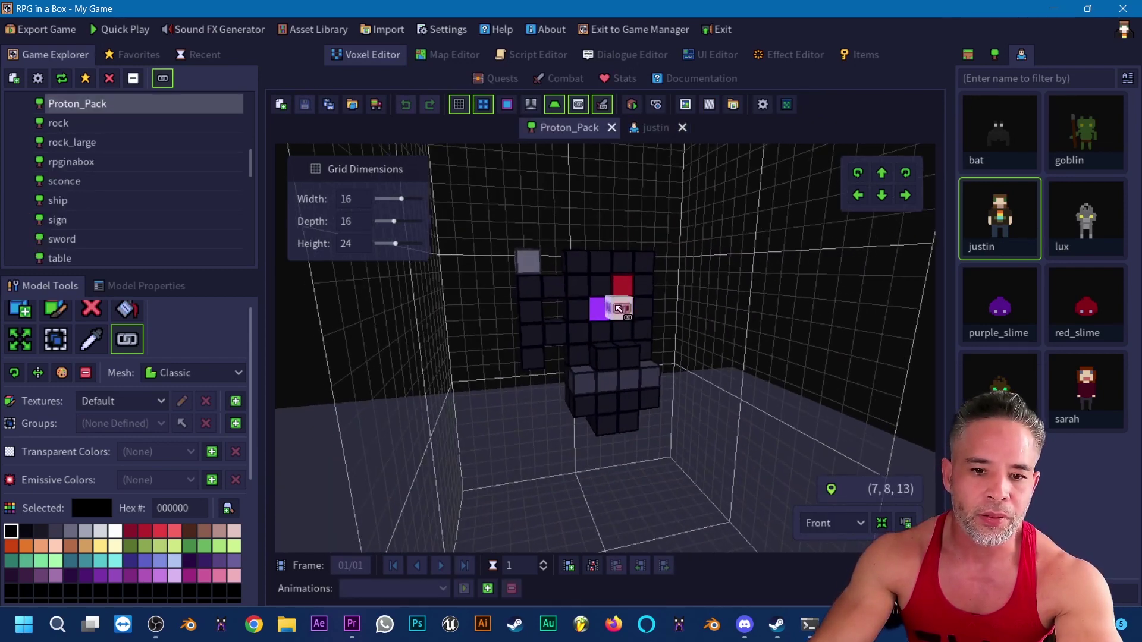
click(654, 127)
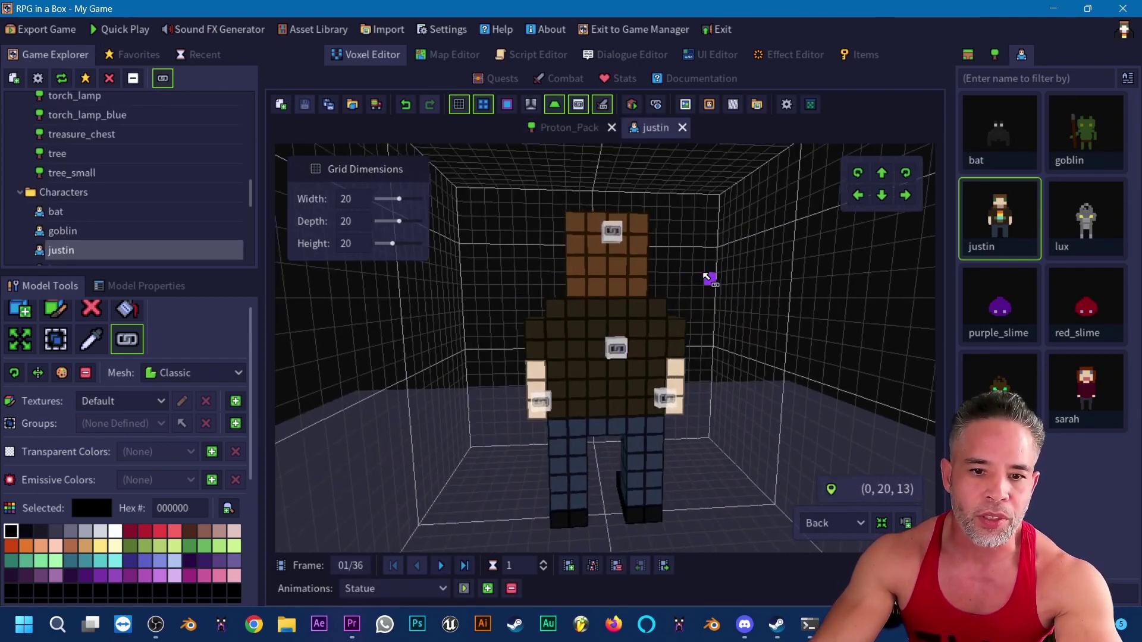
middle_drag(708, 276, 636, 321)
middle_drag(712, 295, 644, 306)
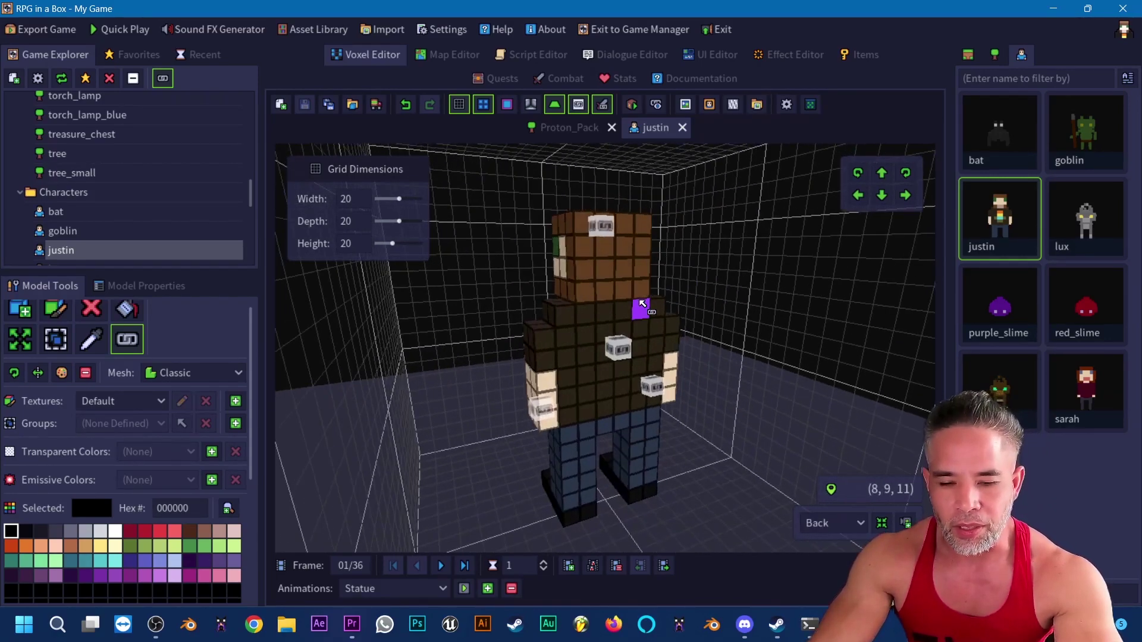
middle_drag(724, 291, 606, 312)
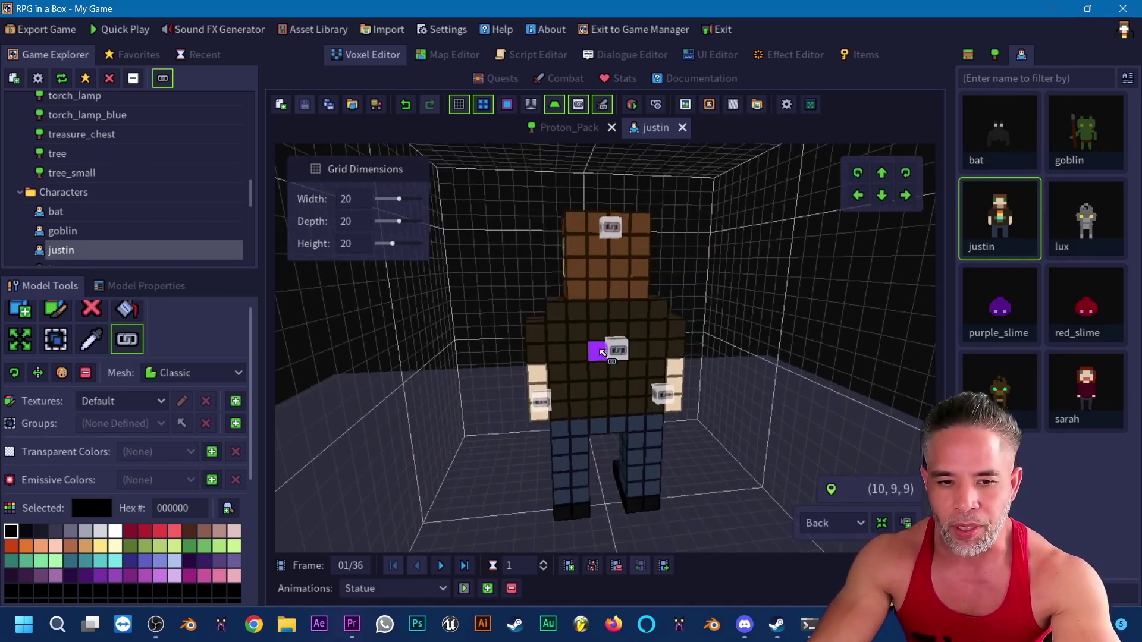
mouse_move(684, 278)
middle_down()
mouse_move(735, 287)
mouse_move(666, 281)
middle_up()
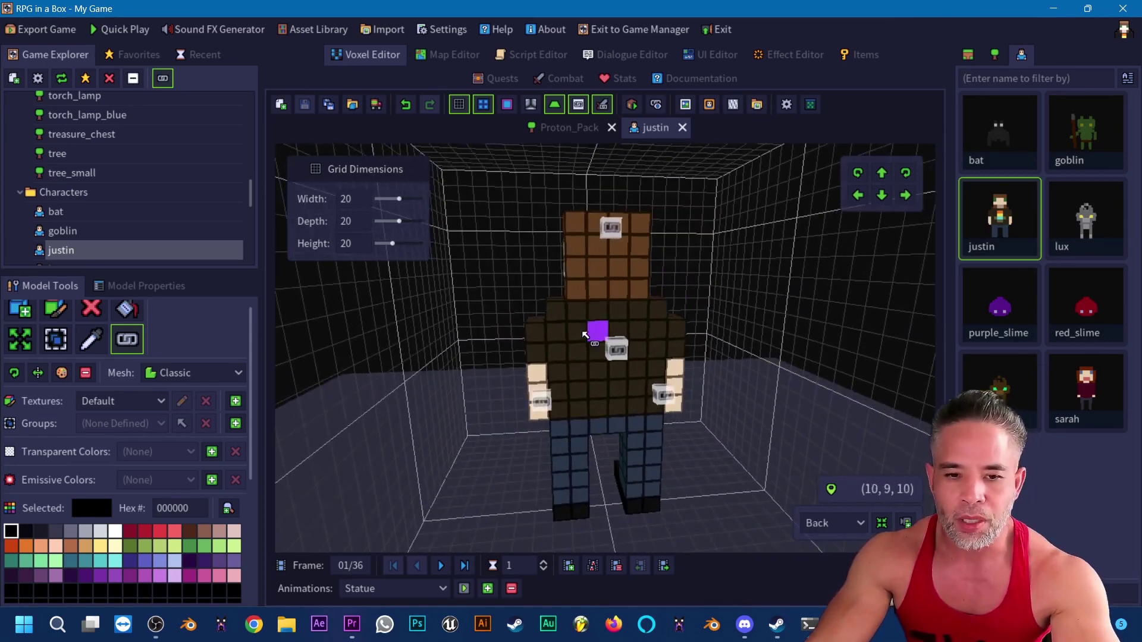
Attach the Proton_Pack object to the justin character's Back_Pack attach point, using Back_Pack as the object attach point.
click(172, 291)
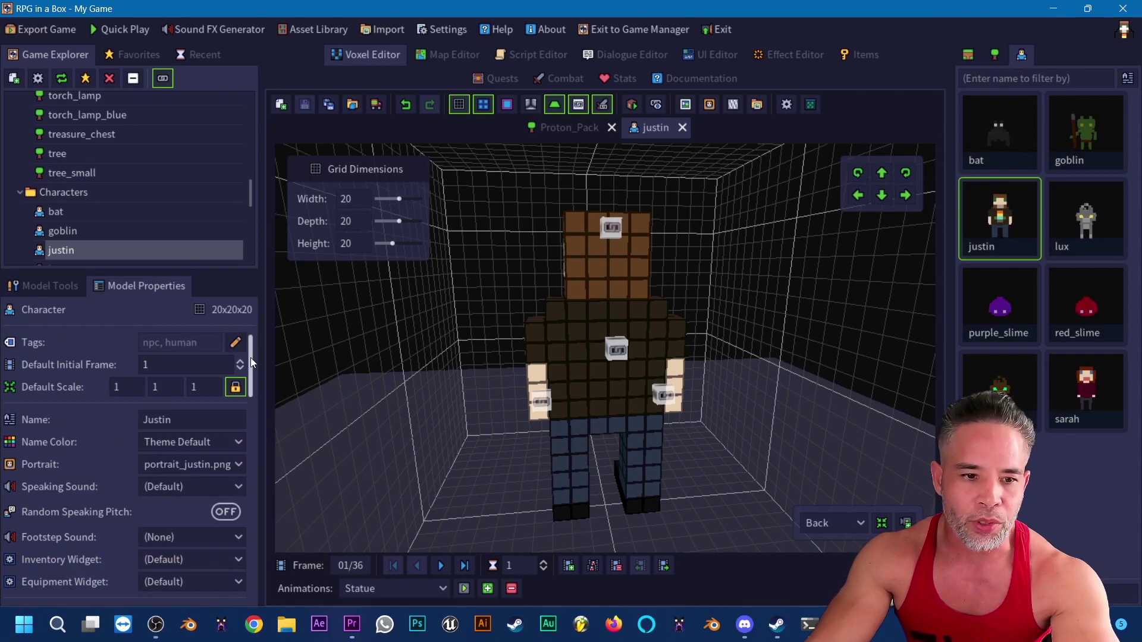
drag(251, 358, 247, 576)
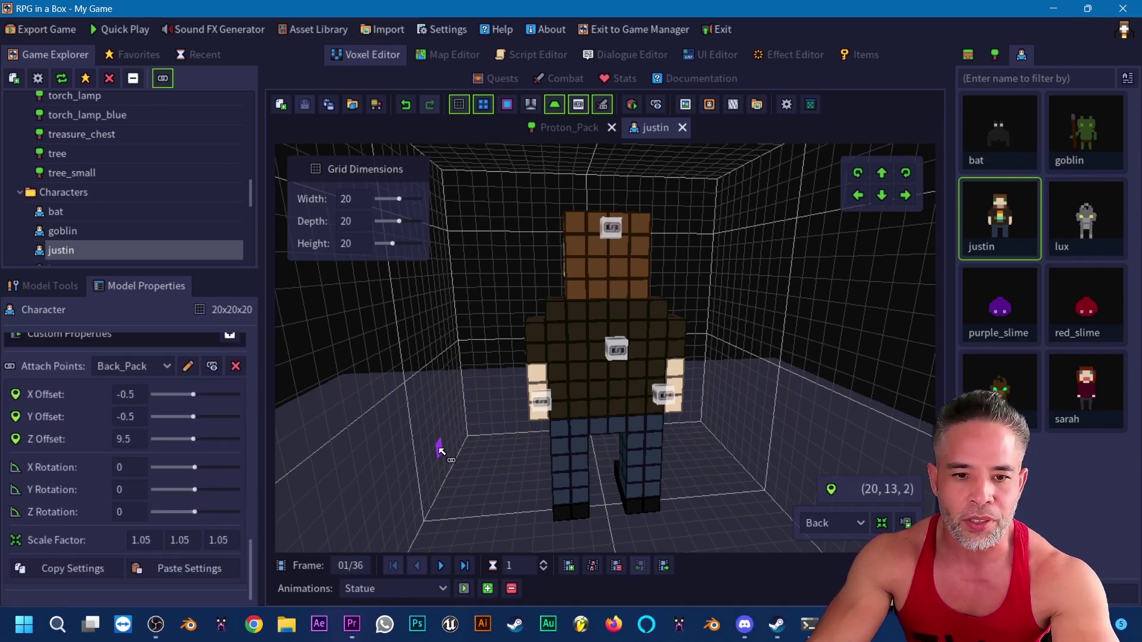
middle_drag(440, 451, 355, 513)
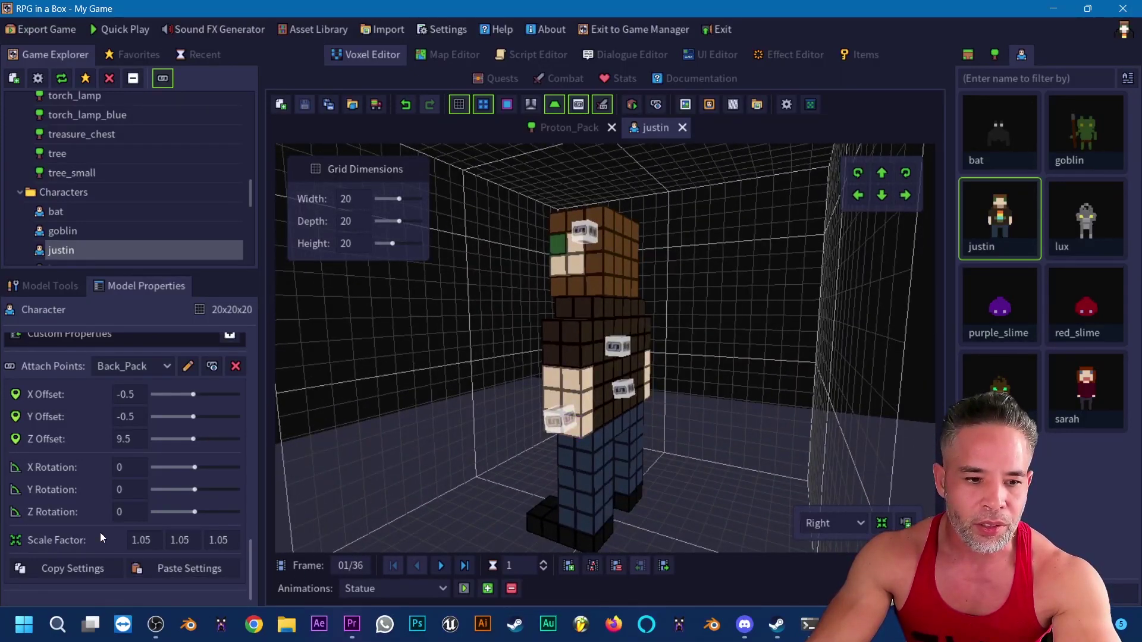
click(212, 367)
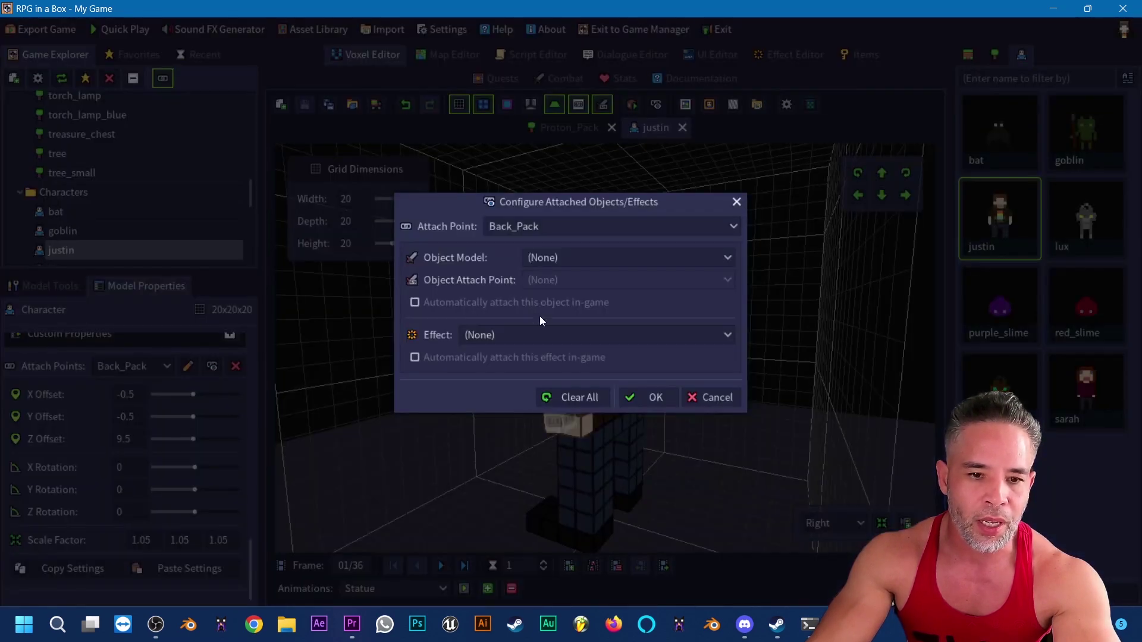
click(547, 258)
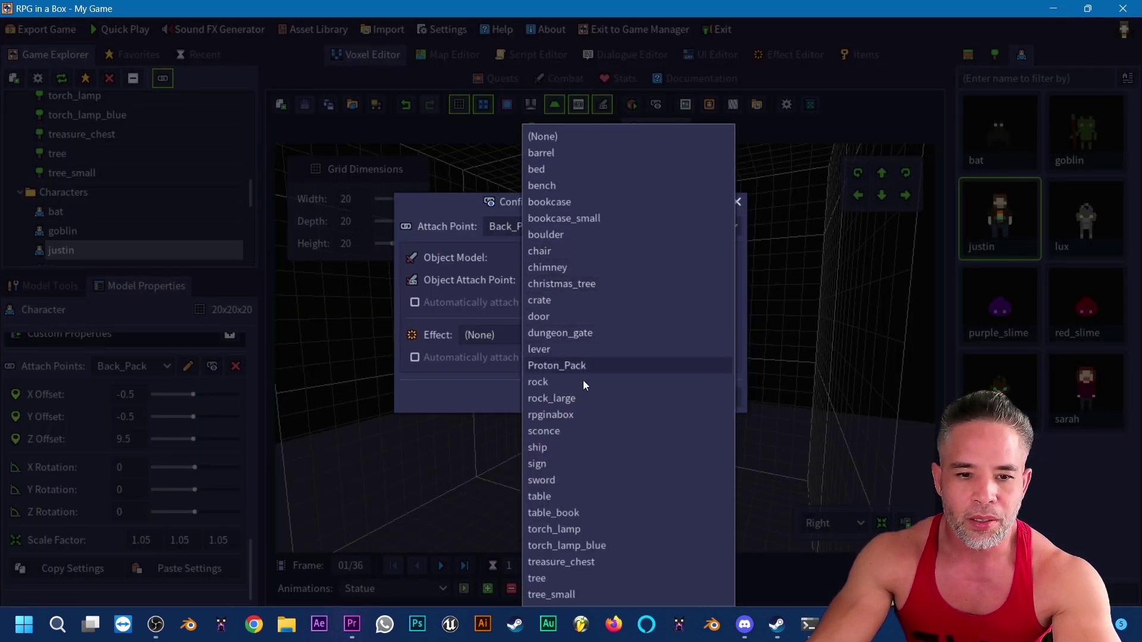
click(566, 365)
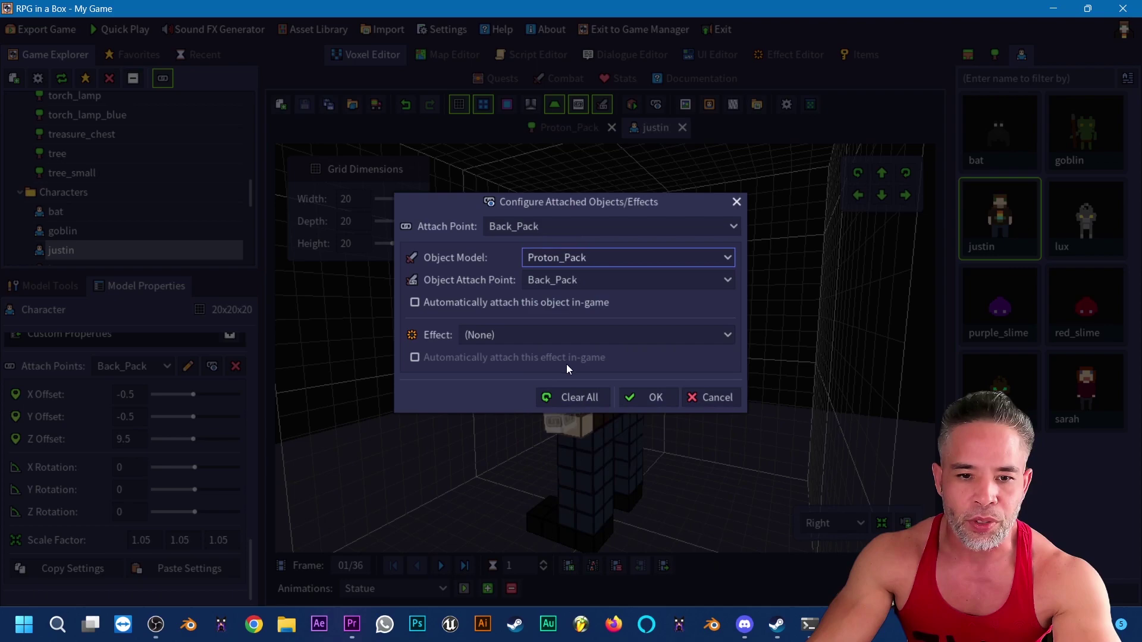
click(646, 397)
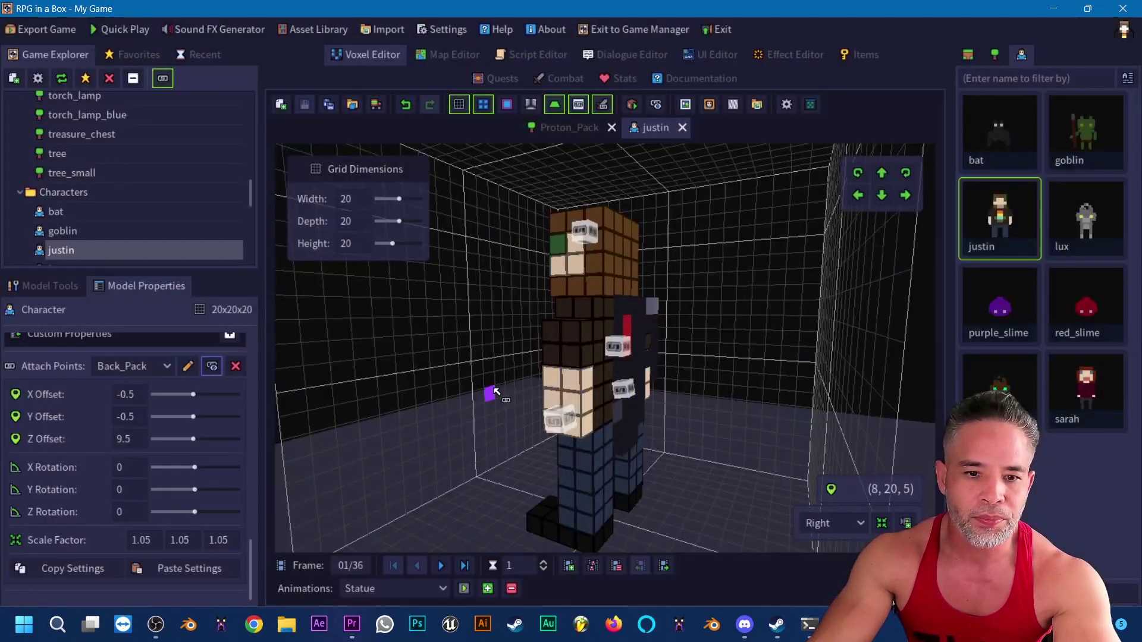
Set the X offset of the character's Back_Pack attach point to 0 and its Y offset to -3.5.
middle_drag(496, 394, 548, 408)
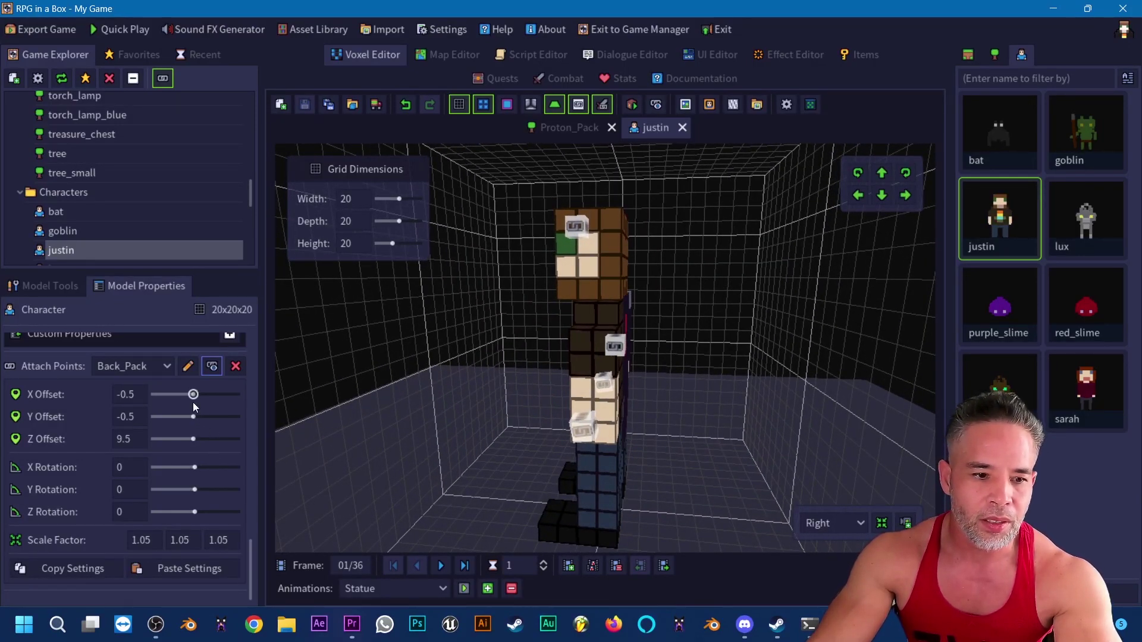
mouse_move(192, 395)
mouse_down()
mouse_move(192, 415)
mouse_move(182, 407)
mouse_up()
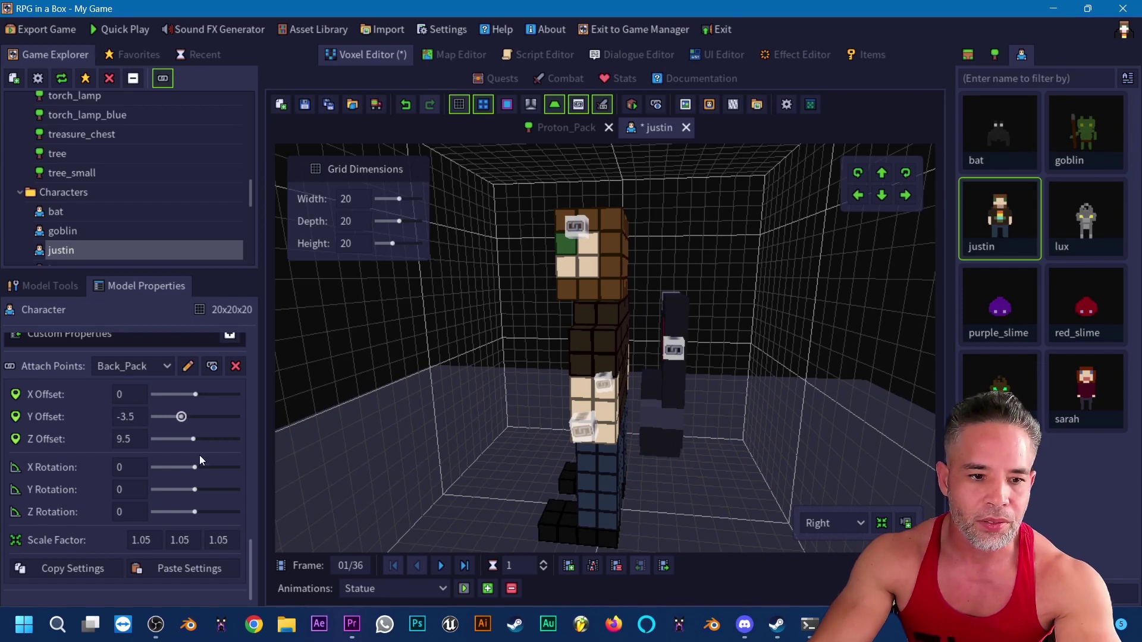
Try an X rotation of 180 and a Y rotation on the Back_Pack attach point, and reset both to 0.
drag(196, 467, 248, 459)
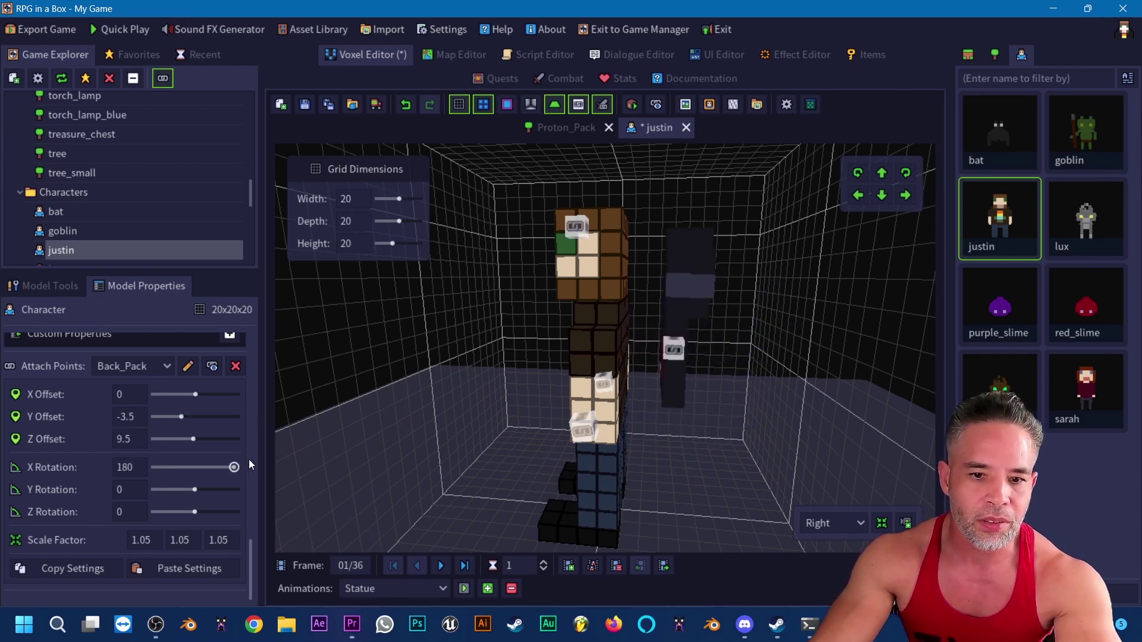
mouse_move(370, 441)
middle_down()
mouse_move(364, 424)
mouse_move(379, 423)
mouse_move(358, 434)
middle_up()
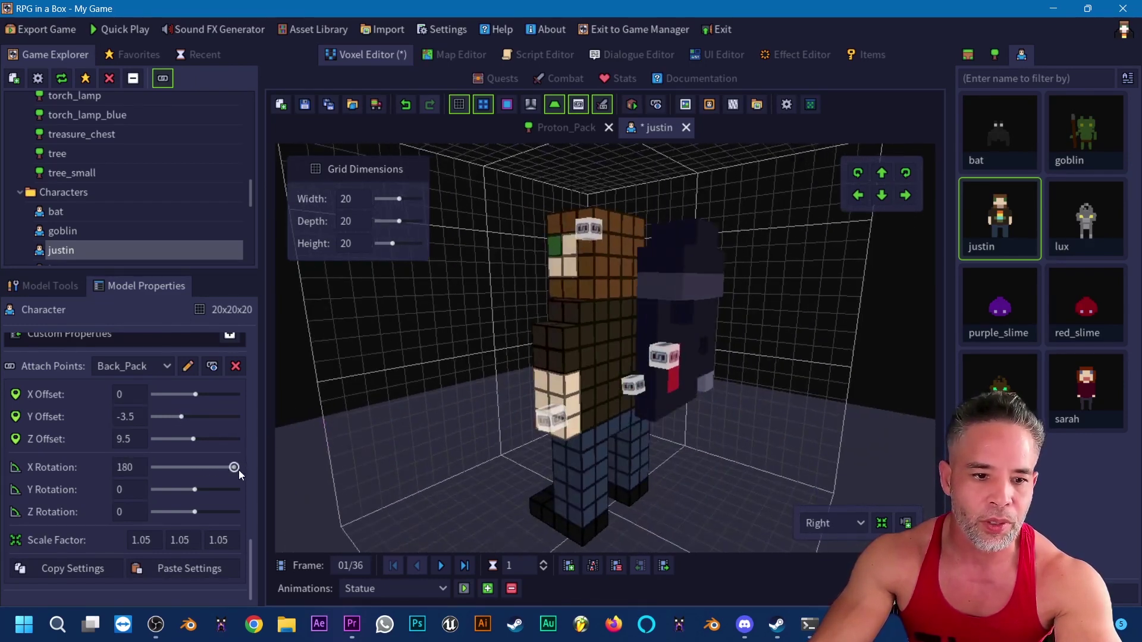
double_click(122, 468)
text(0)
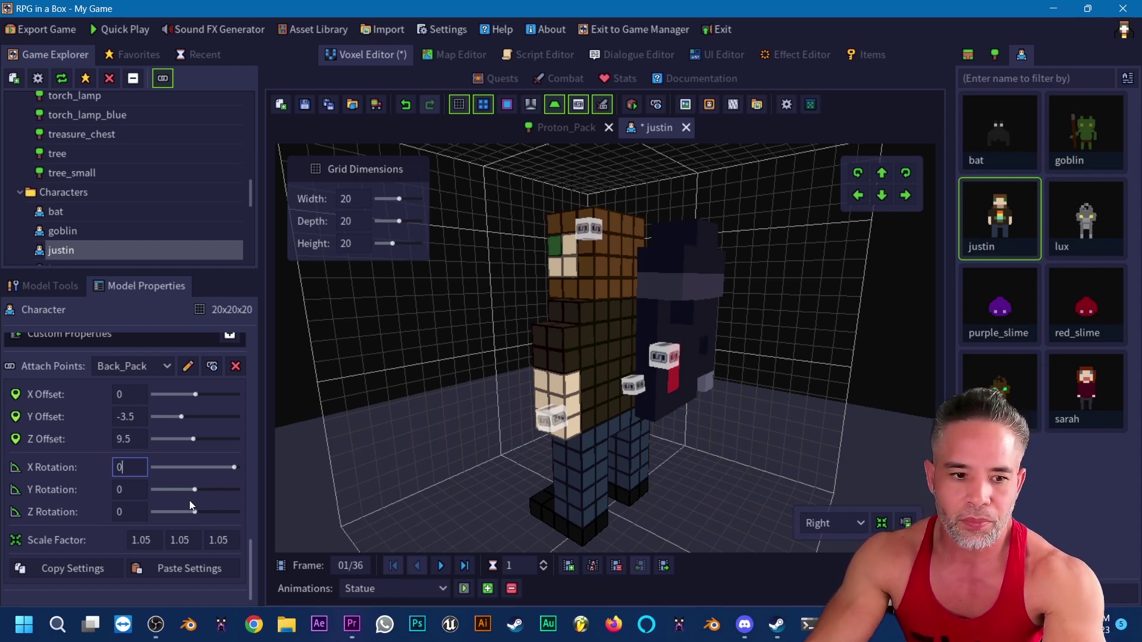
drag(194, 489, 221, 490)
drag(139, 488, 103, 486)
text(0)
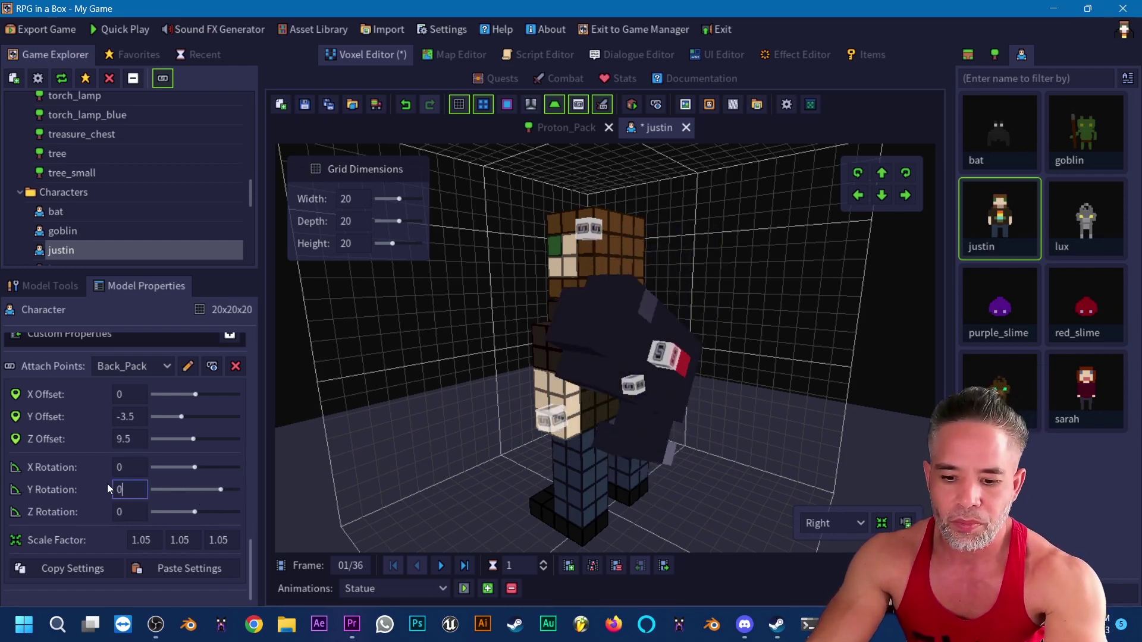
key(Return)
Set the Back_Pack attach point's Z rotation to 180, its Z offset to 10.2 and its Y offset to -1.9.
drag(195, 512, 239, 512)
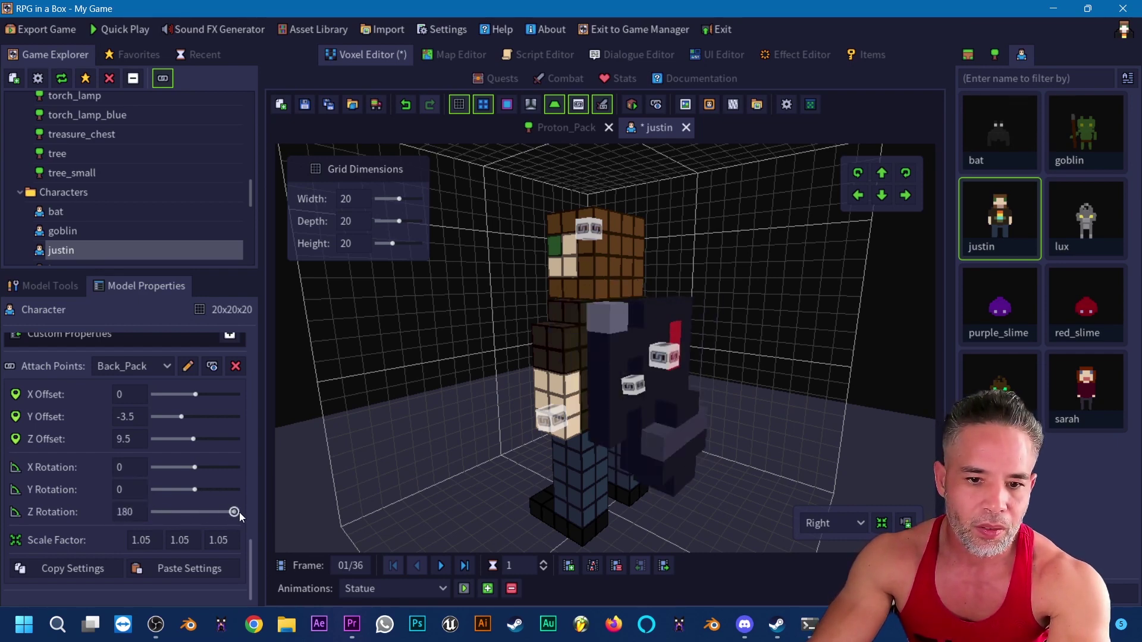
middle_drag(324, 505, 504, 492)
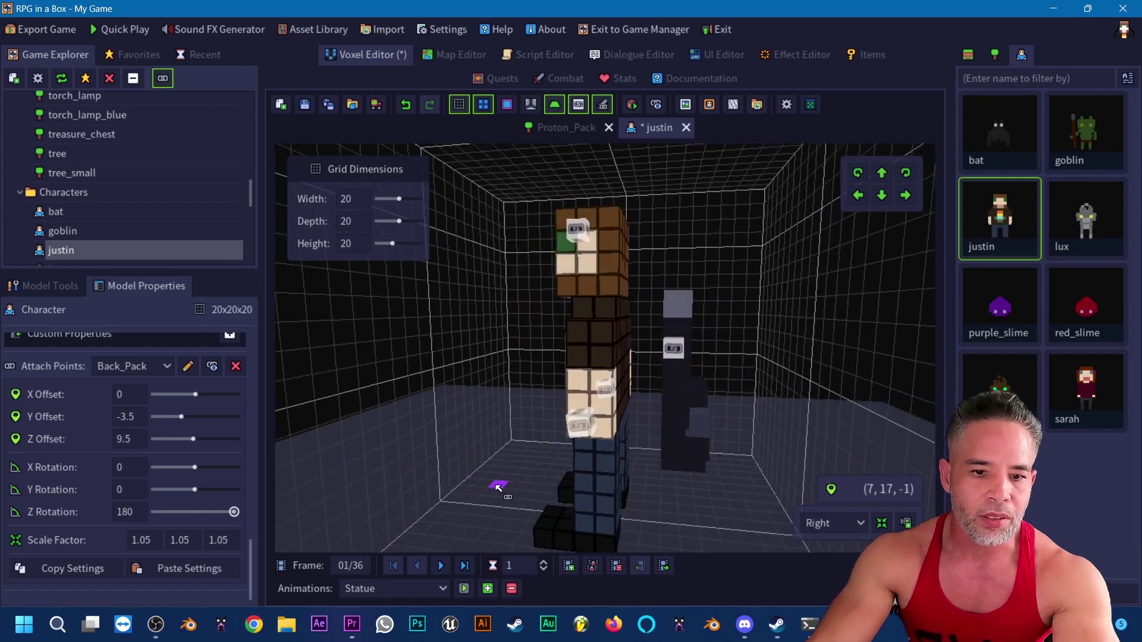
drag(194, 439, 188, 423)
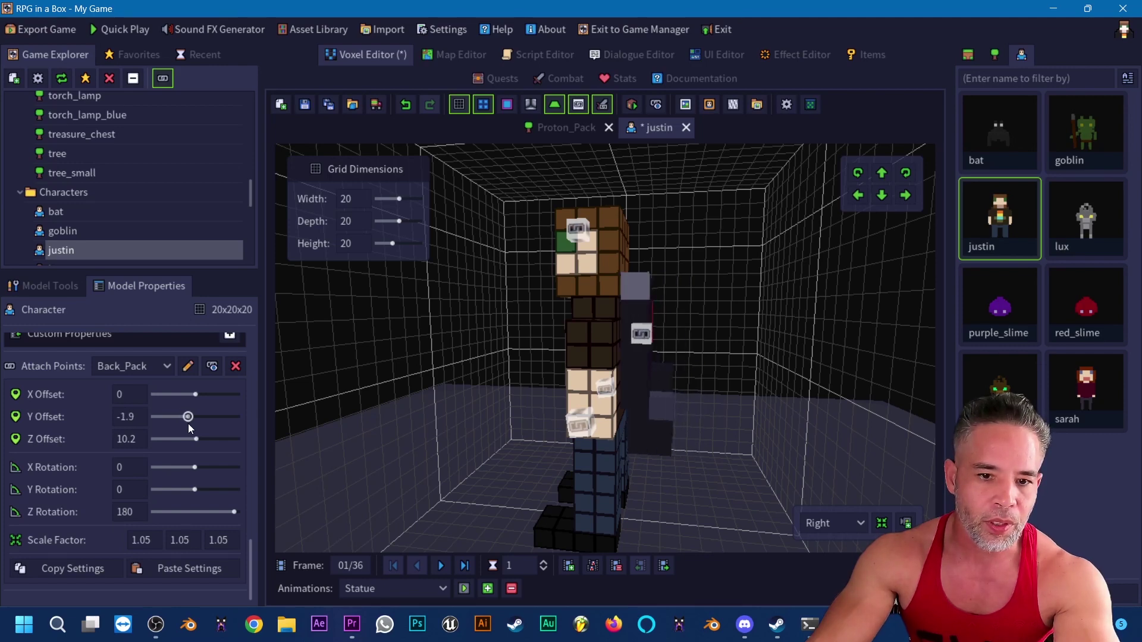
Set the X offset of the justin character's Back_Pack attach point to -0.7.
middle_drag(354, 426, 188, 411)
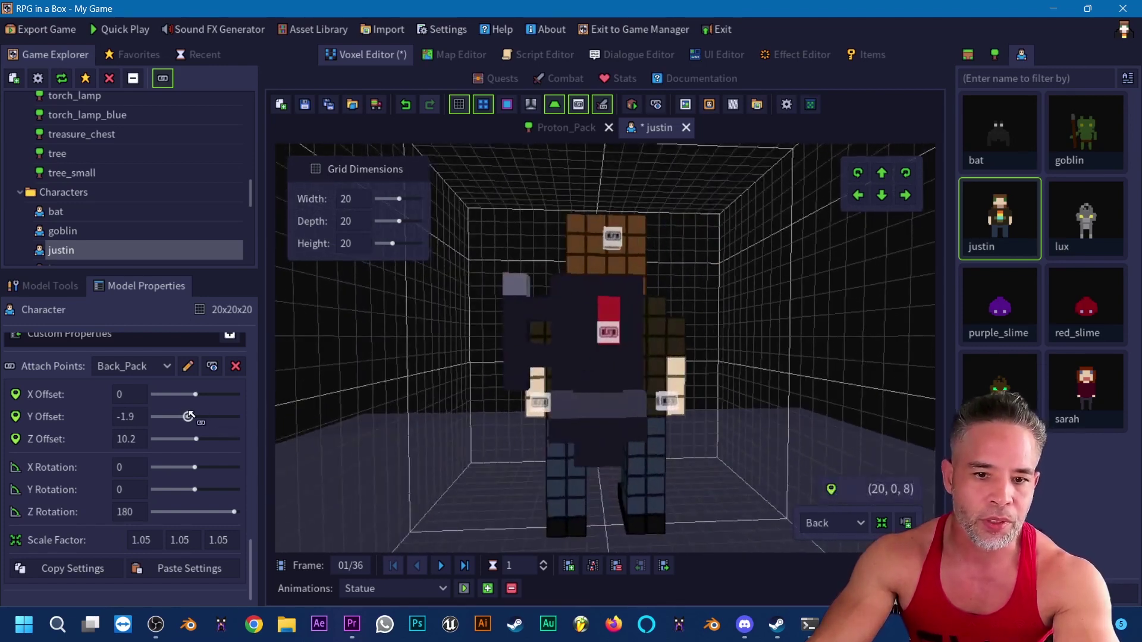
drag(201, 395, 194, 394)
middle_drag(369, 398, 523, 515)
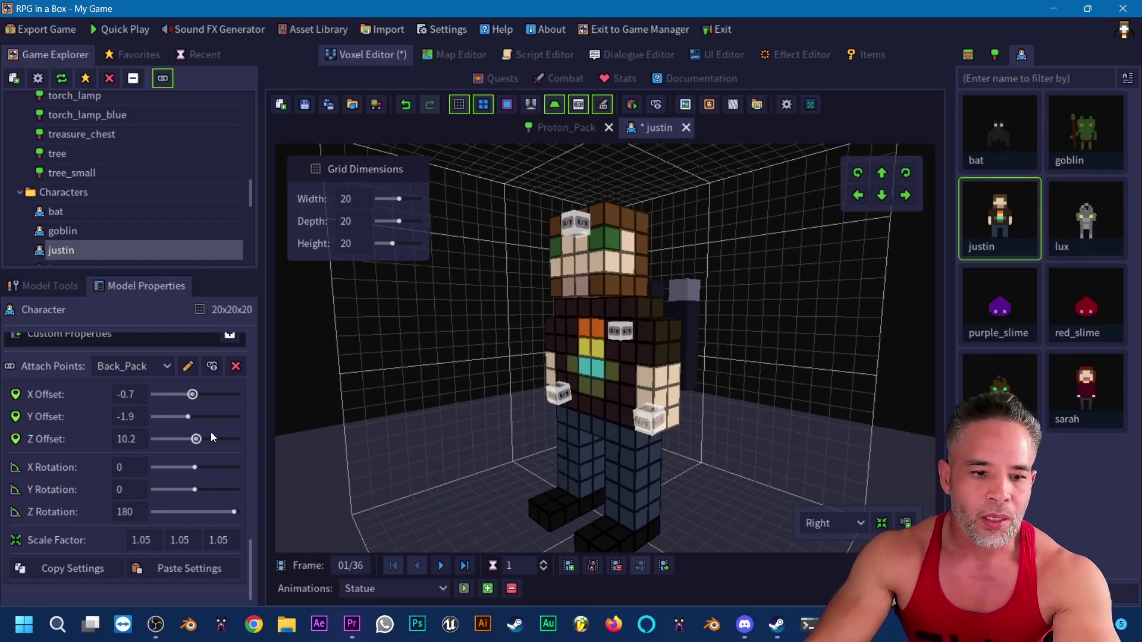
Confirm the Back_Pack attachment configuration with automatic in-game attachment left off, and save the justin character model.
click(215, 368)
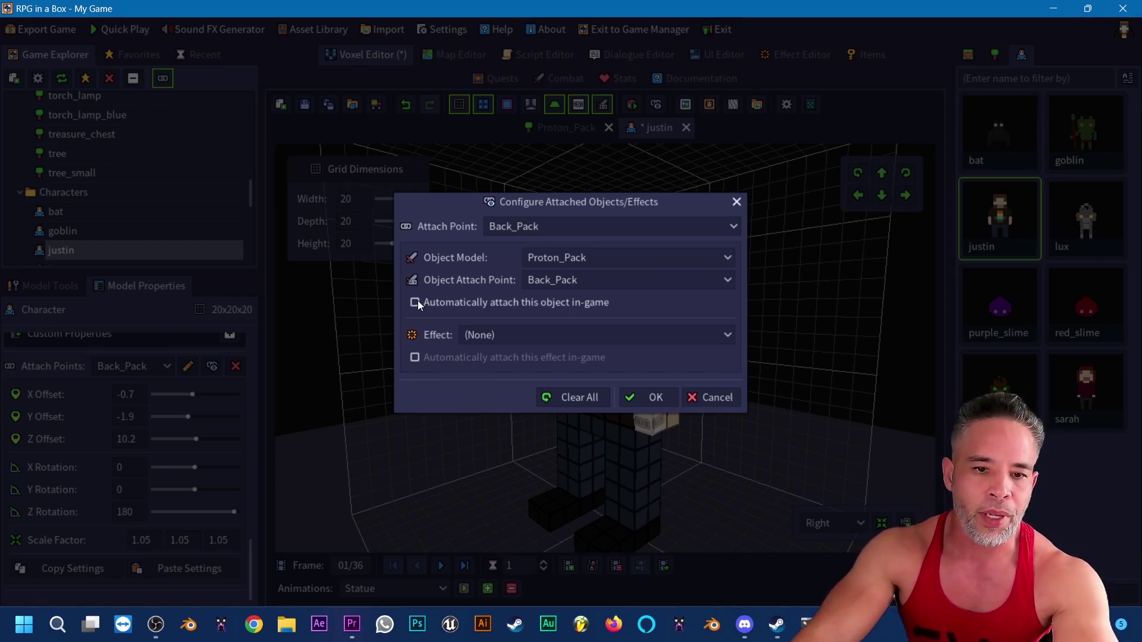
click(647, 401)
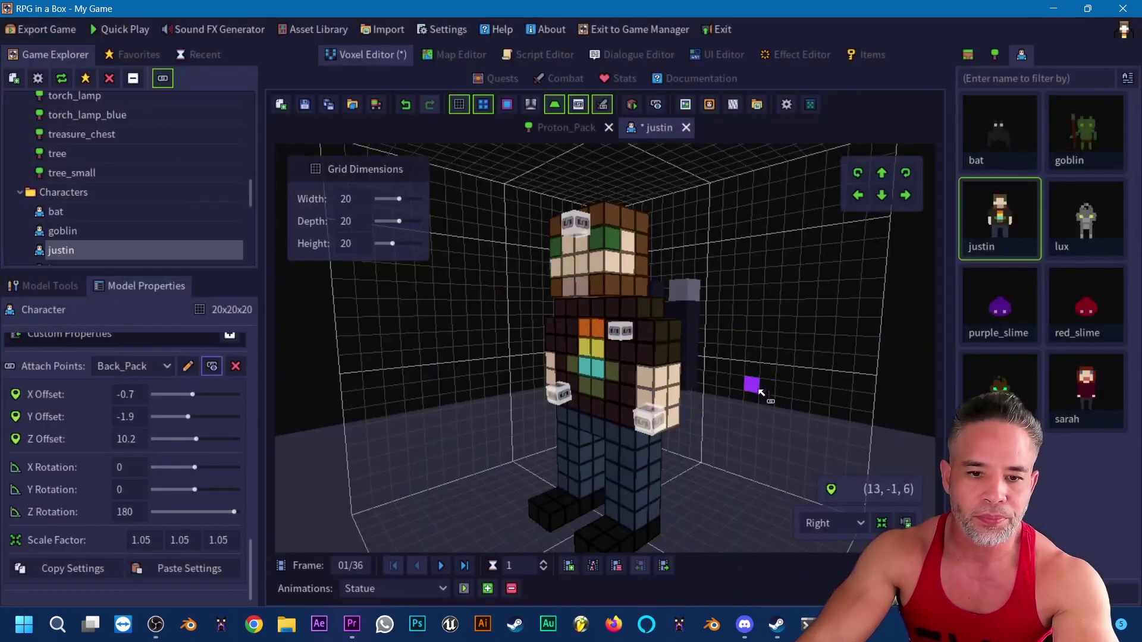
middle_drag(776, 388, 589, 376)
middle_drag(654, 408, 861, 397)
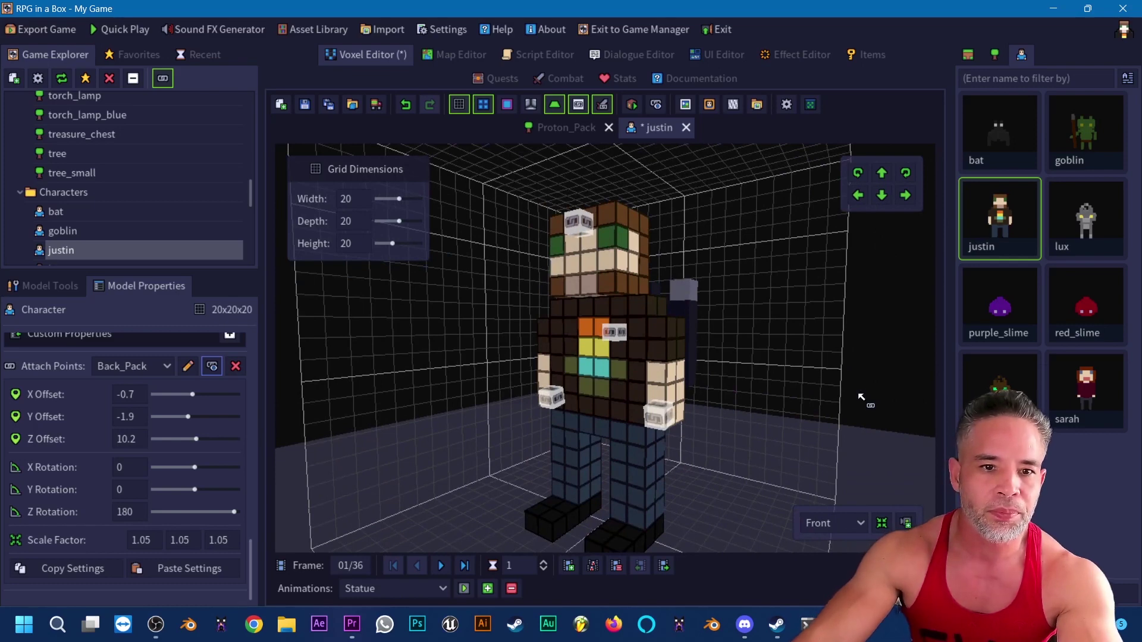
middle_drag(793, 387, 821, 390)
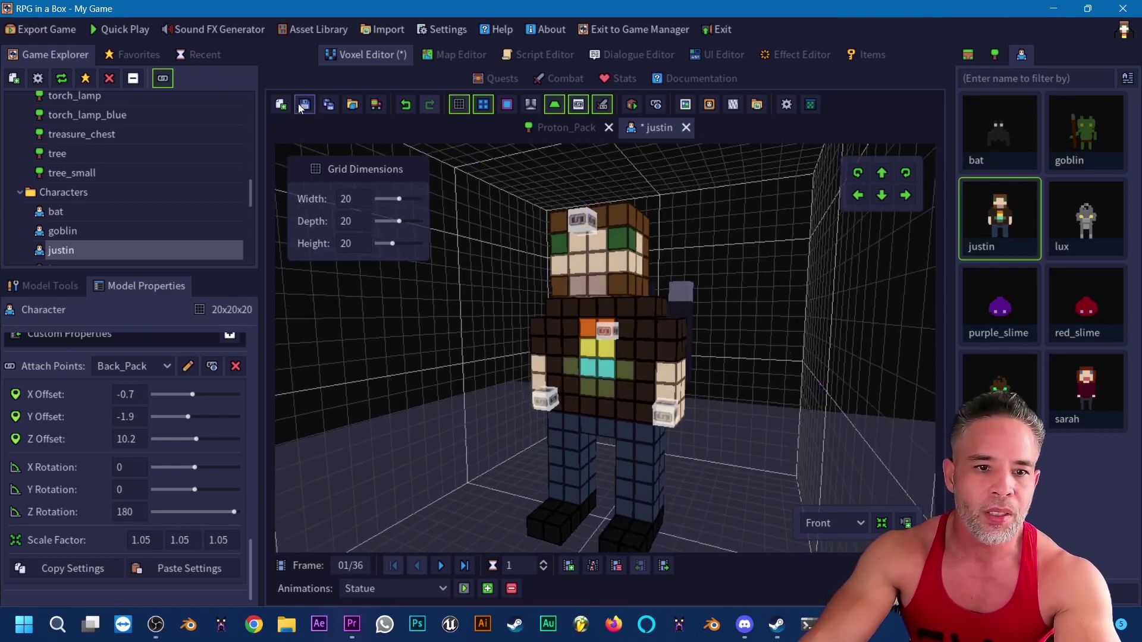
click(303, 105)
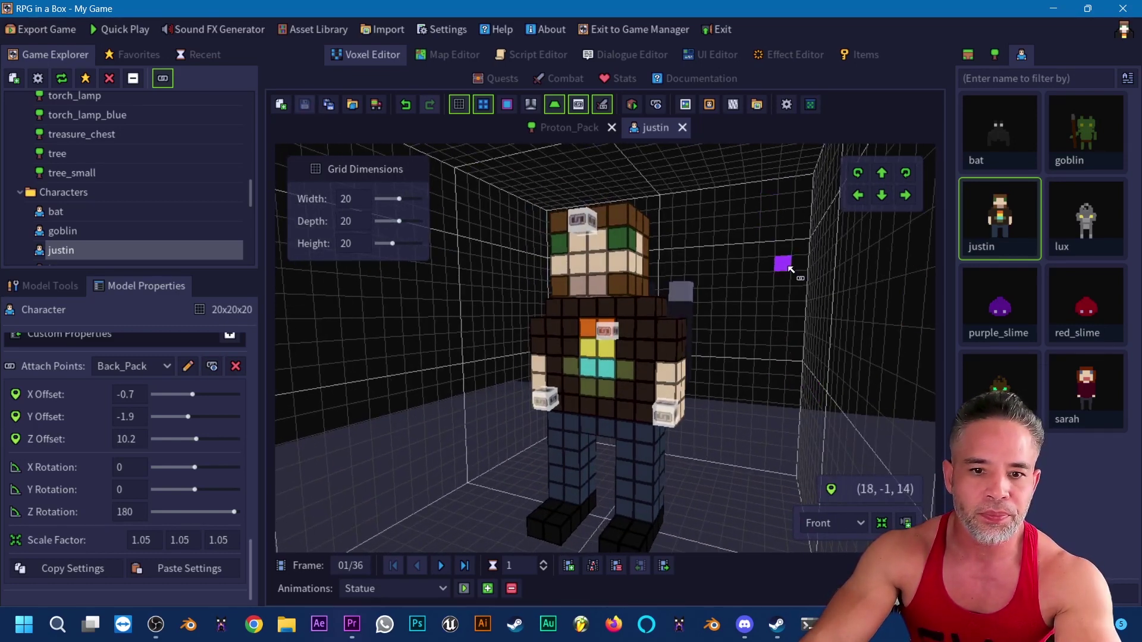
middle_drag(789, 269, 333, 285)
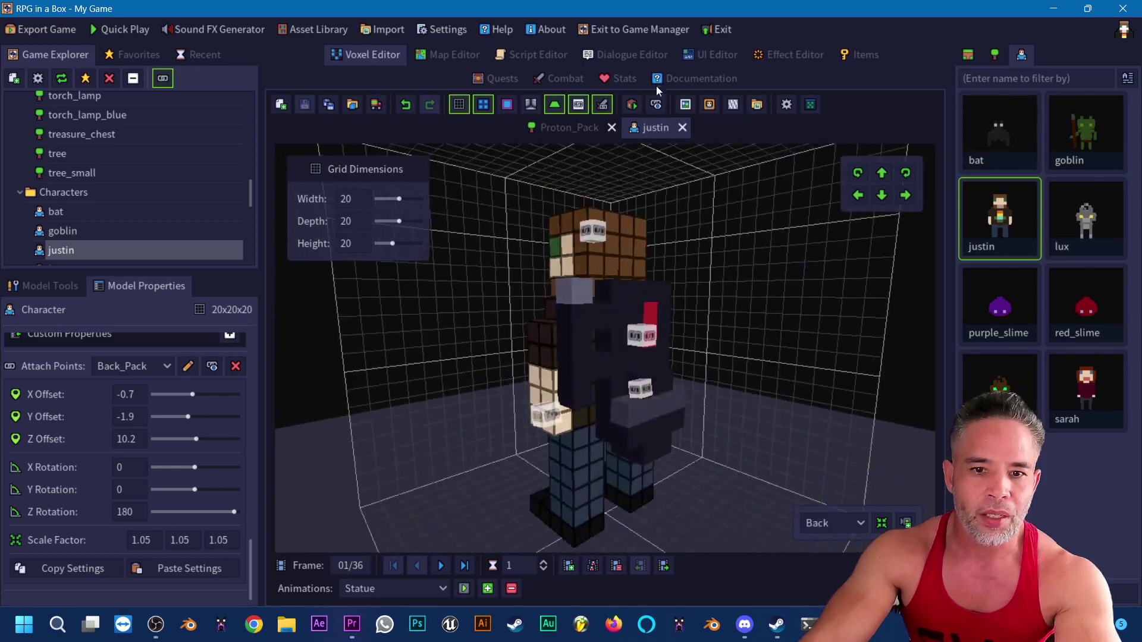
Open the W_Buttons widget in the UI Editor and add a Button element directly below the Yellow button.
click(719, 54)
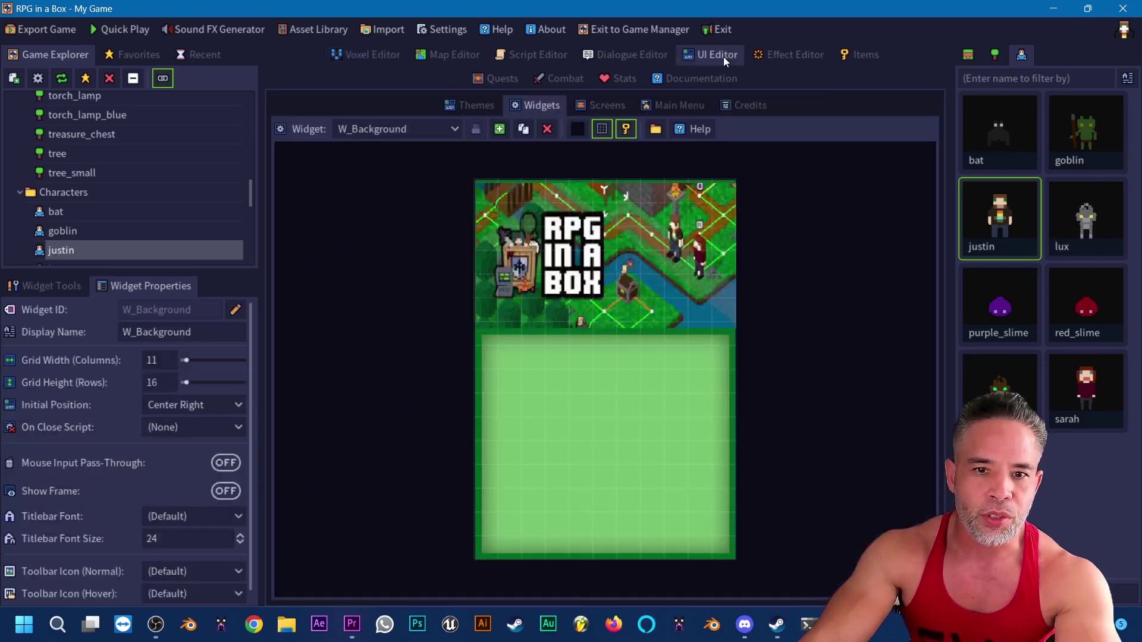
click(419, 129)
click(388, 263)
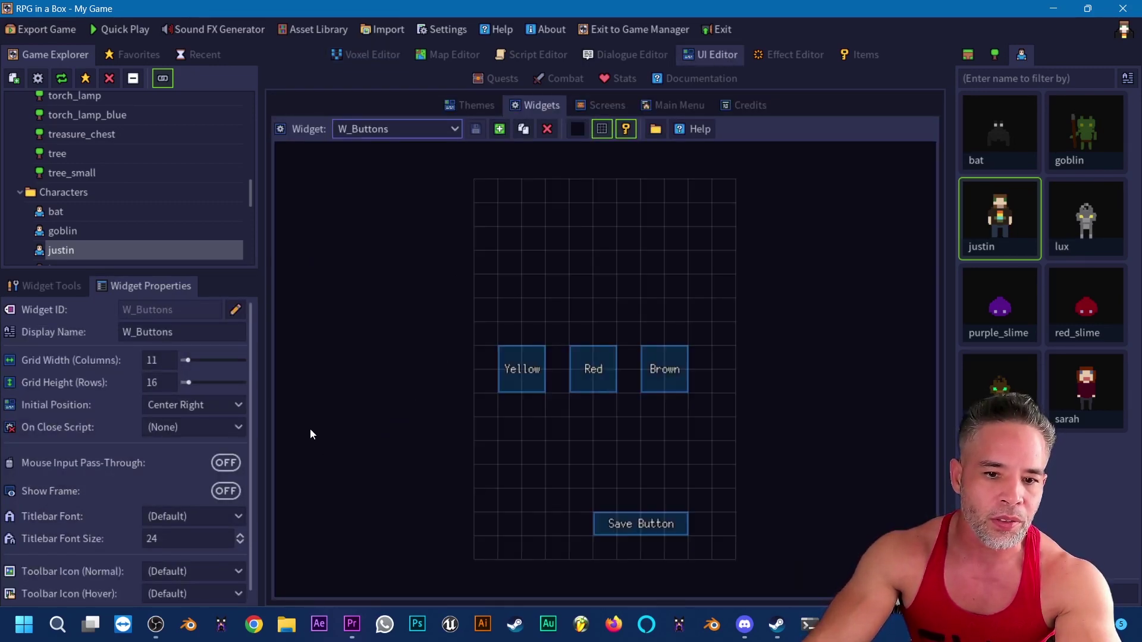
click(52, 286)
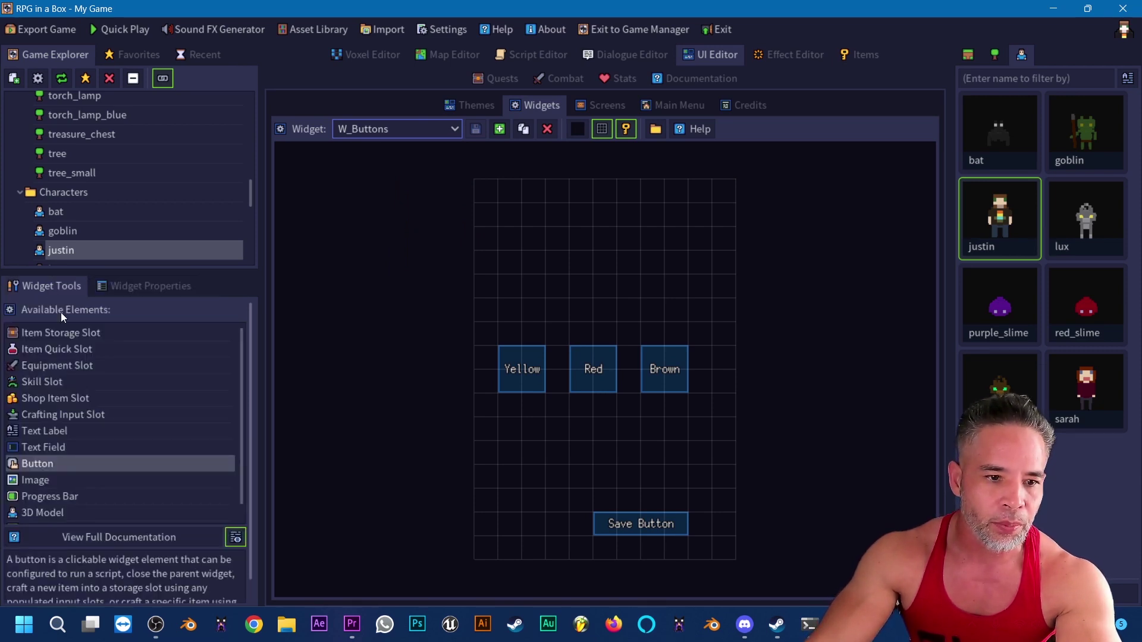
drag(48, 465, 467, 467)
drag(502, 421, 521, 464)
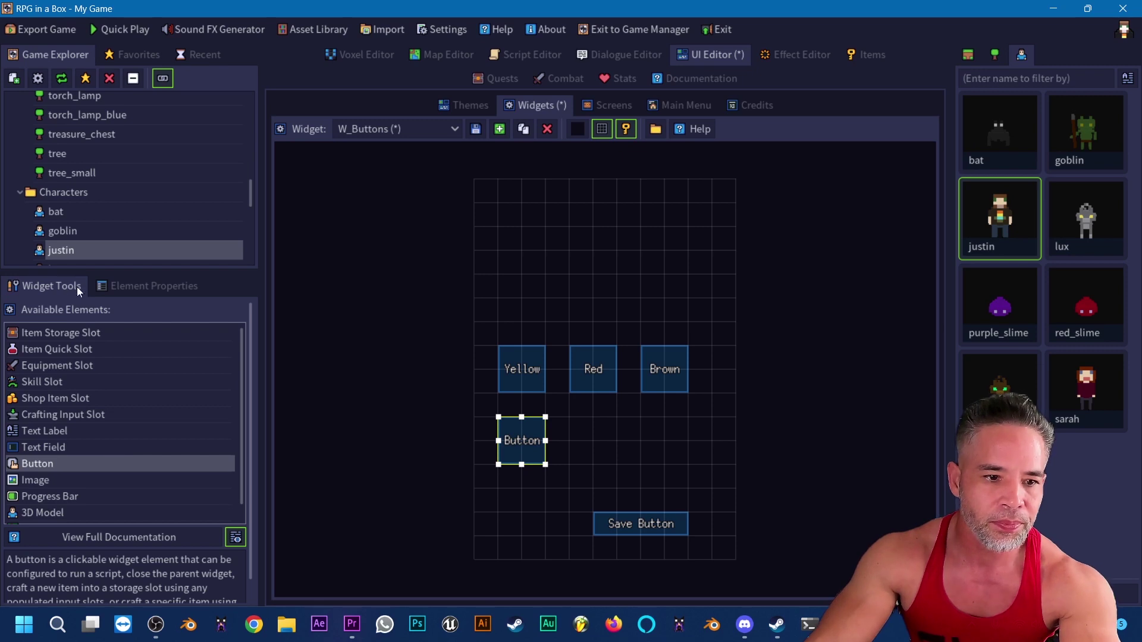
Set the new button's text to Proton and save the W_Buttons widget.
click(149, 286)
double_click(221, 465)
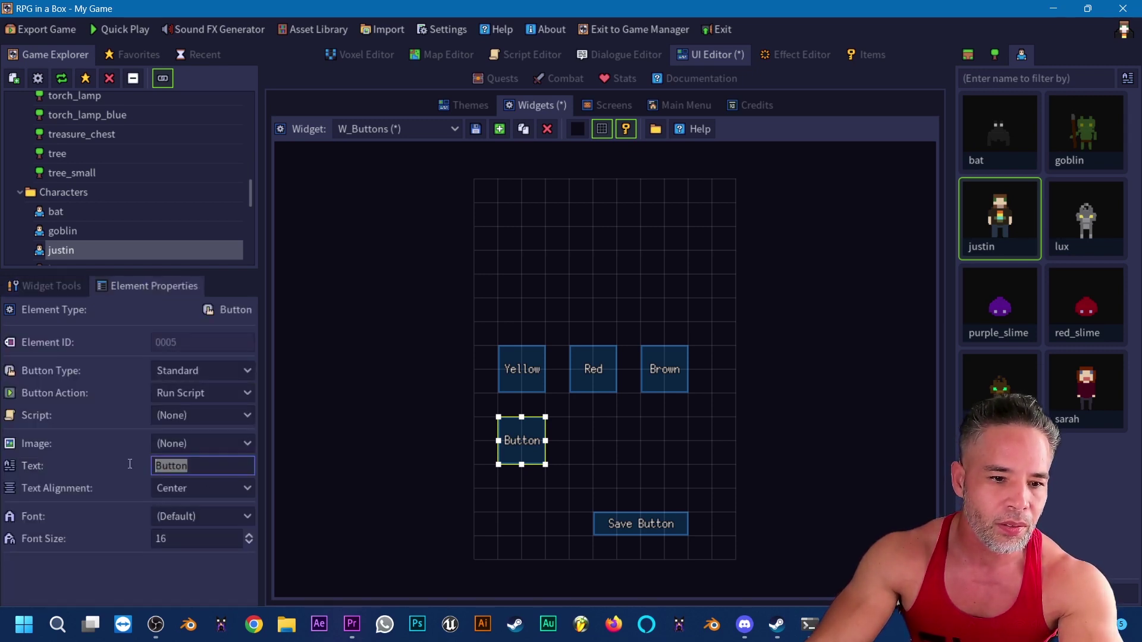
text(Pr)
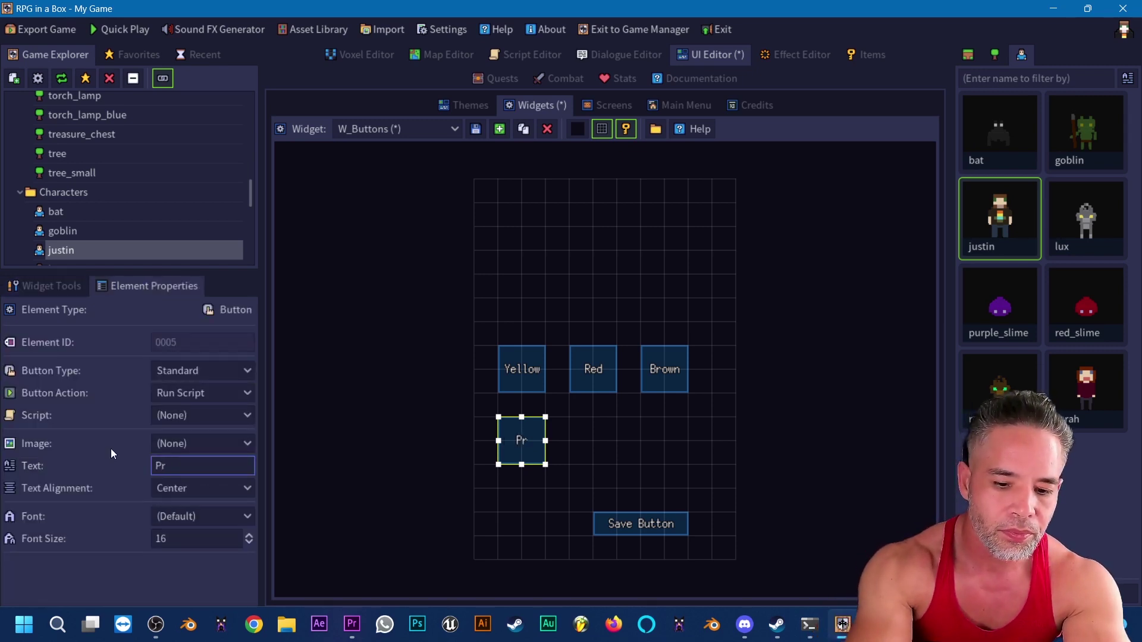
text(oton)
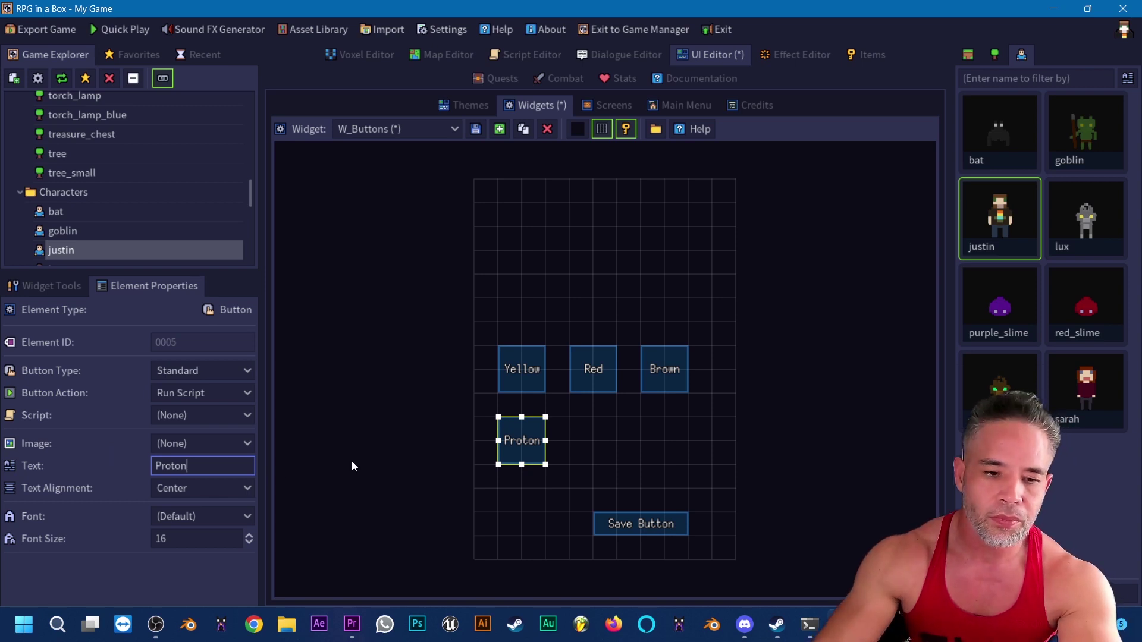
click(351, 460)
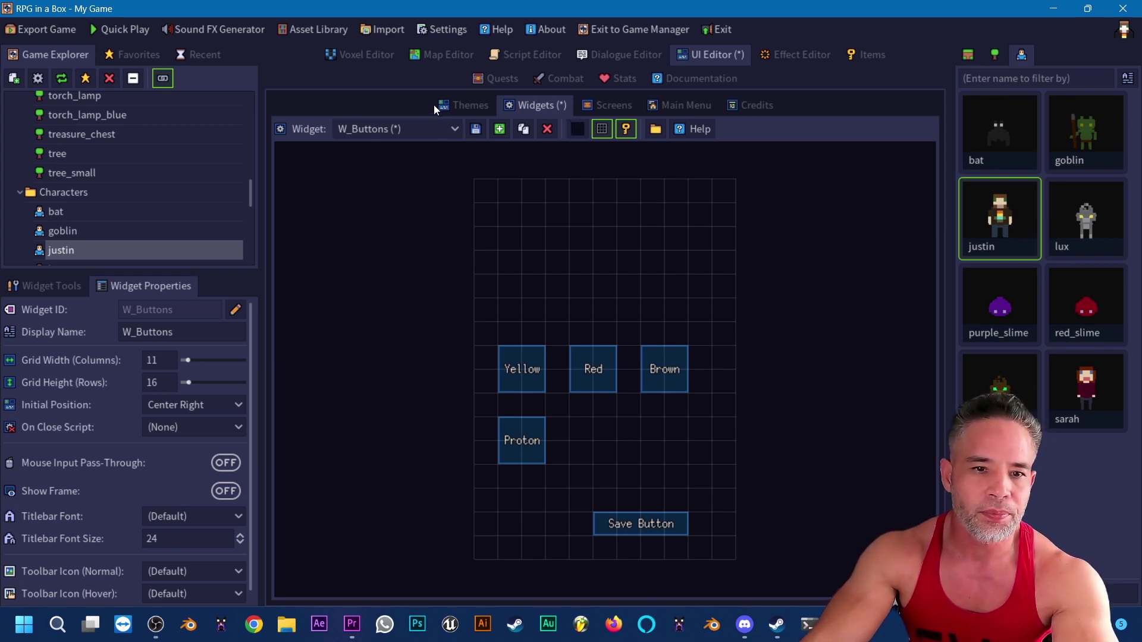
click(476, 129)
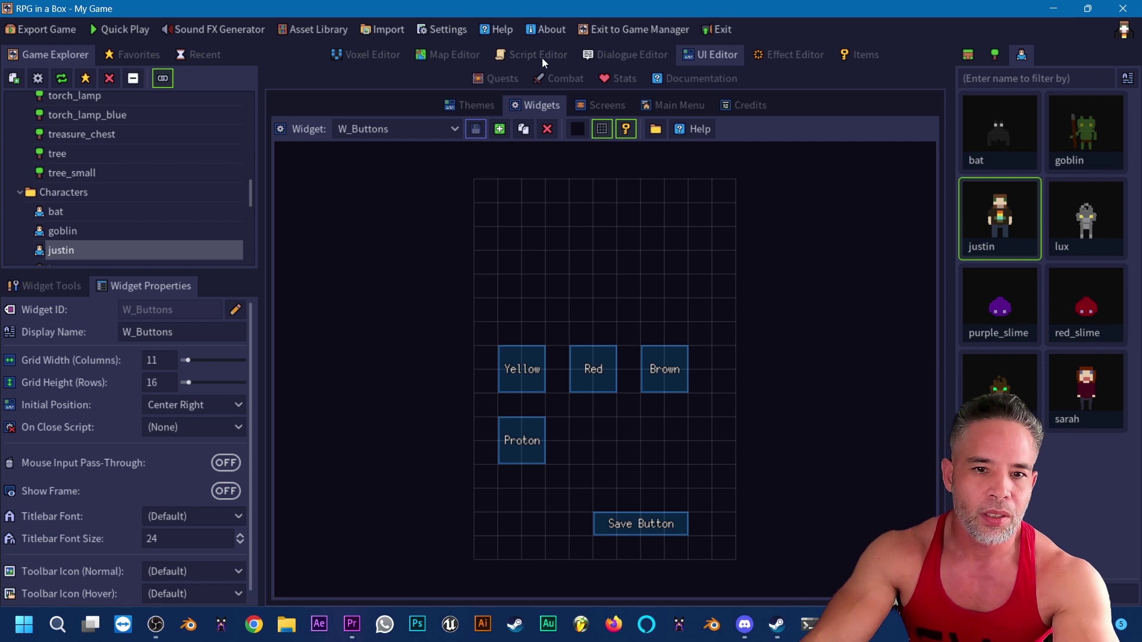
Create a new script named Proton_Pack in the Script Editor.
click(542, 59)
click(618, 346)
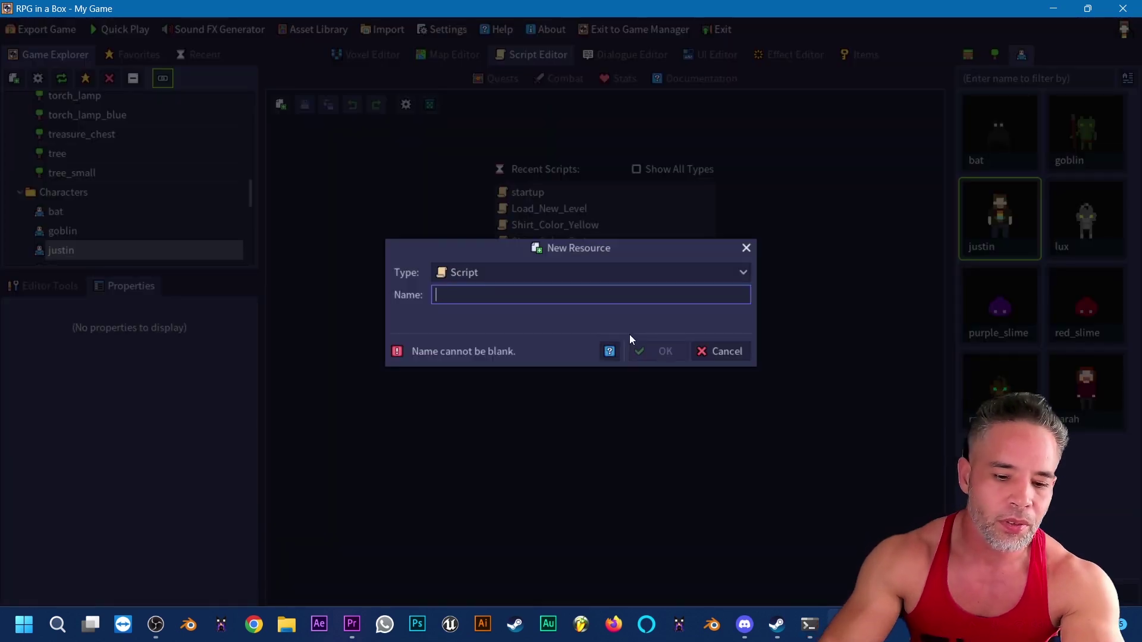
text(Proto)
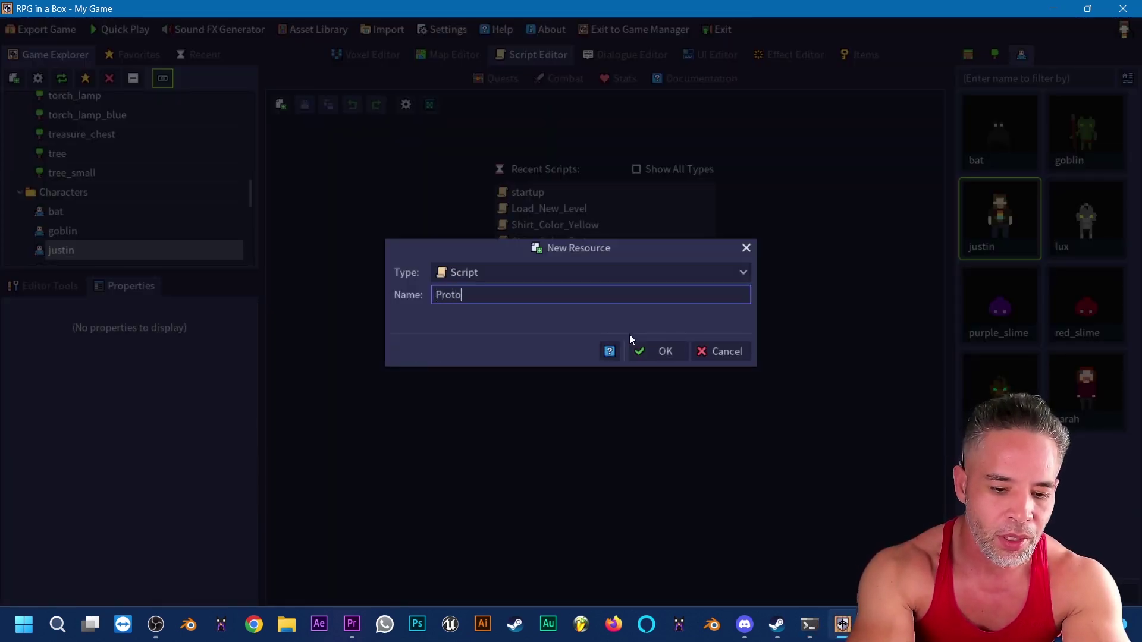
text(n_Pak)
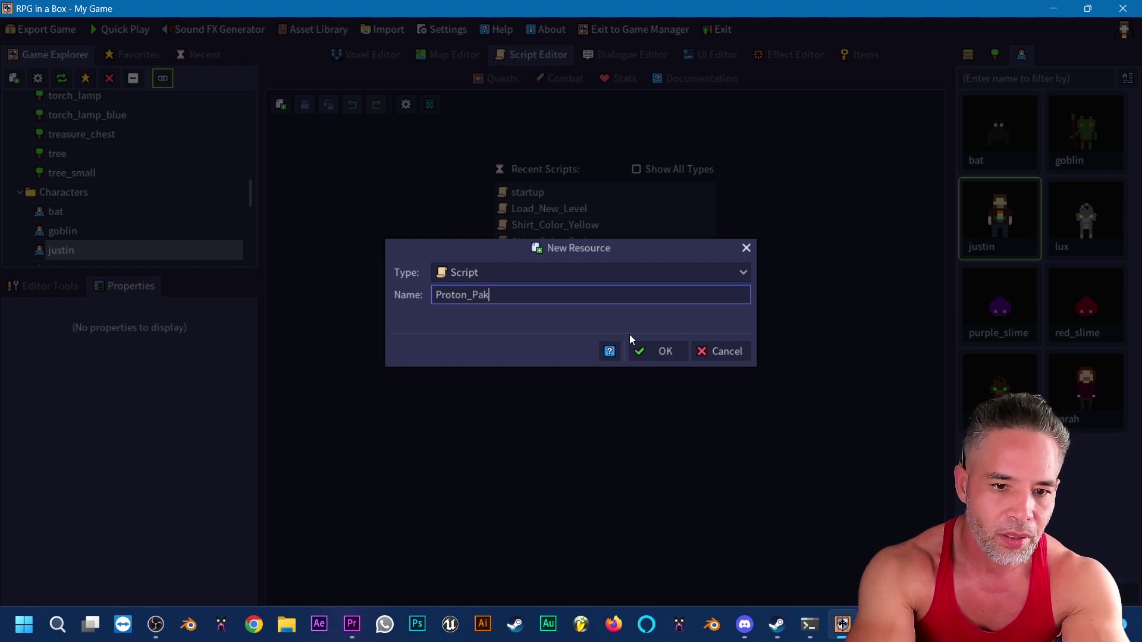
key(BackSpace)
text(ck)
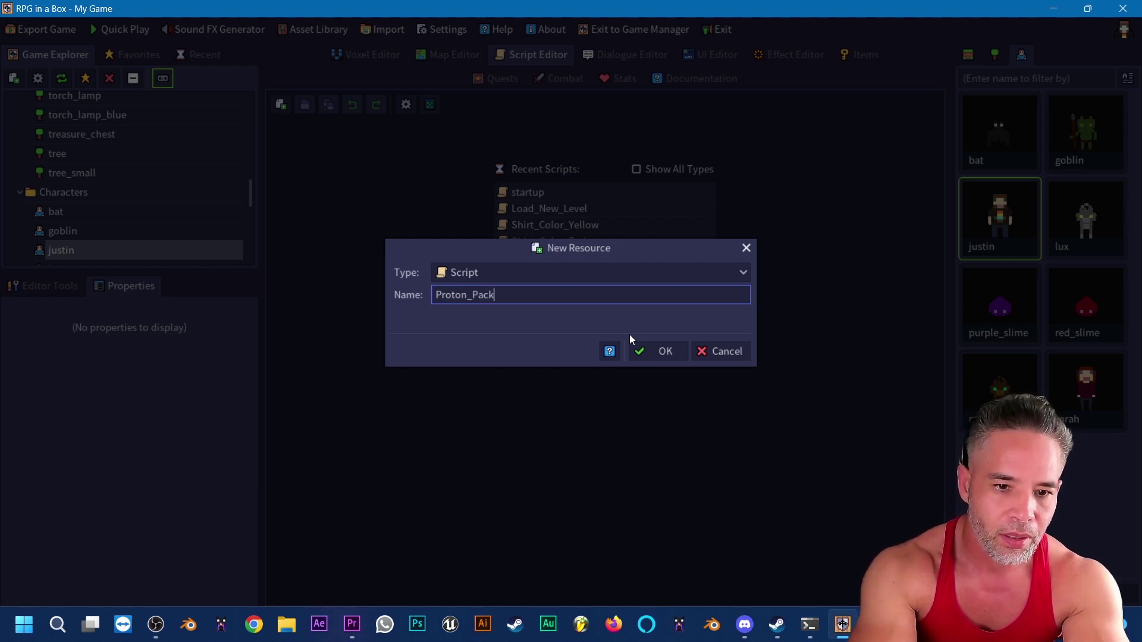
click(649, 345)
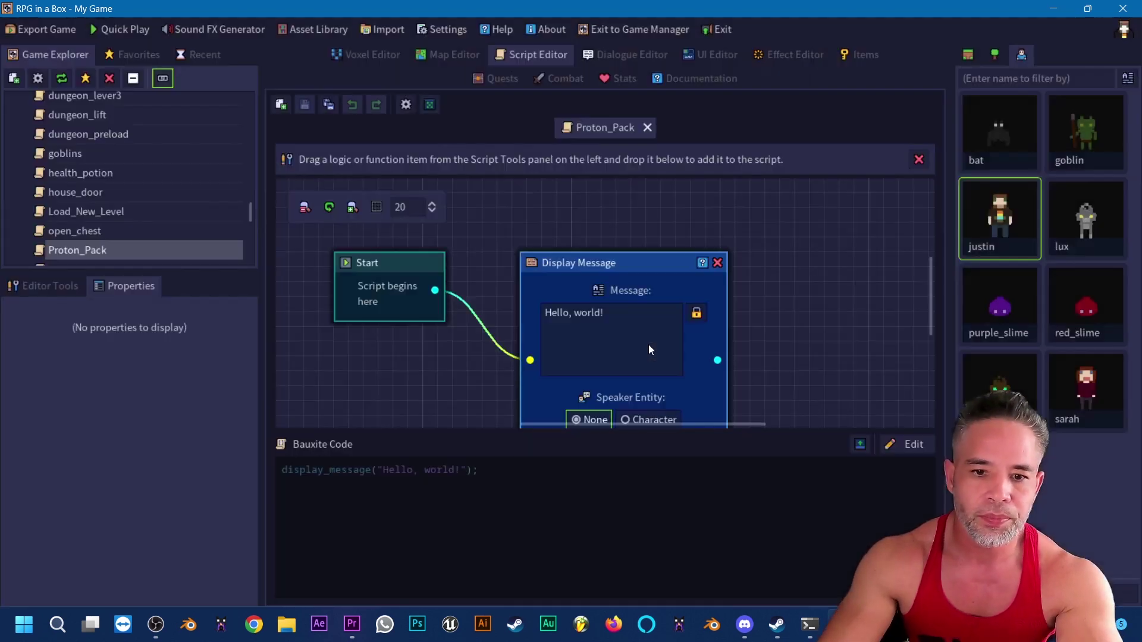
Replace the default Display Message node in the Proton_Pack script with an Attach Object function following Start.
click(717, 263)
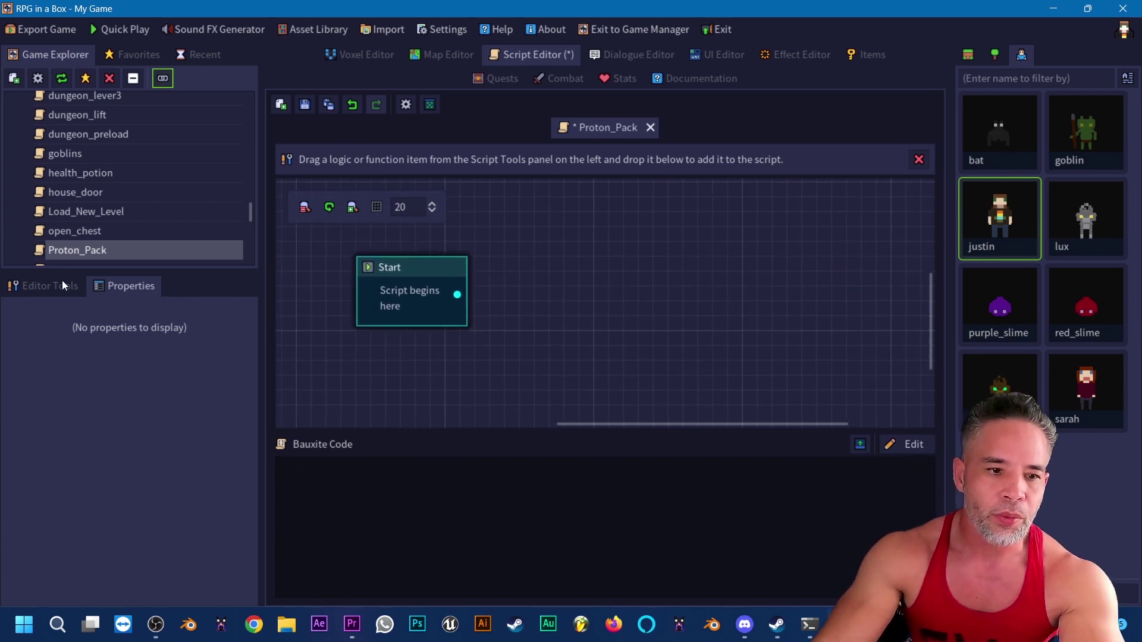
click(62, 282)
click(244, 427)
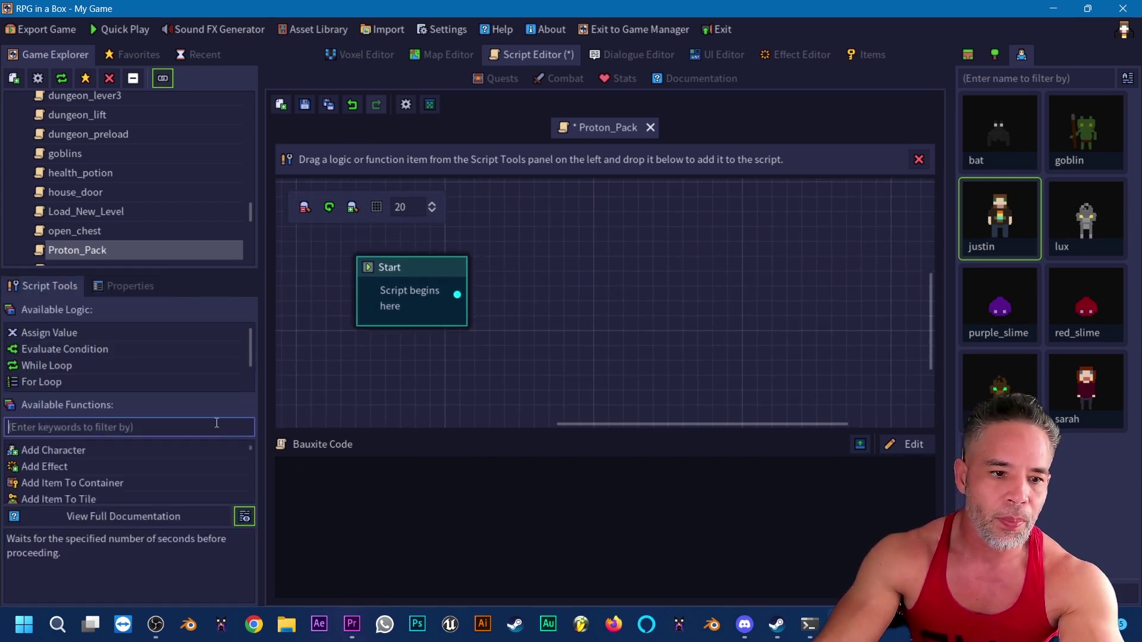
text(att)
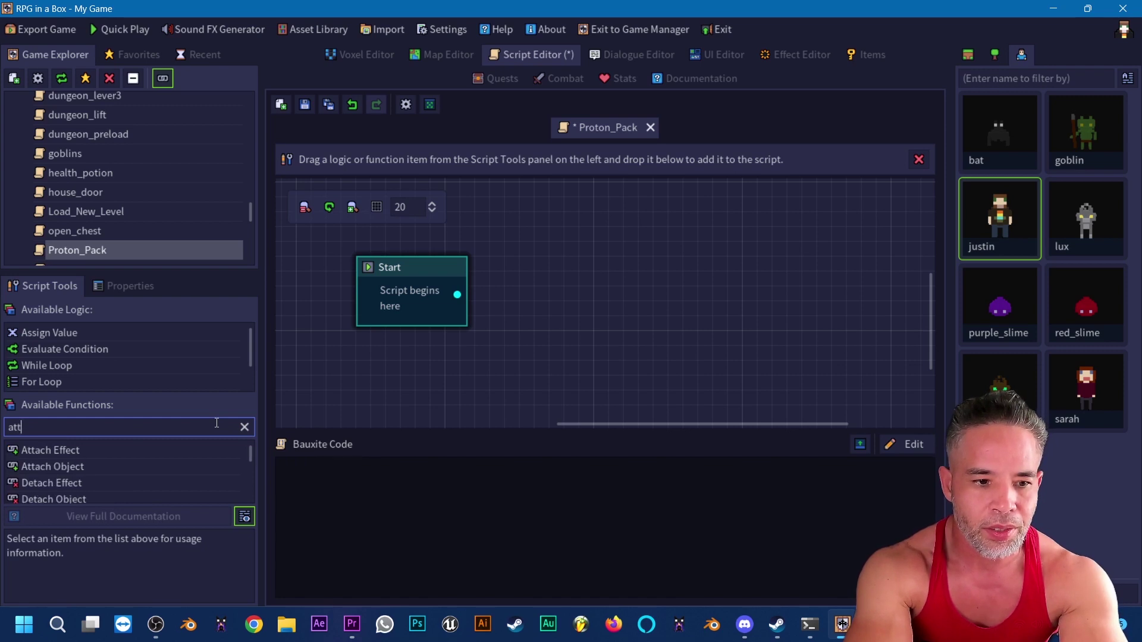
drag(66, 466, 580, 193)
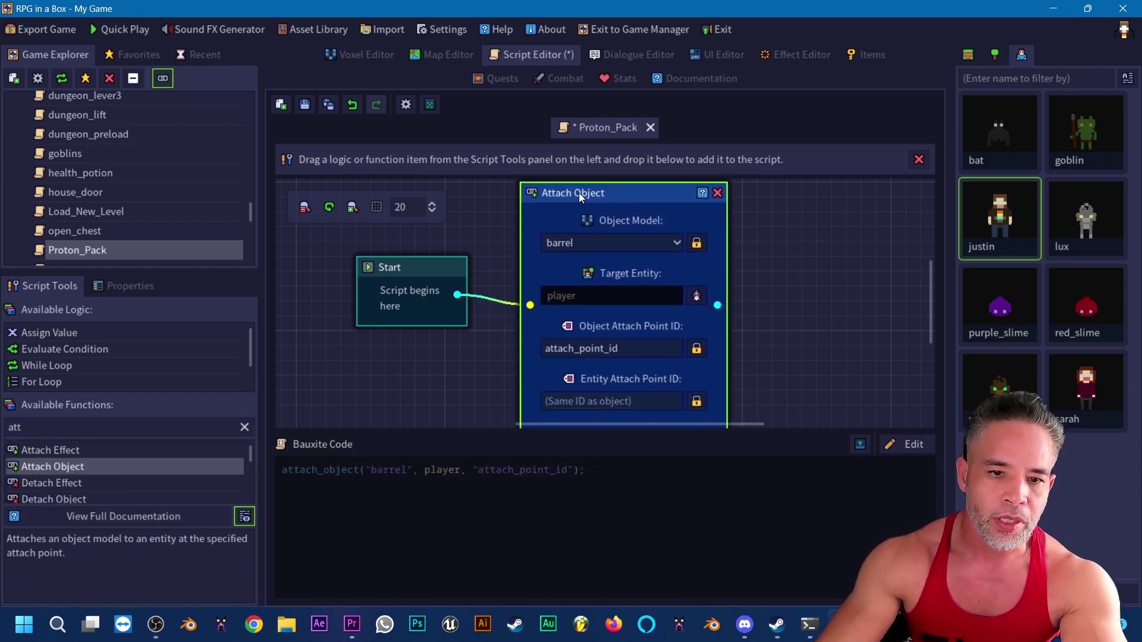
Set the Attach Object node's object model to Proton_Pack and its object attach point ID to Back_Pack.
click(601, 245)
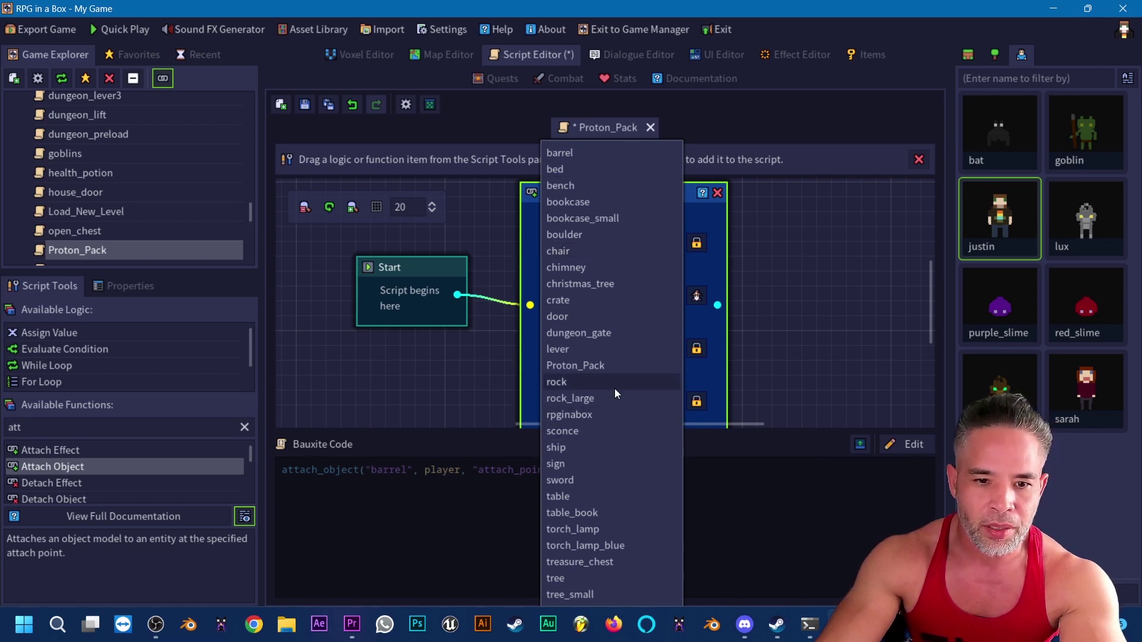
click(618, 367)
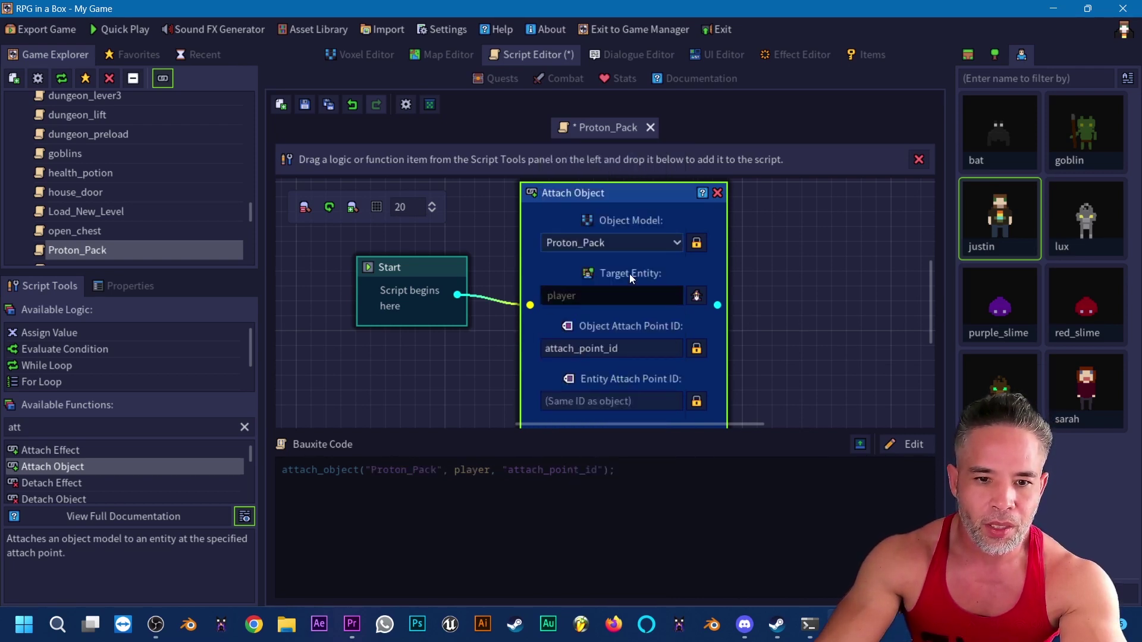
drag(641, 348, 530, 348)
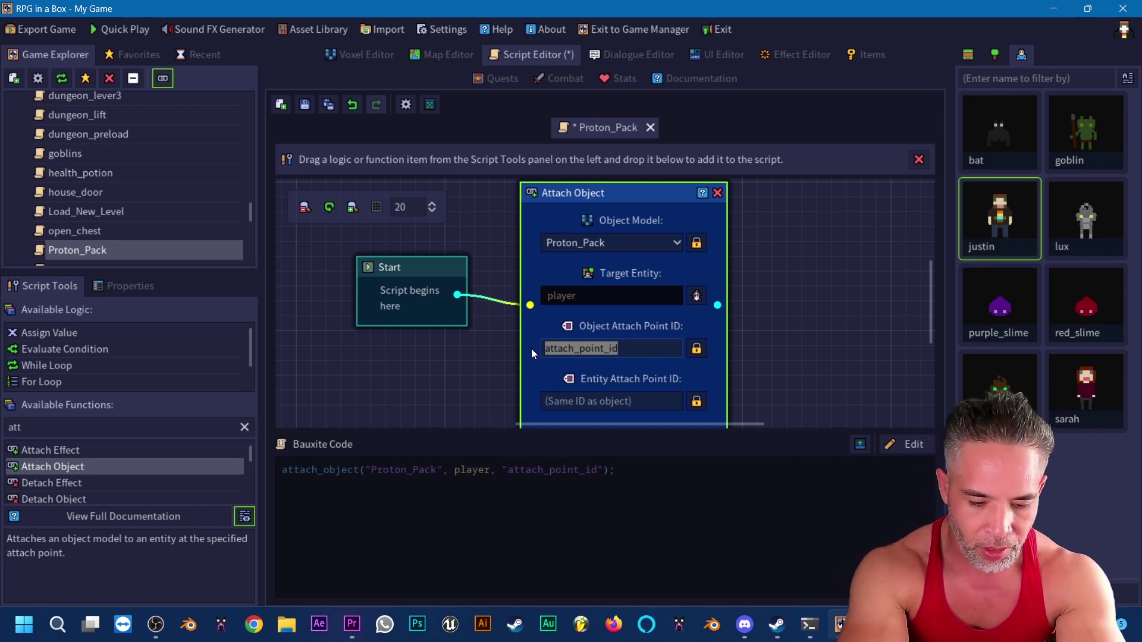
text(Back_)
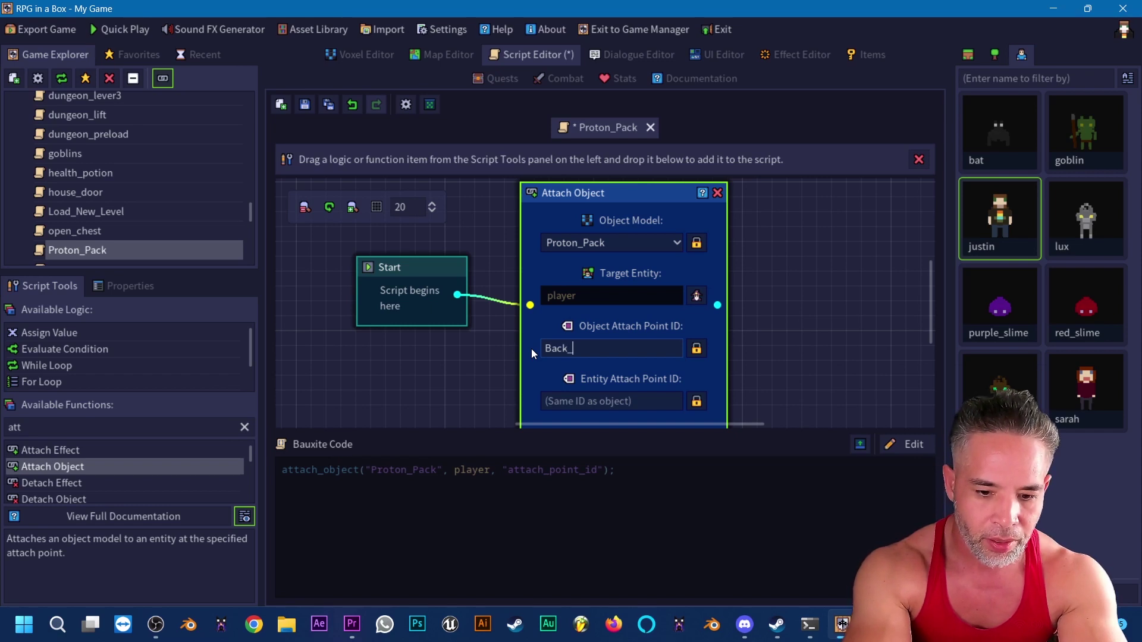
text(Pack)
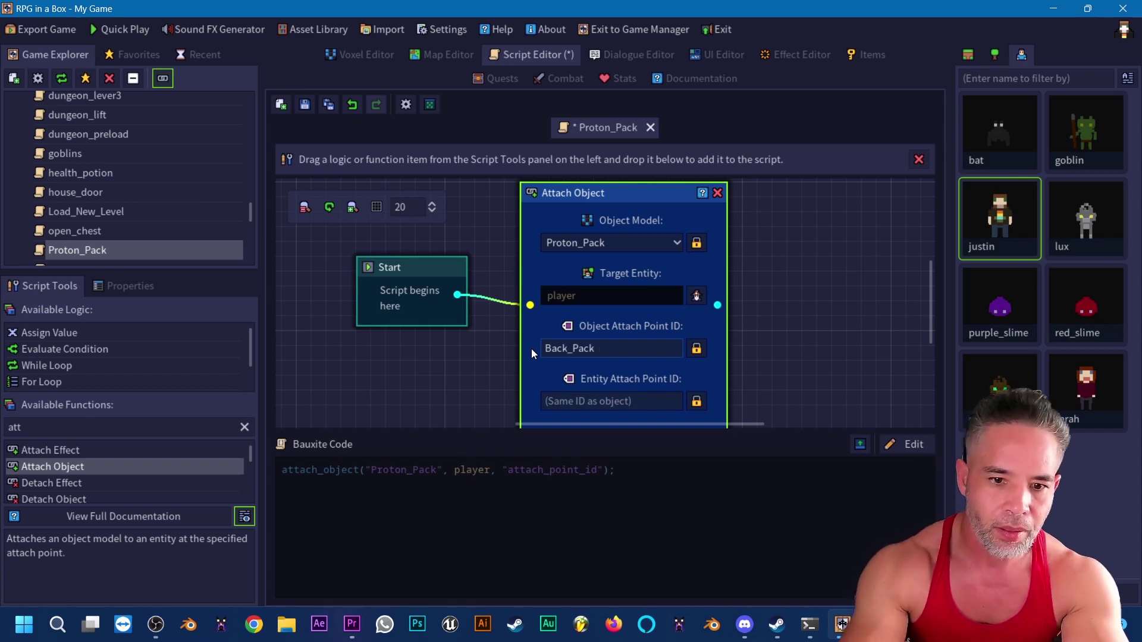
click(646, 406)
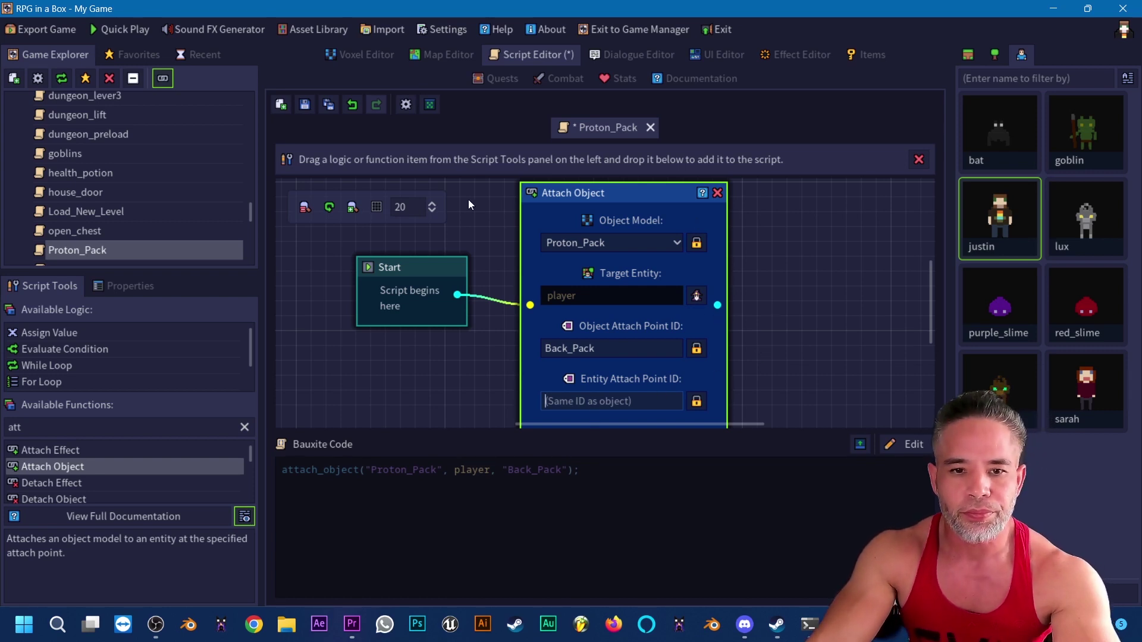
Add a Rotate Player To Direction function facing North after the Attach Object node in the Proton_Pack script.
middle_drag(805, 286, 647, 277)
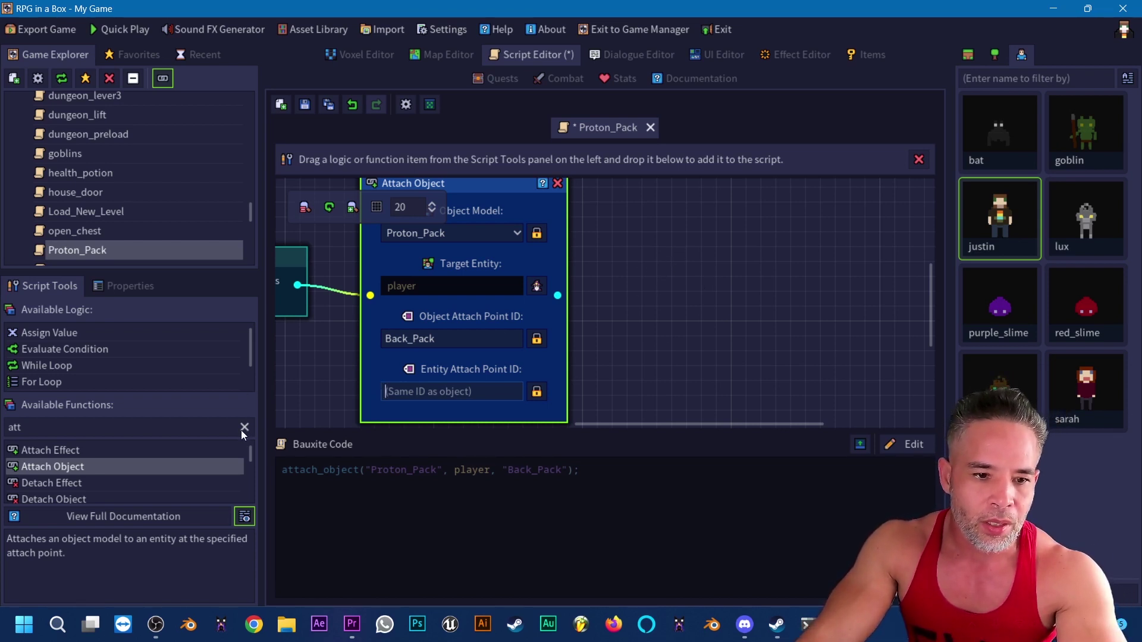
click(204, 432)
key(ctrl+a)
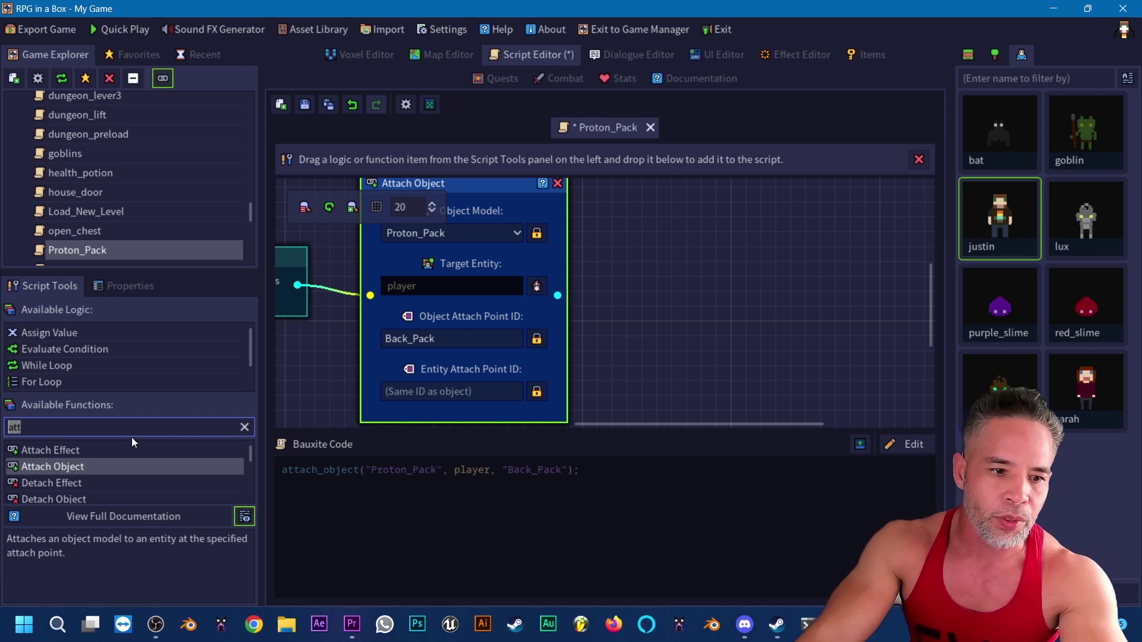
text(rot)
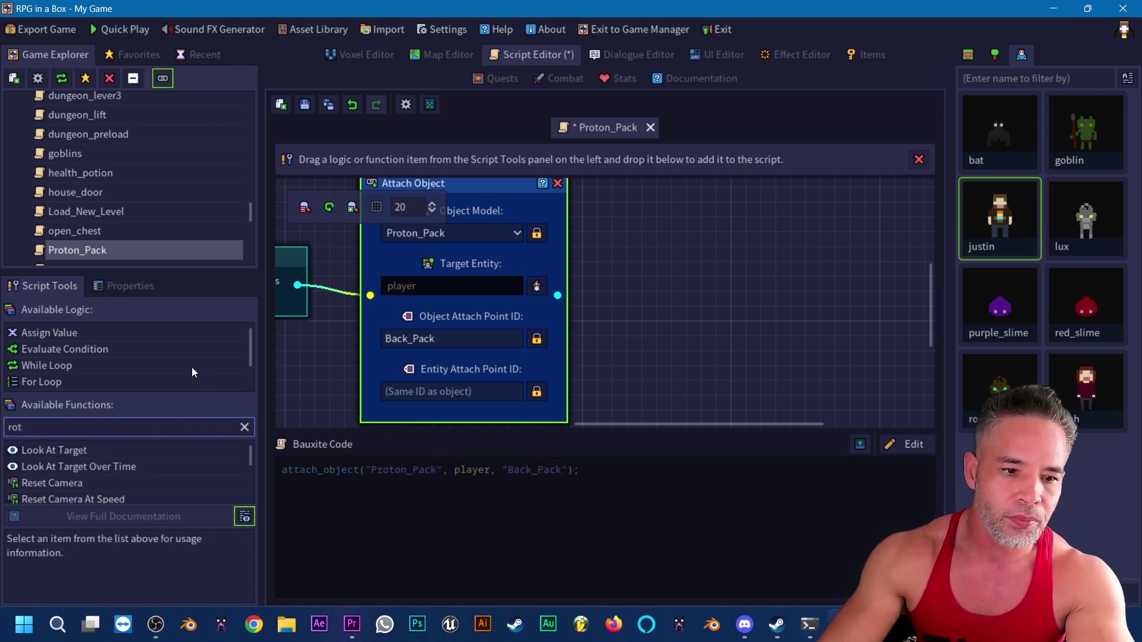
drag(168, 272, 169, 185)
scroll(248, 446, down, 1)
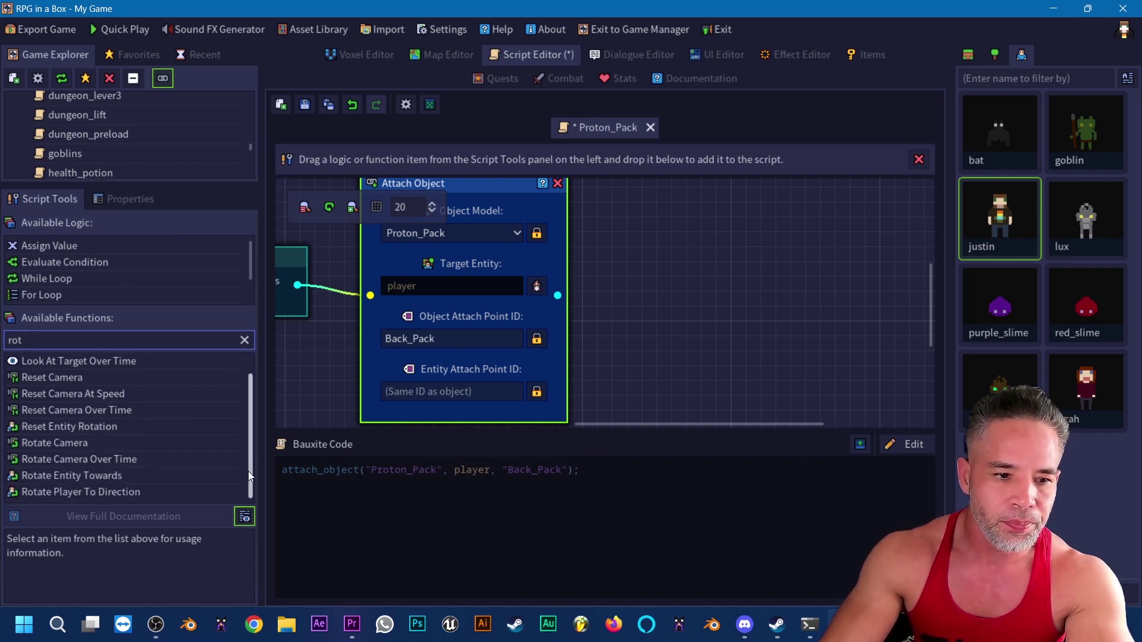
double_click(49, 494)
drag(48, 494, 161, 509)
drag(598, 269, 706, 257)
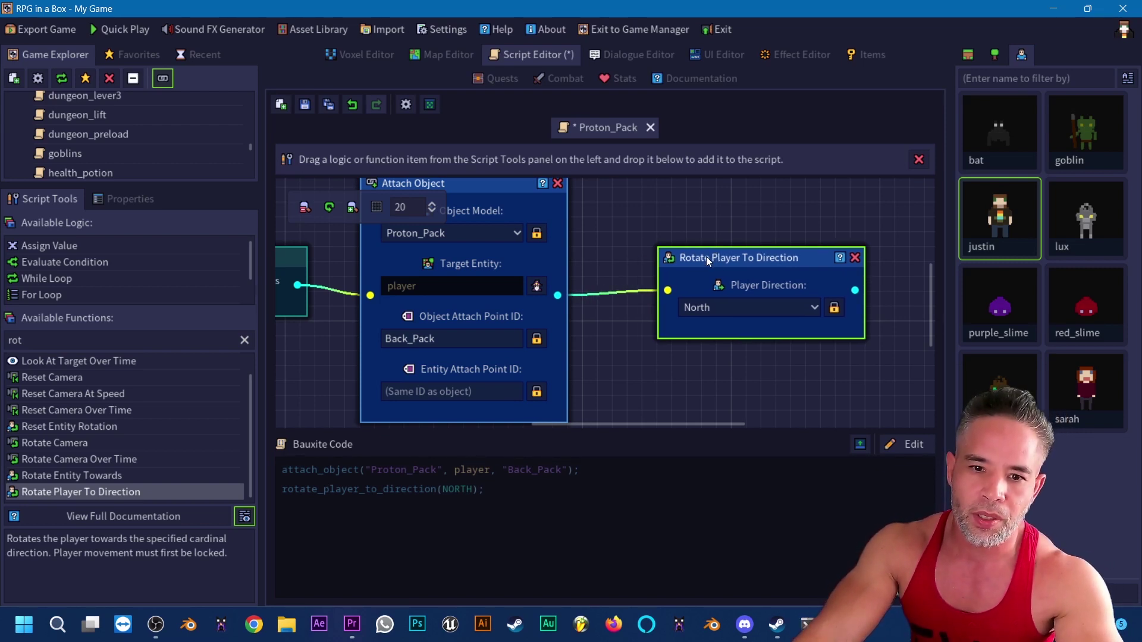
drag(757, 254, 726, 259)
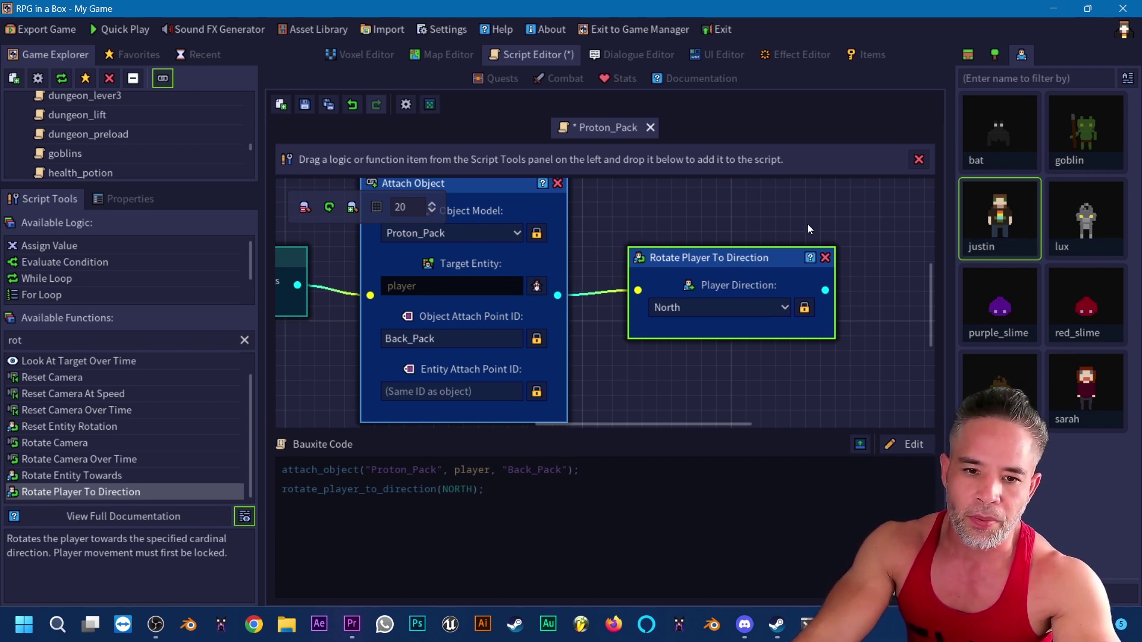
Find the Wait function and add it after the Rotate Player To Direction node.
middle_drag(807, 228, 636, 225)
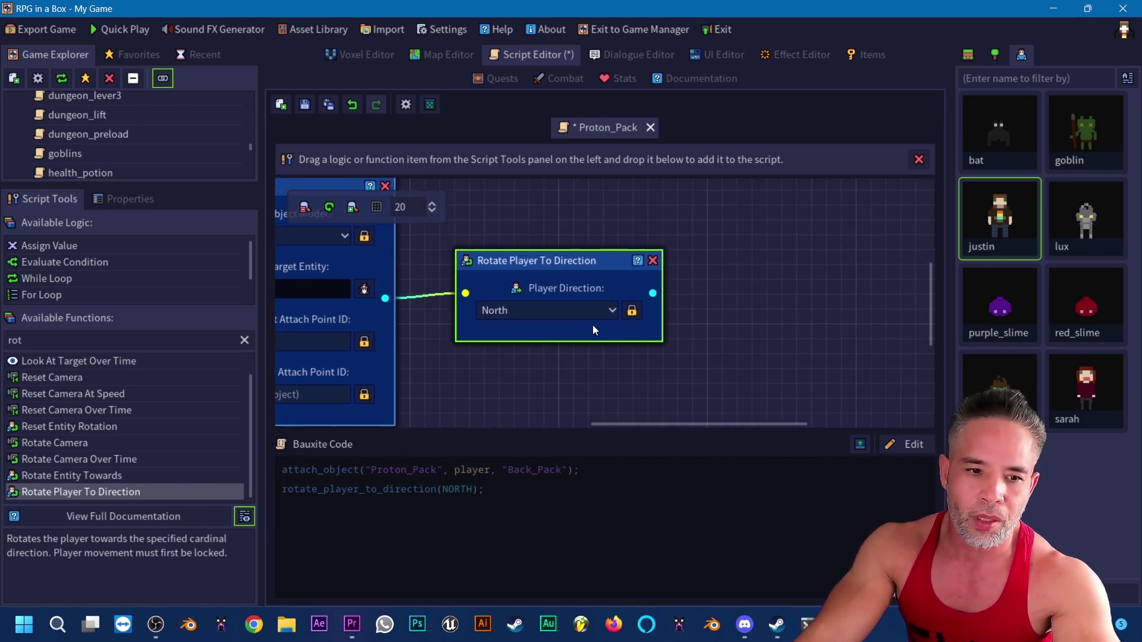
double_click(140, 339)
text(w)
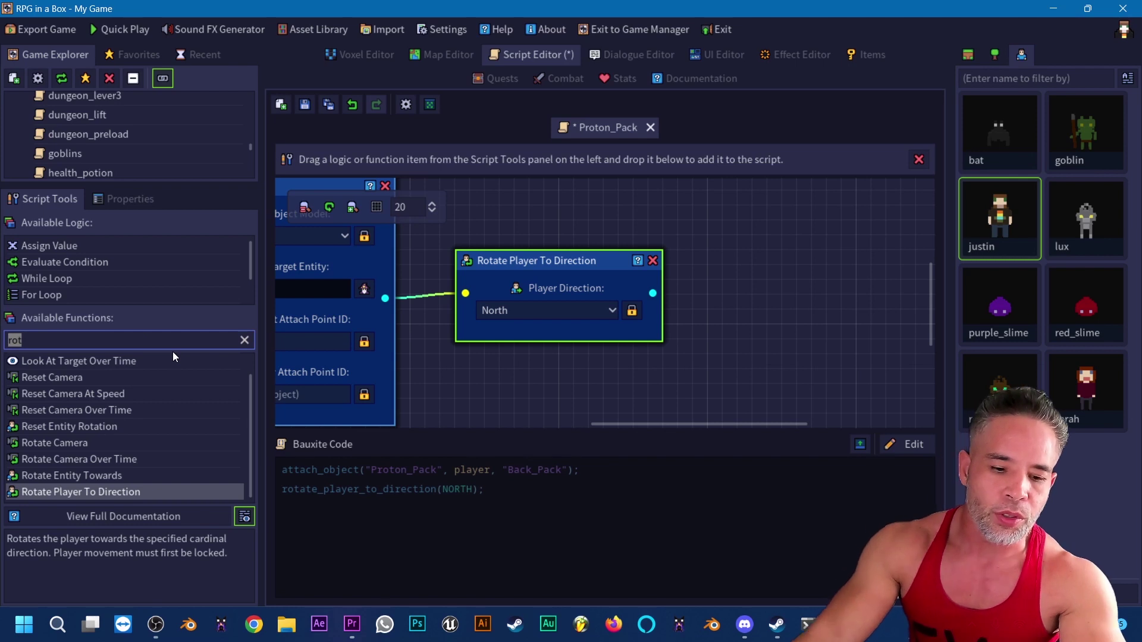
text(ait)
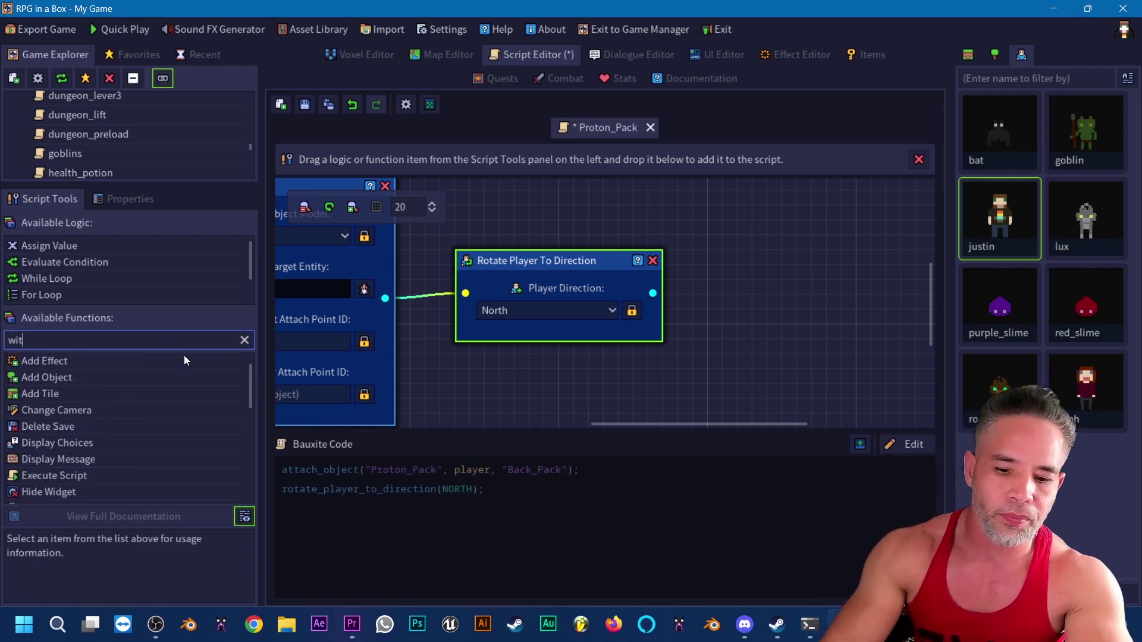
key(BackSpace)
key(BackSpace)
key(BackSpace)
key(BackSpace)
text(ait)
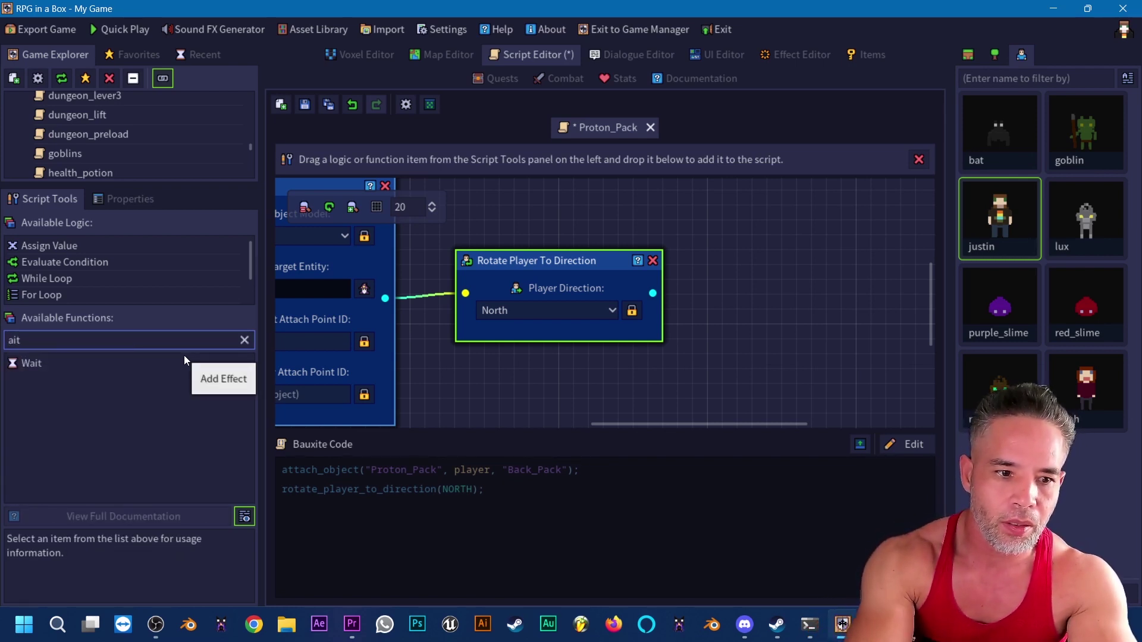
drag(52, 364, 767, 262)
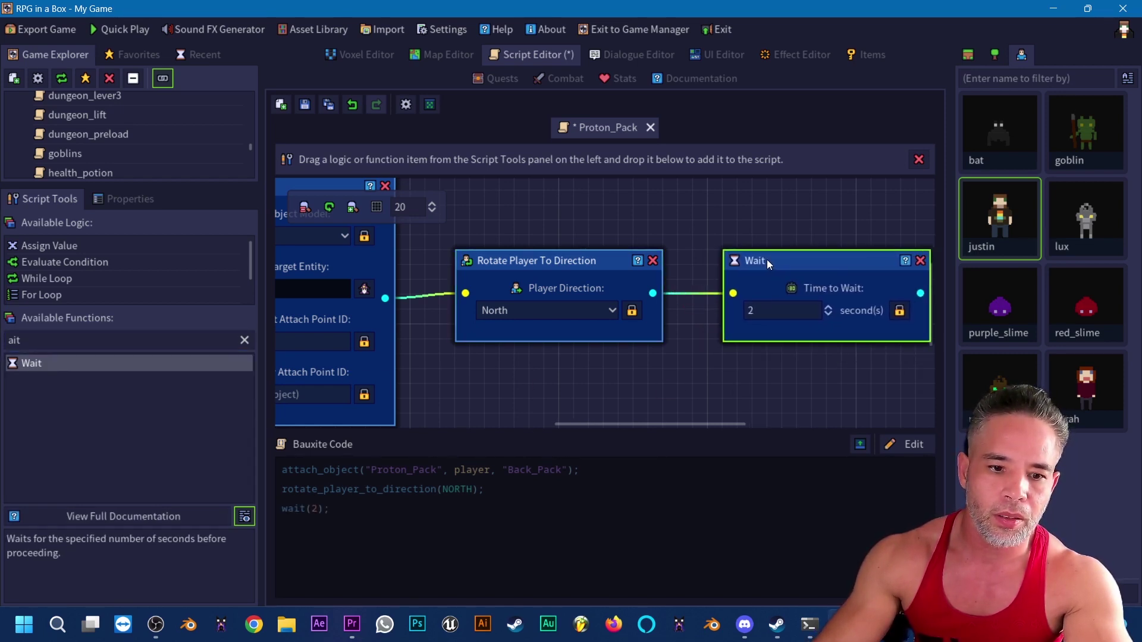
Add a second Rotate Player To Direction function after the Wait node and set its player direction to West.
click(244, 340)
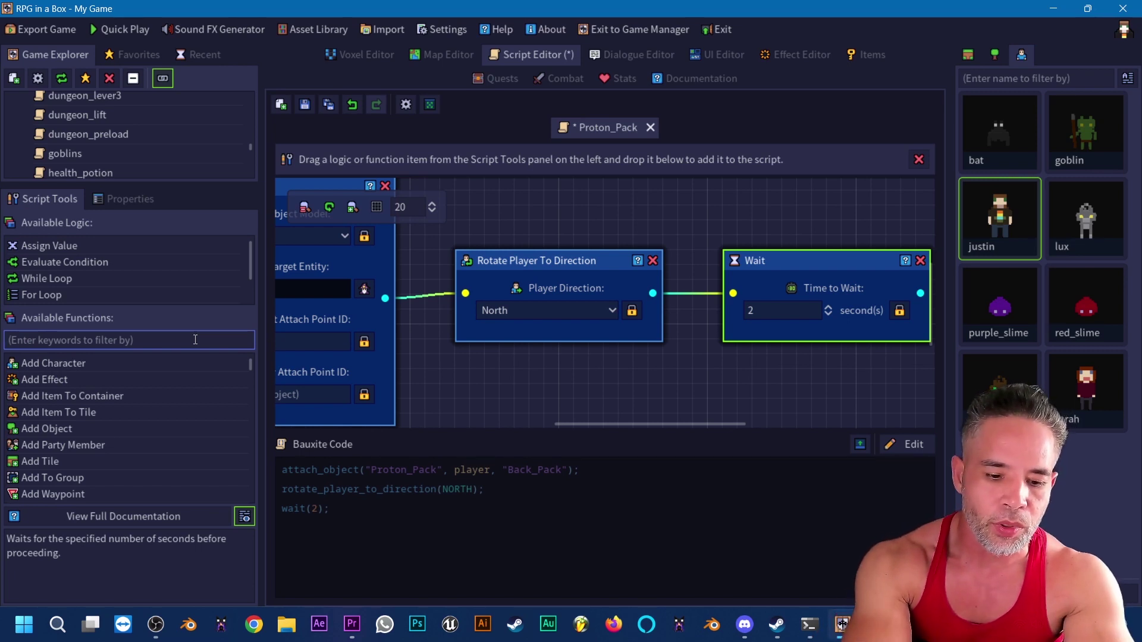
text(rot)
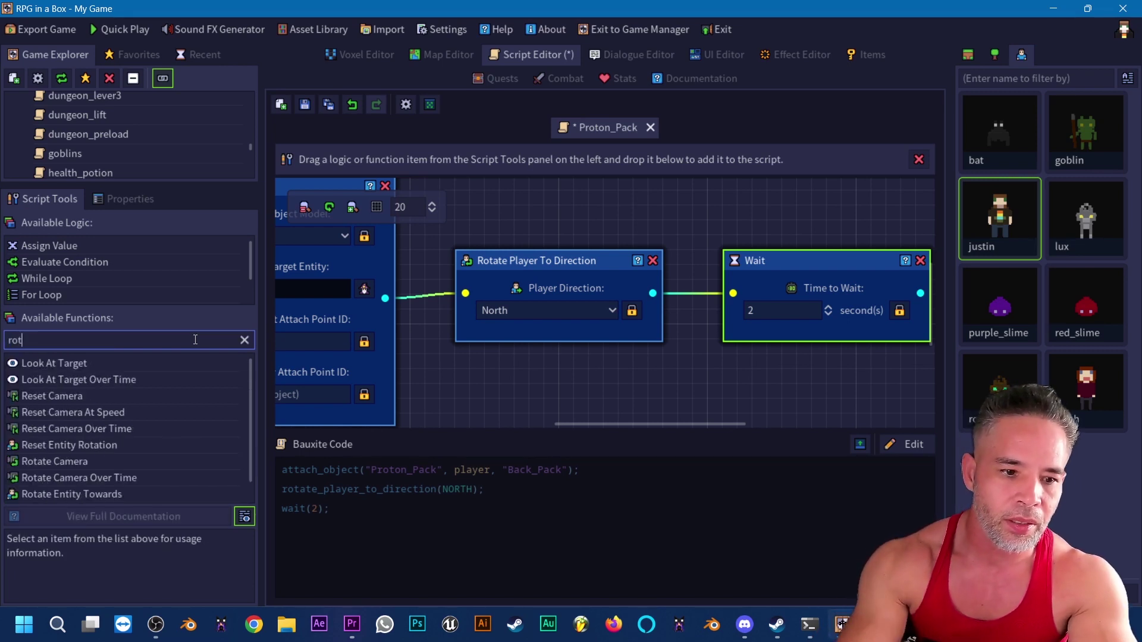
scroll(119, 470, down, 1)
click(119, 492)
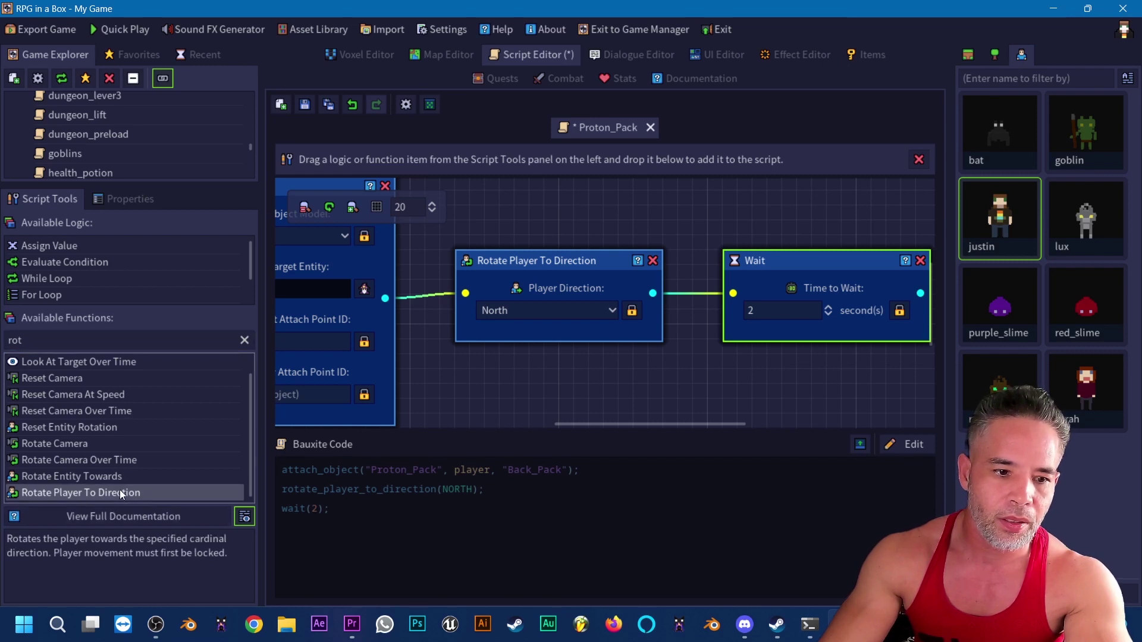
middle_drag(636, 394, 383, 401)
drag(119, 493, 768, 277)
click(797, 318)
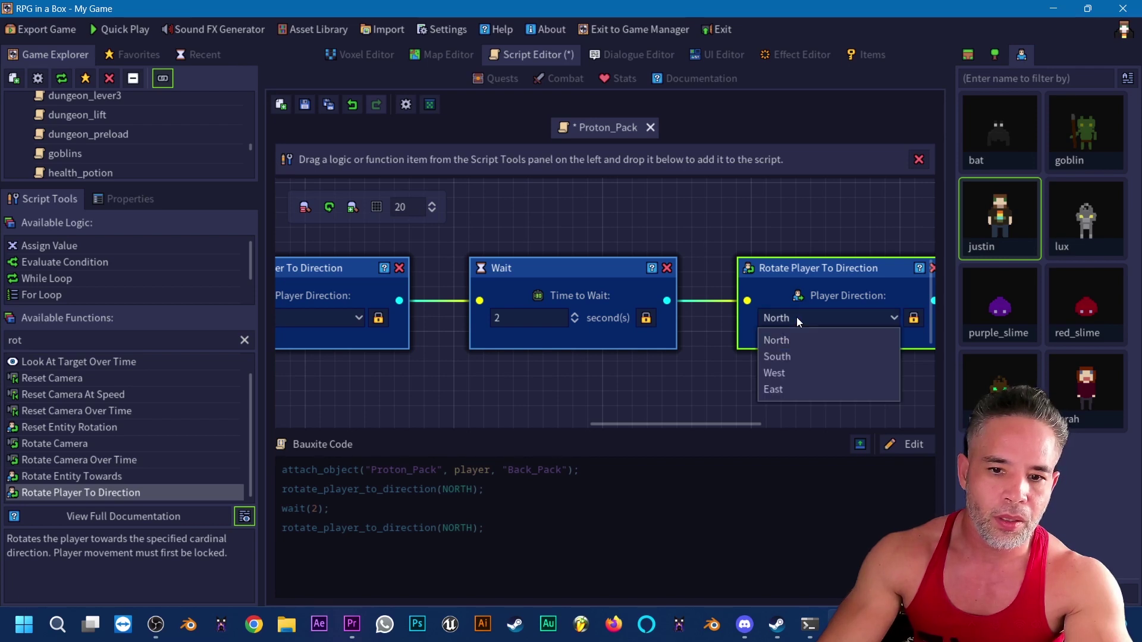
click(803, 372)
Set the Wait node's time to wait to 1 second.
middle_drag(596, 379, 744, 374)
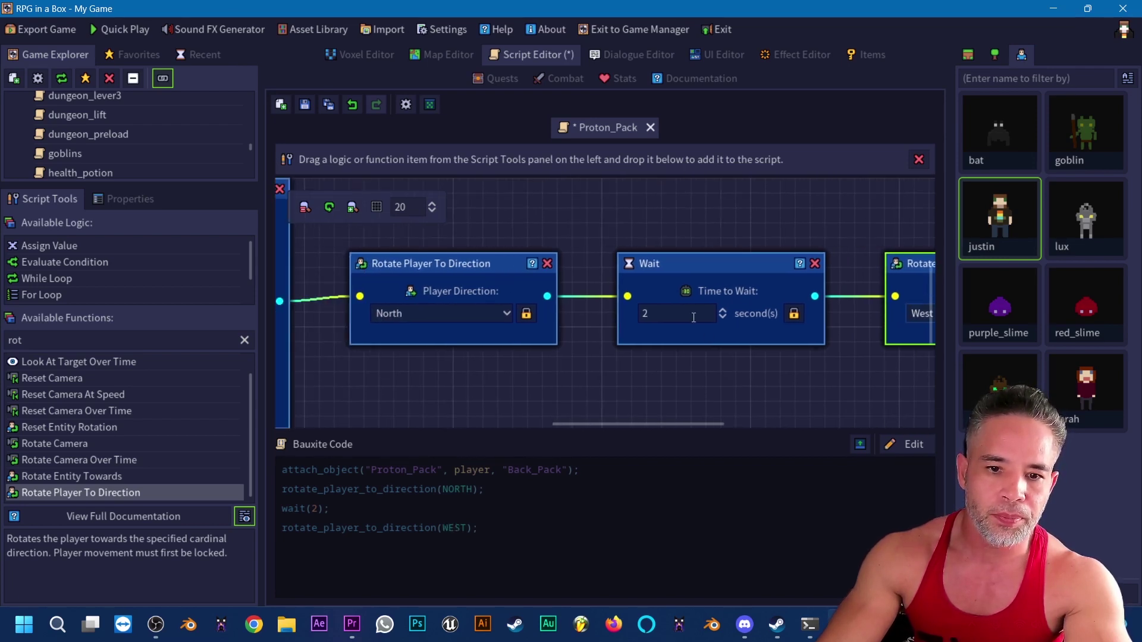
drag(692, 316, 606, 327)
text(1)
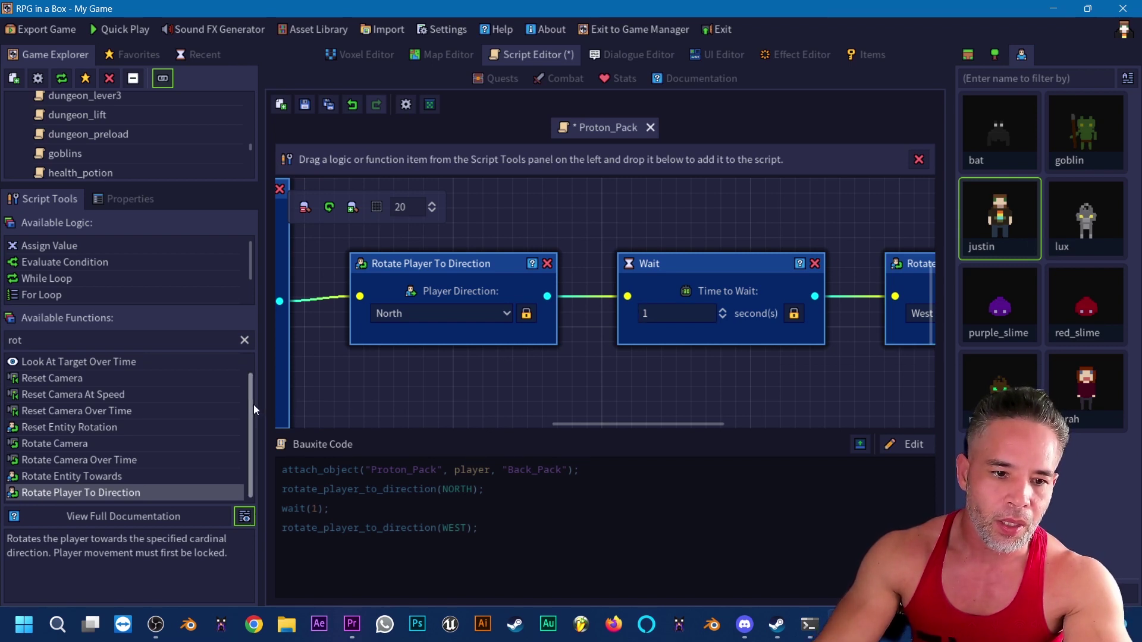
Move the two rotate nodes and the Wait node together away from Attach Object to make room for another node.
ctrl+scroll(521, 331, down, 2)
ctrl+scroll(521, 331, down, 1)
drag(511, 227, 908, 402)
drag(540, 279, 693, 289)
click(387, 387)
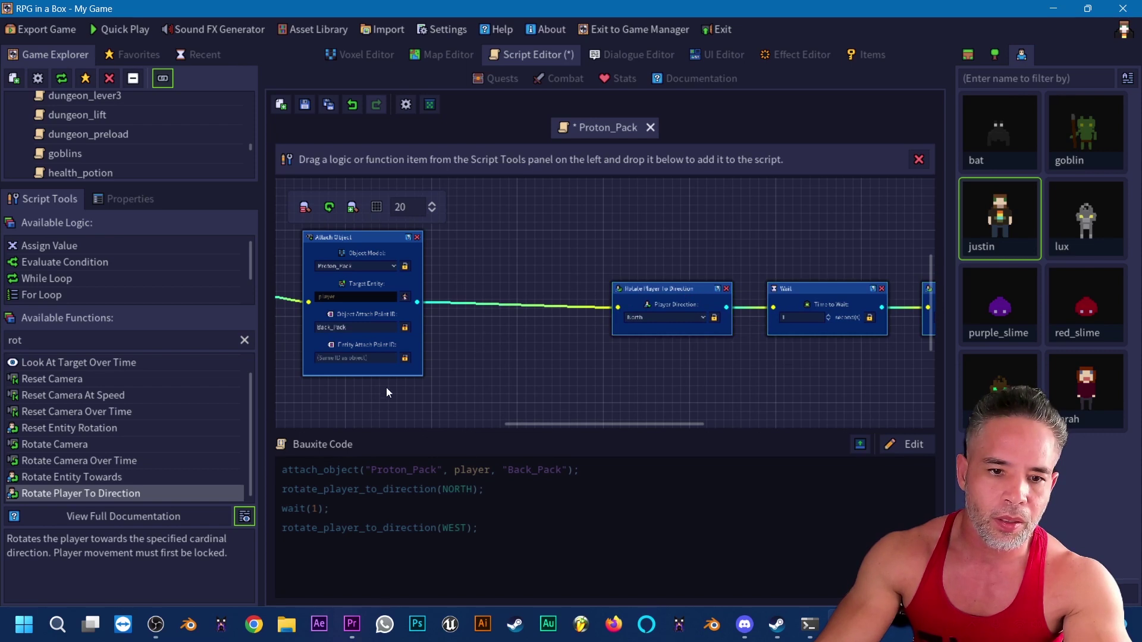
Add a Lock/Unlock Player Movement function set to Locked and route Attach Object's output into it.
scroll(249, 440, up, 1)
drag(151, 342, 3, 344)
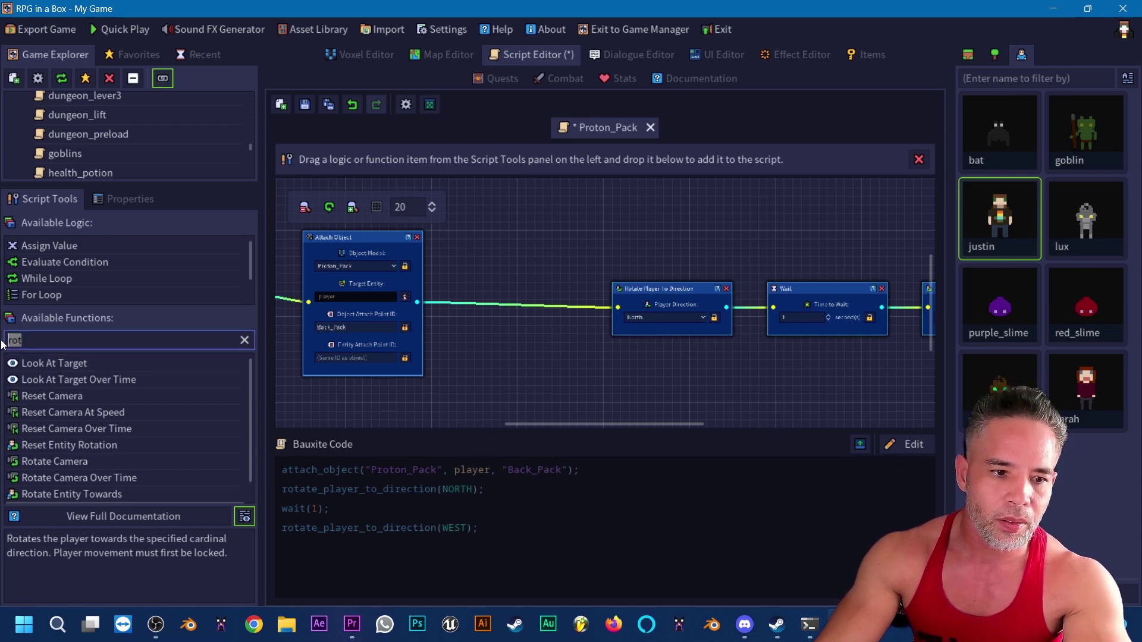
text(lock)
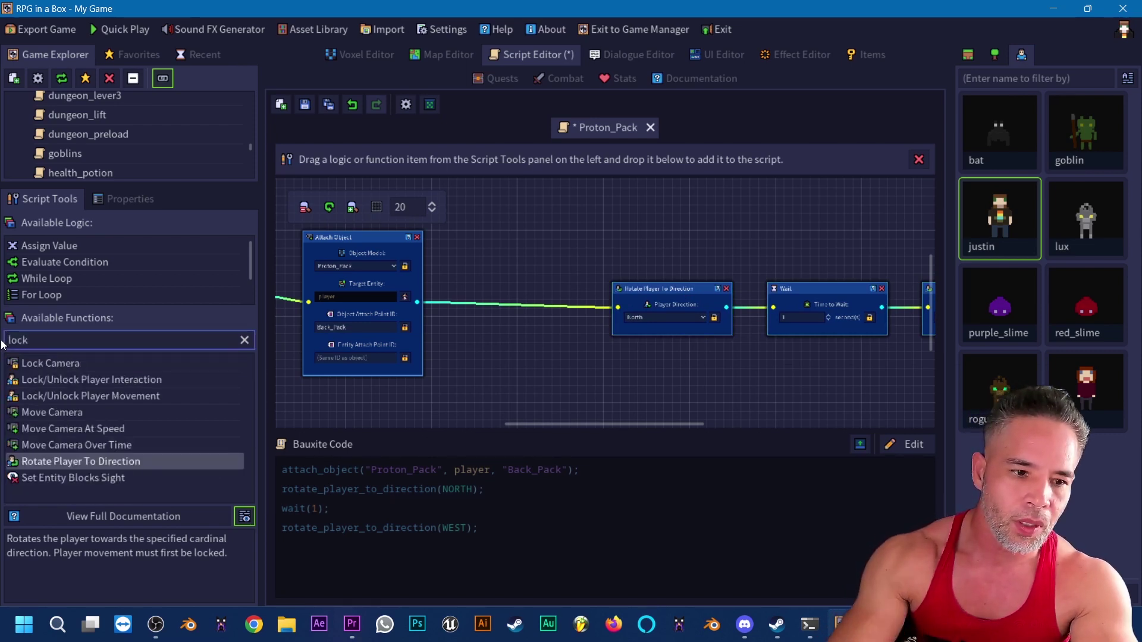
click(36, 379)
drag(35, 388, 525, 244)
scroll(528, 304, up, 3)
scroll(516, 299, down, 1)
middle_drag(431, 335, 590, 406)
drag(786, 385, 518, 307)
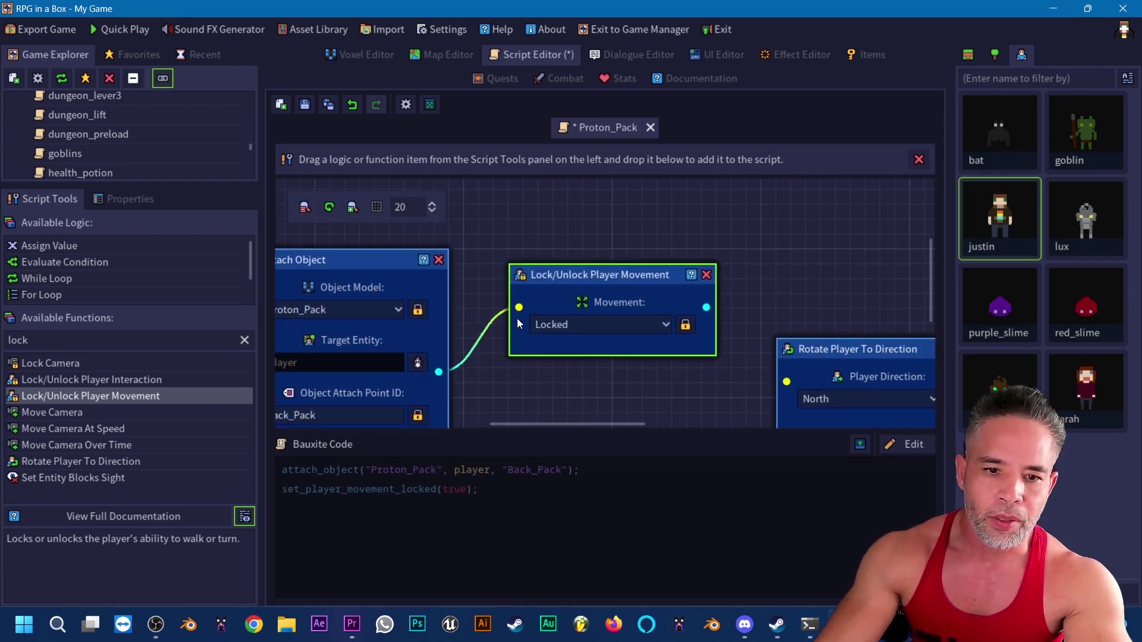
Connect the Lock/Unlock Player Movement node's output to the North Rotate Player To Direction node.
middle_drag(417, 217, 436, 192)
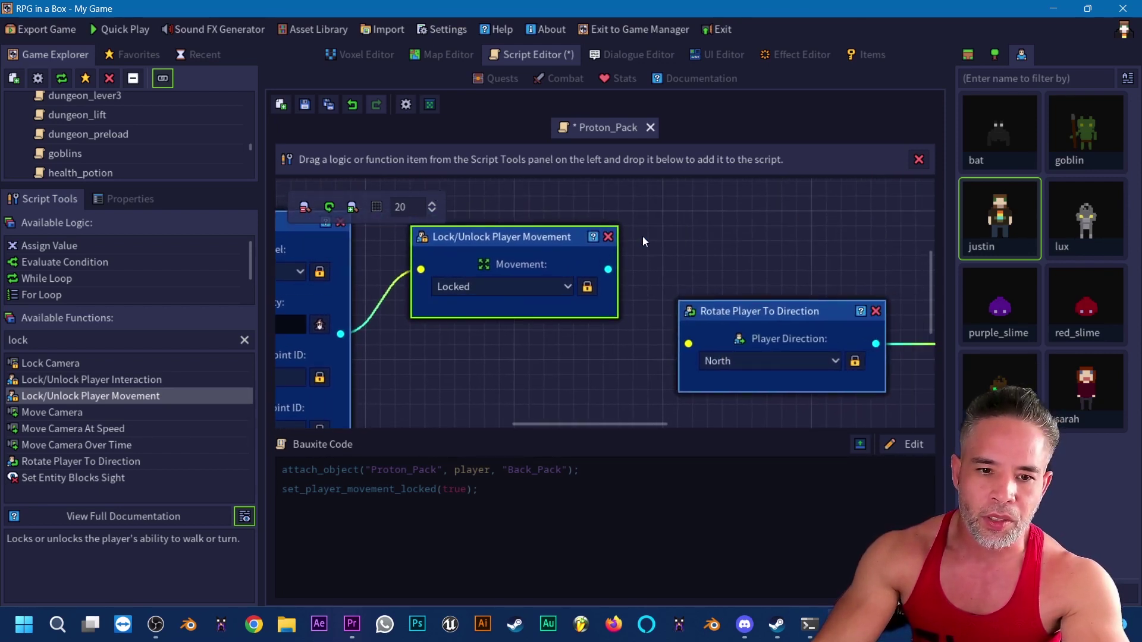
middle_drag(642, 236, 529, 211)
drag(565, 299, 570, 302)
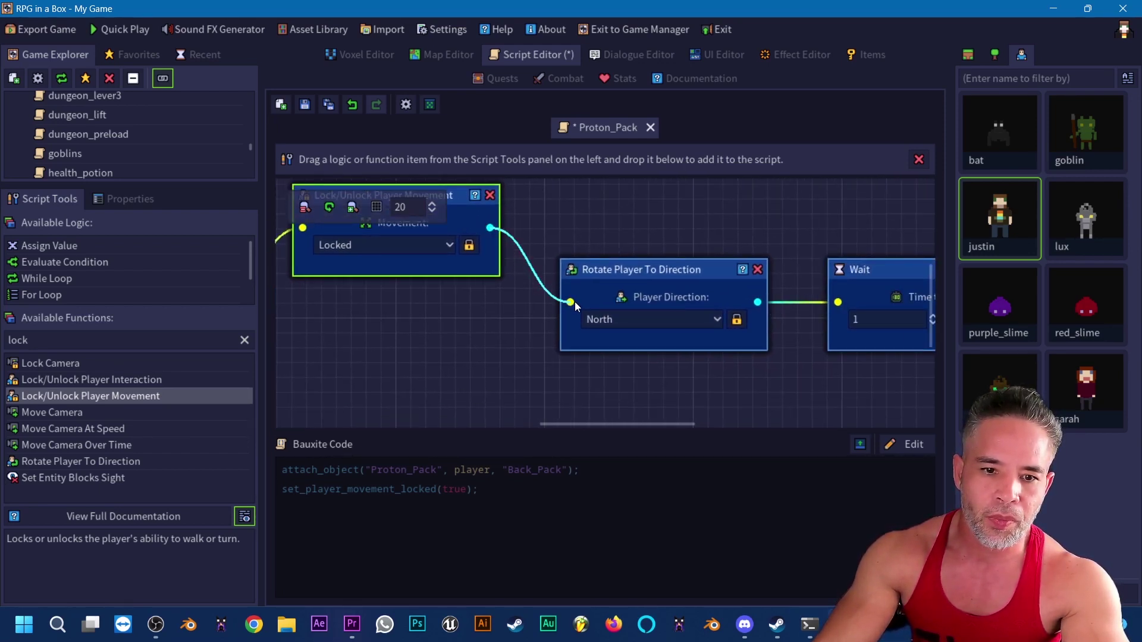
Check the chained rotate and wait nodes, and save the Proton_Pack script.
middle_drag(676, 224, 581, 218)
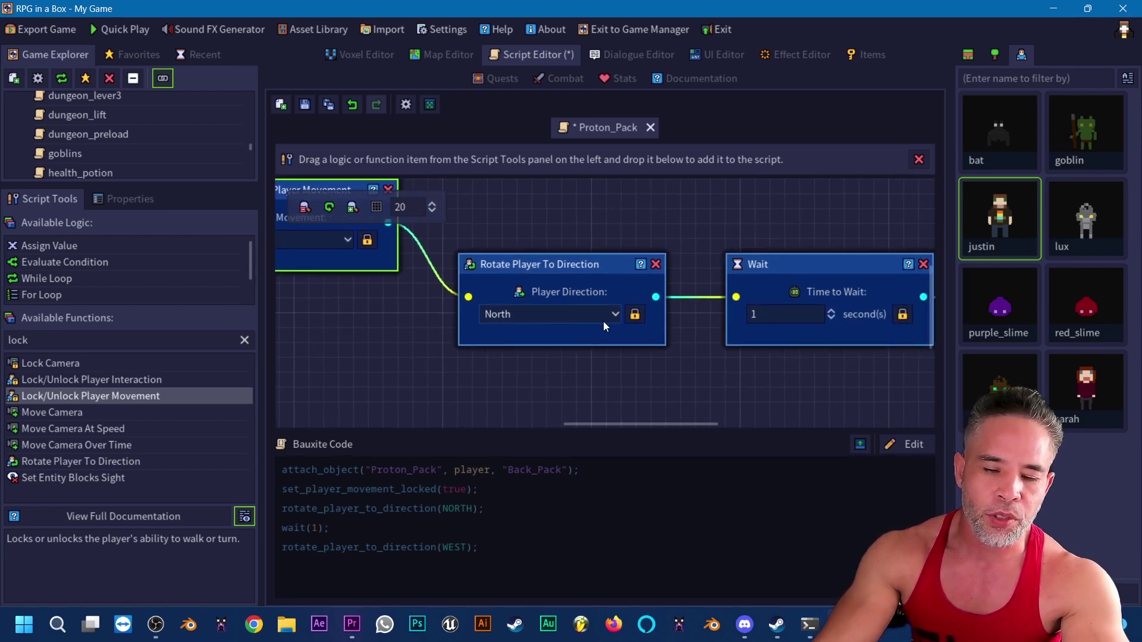
middle_drag(650, 223, 362, 236)
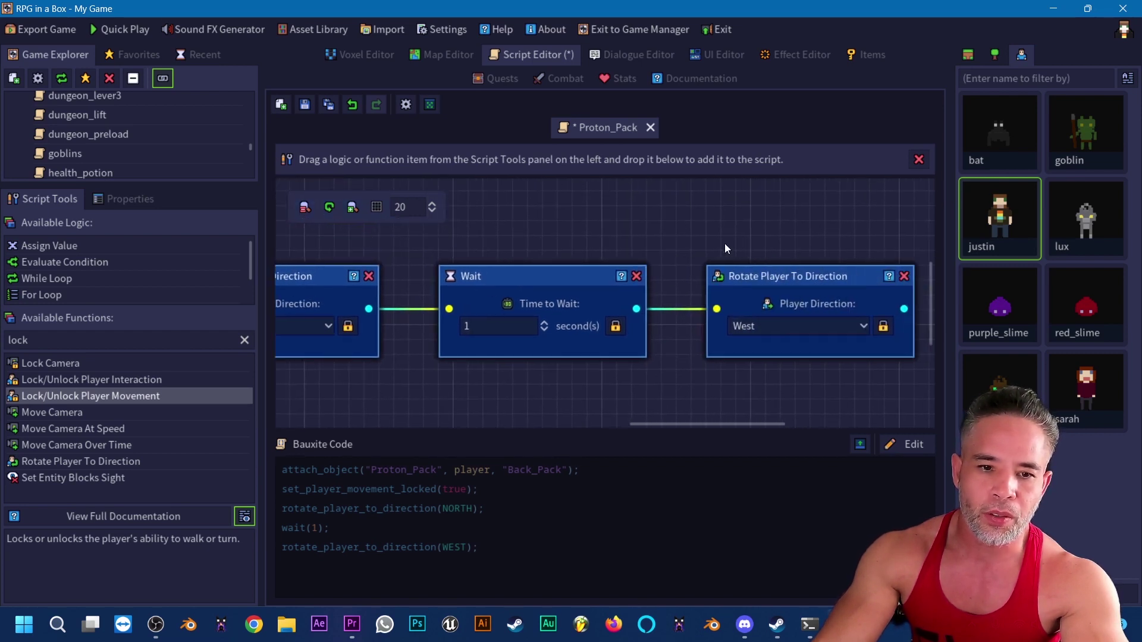
middle_drag(724, 244, 369, 232)
middle_drag(562, 231, 952, 246)
middle_drag(572, 248, 637, 245)
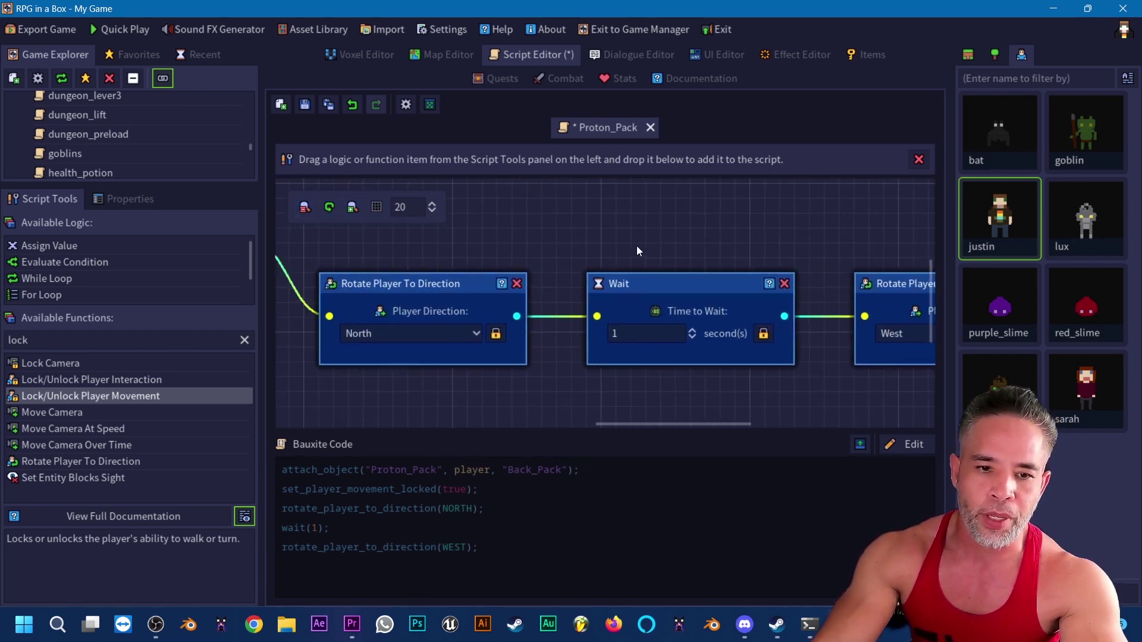
middle_drag(717, 251, 544, 218)
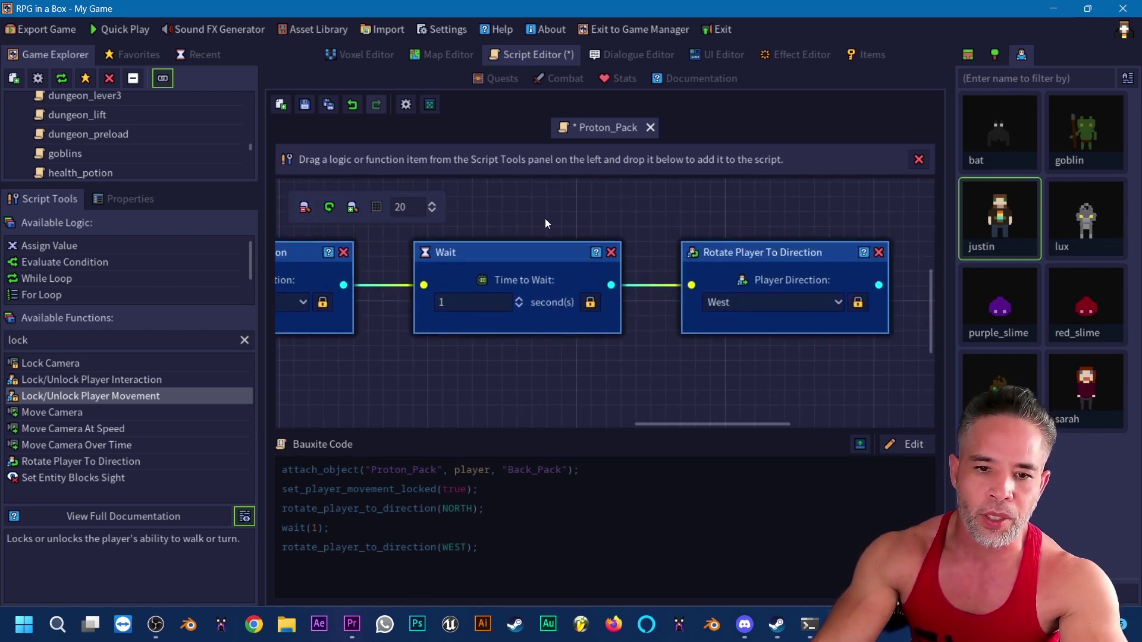
click(302, 105)
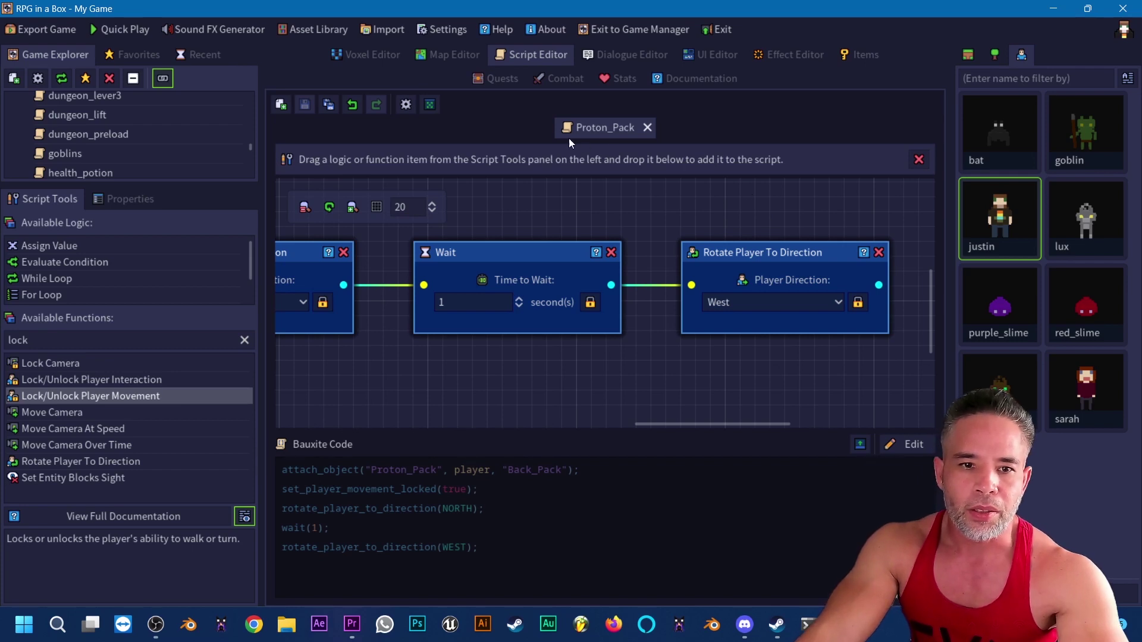
Assign the Proton_Pack script to the Proton button in the W_Buttons widget and save the widget.
click(714, 54)
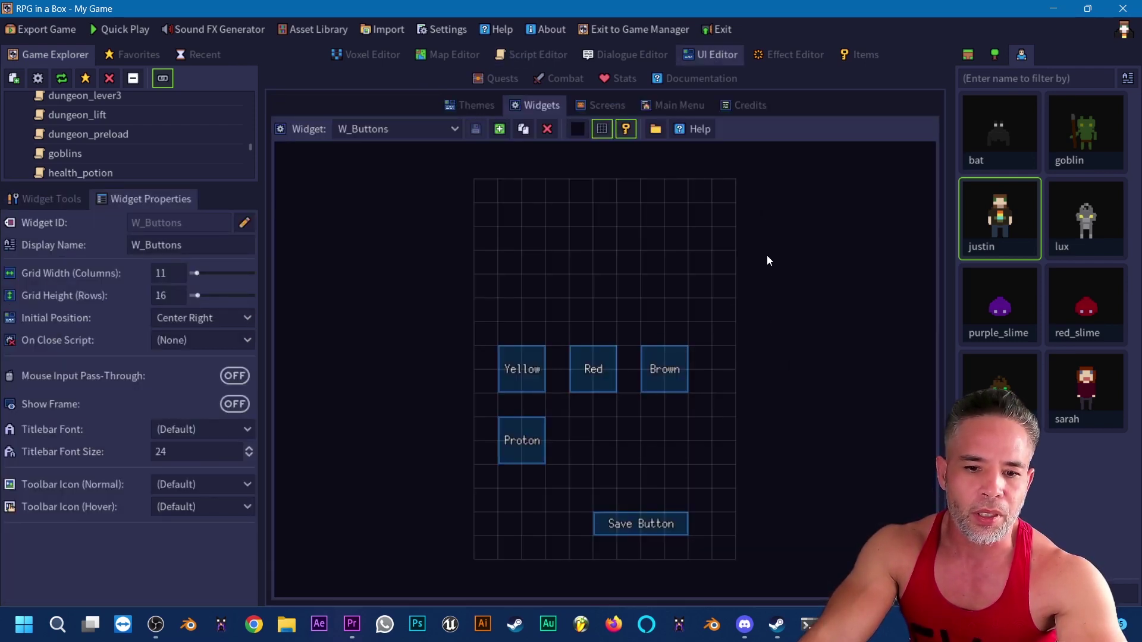
click(522, 443)
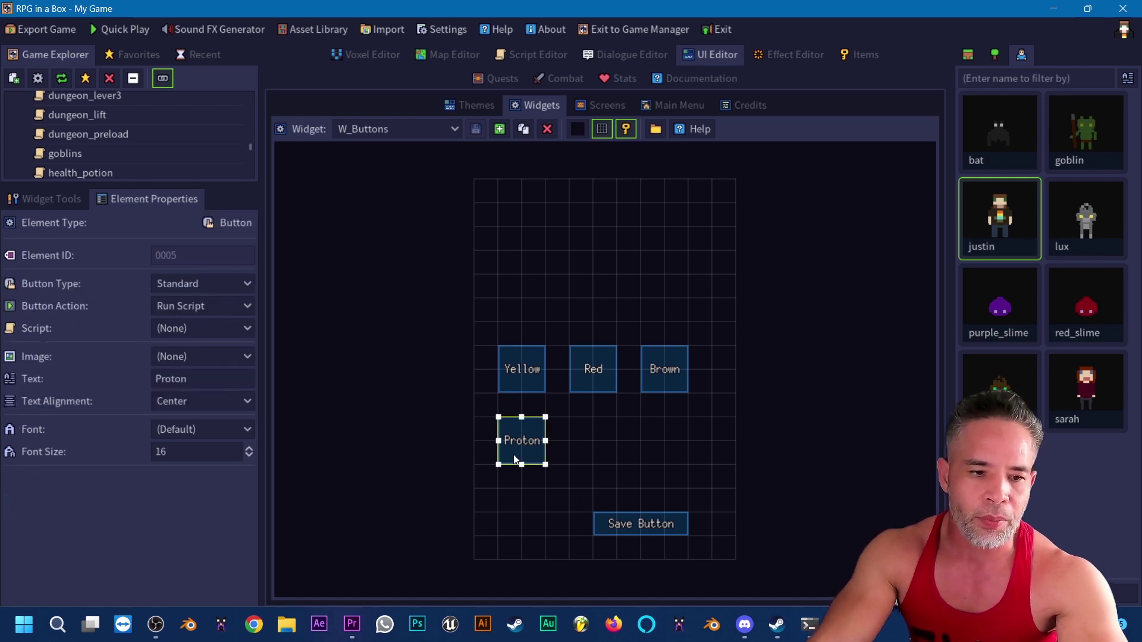
click(210, 326)
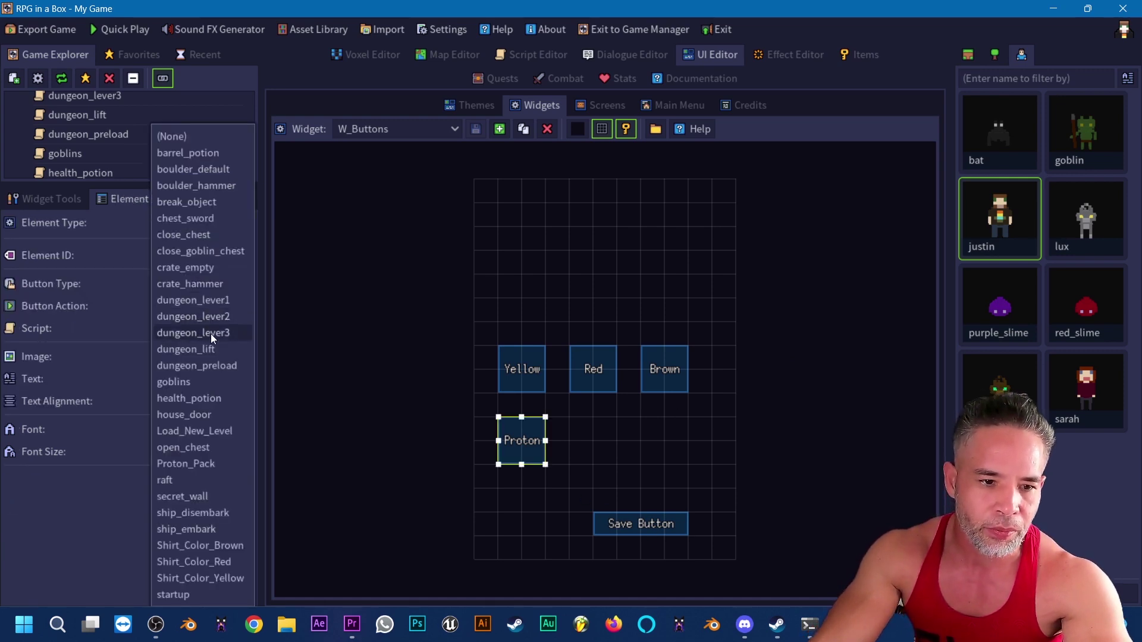
click(189, 463)
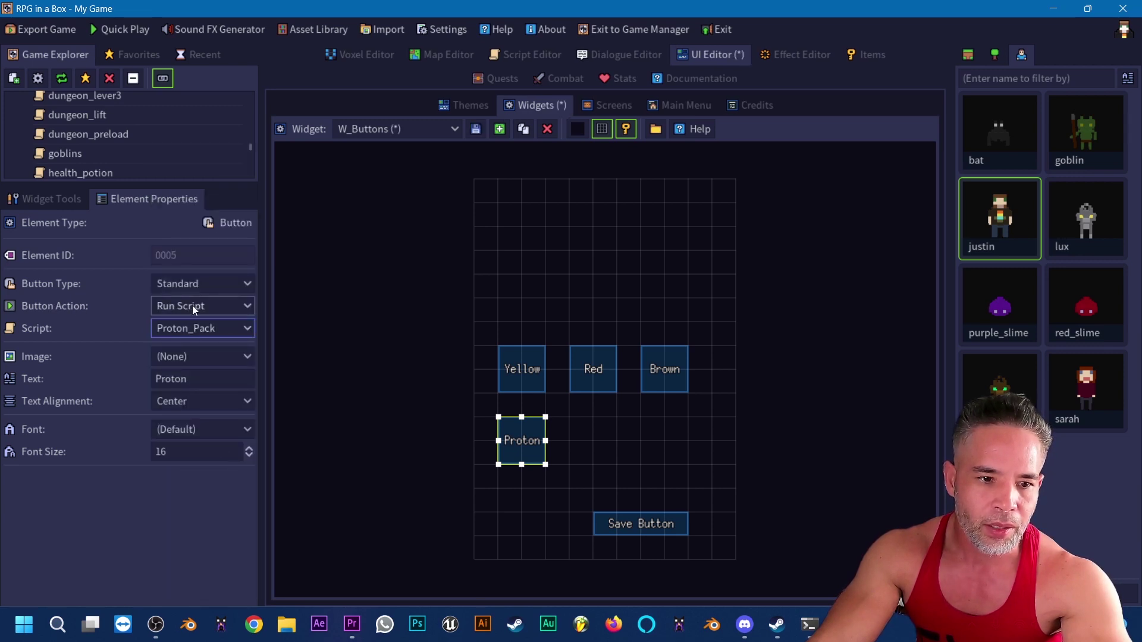
click(476, 129)
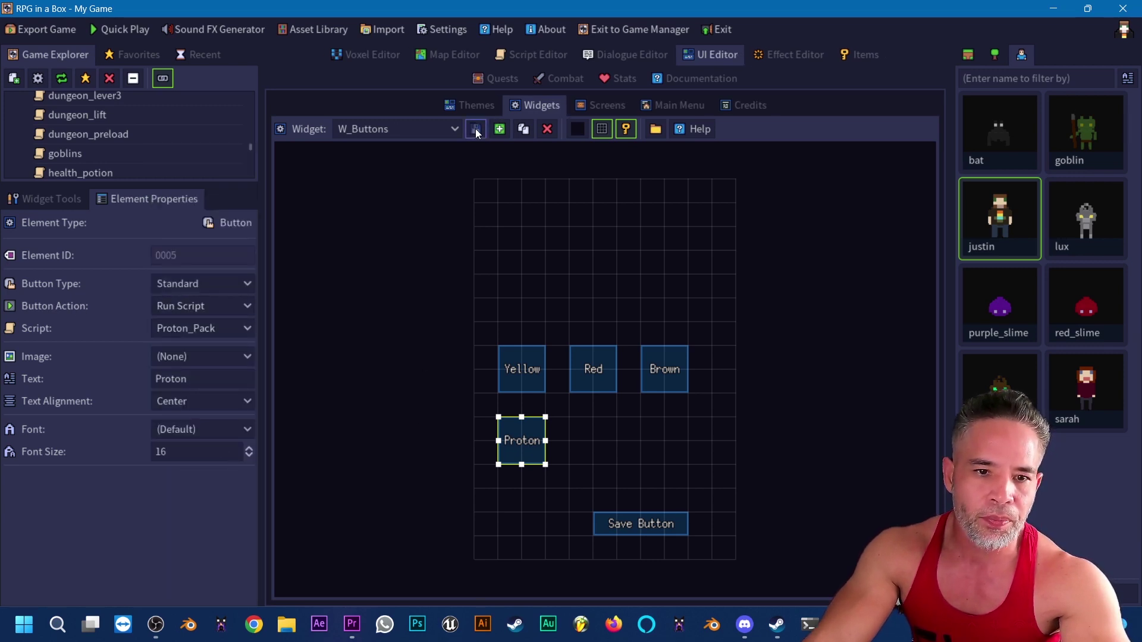
Launch a quick play test and start a new game to try the Proton button.
click(126, 28)
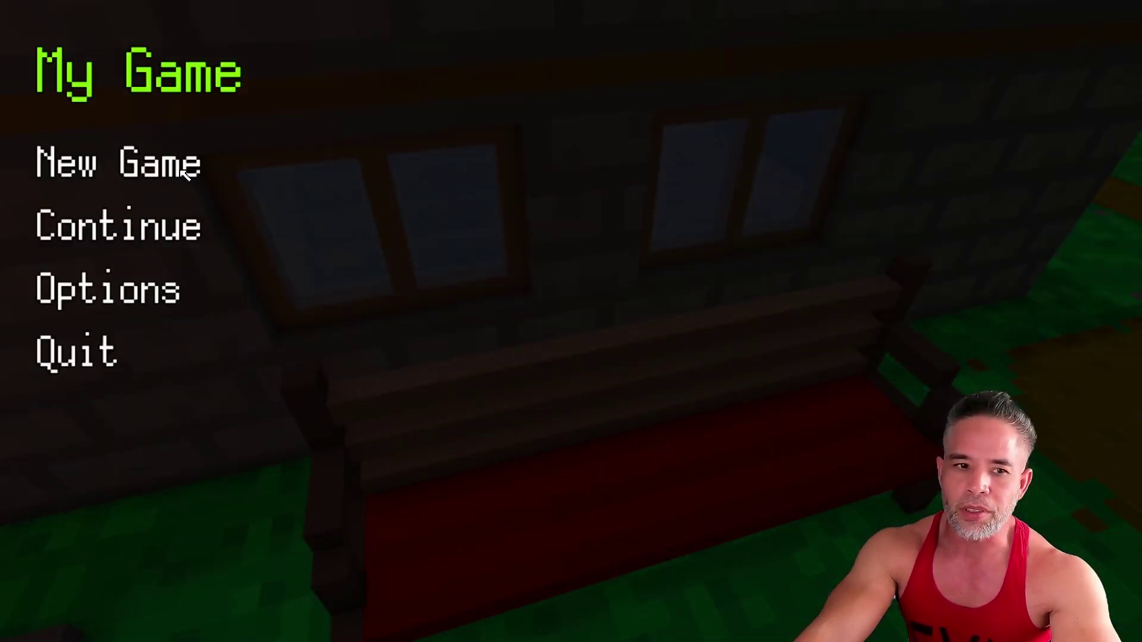
click(178, 170)
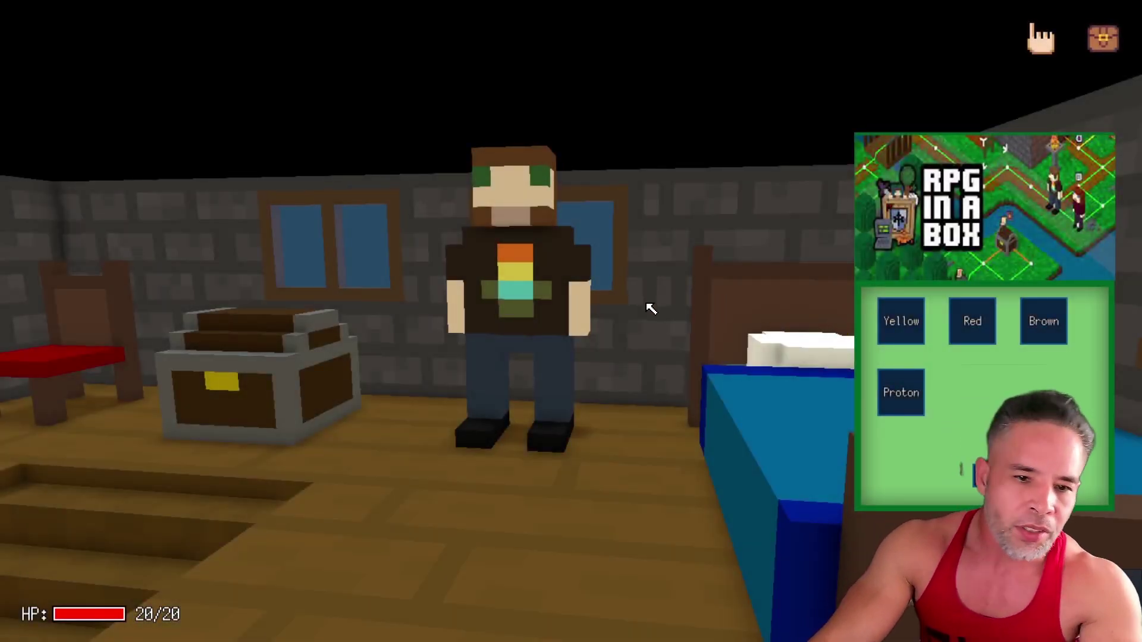
Close the running play test, start RPG in a Box again, and open the My Game project.
key(alt+F4)
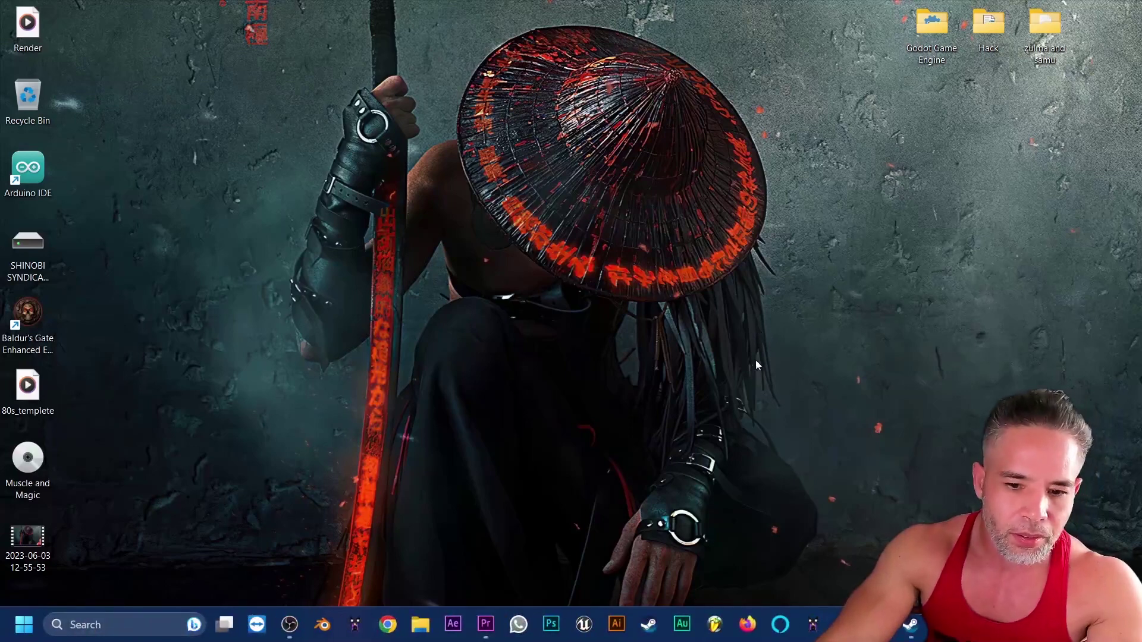
click(903, 624)
click(278, 172)
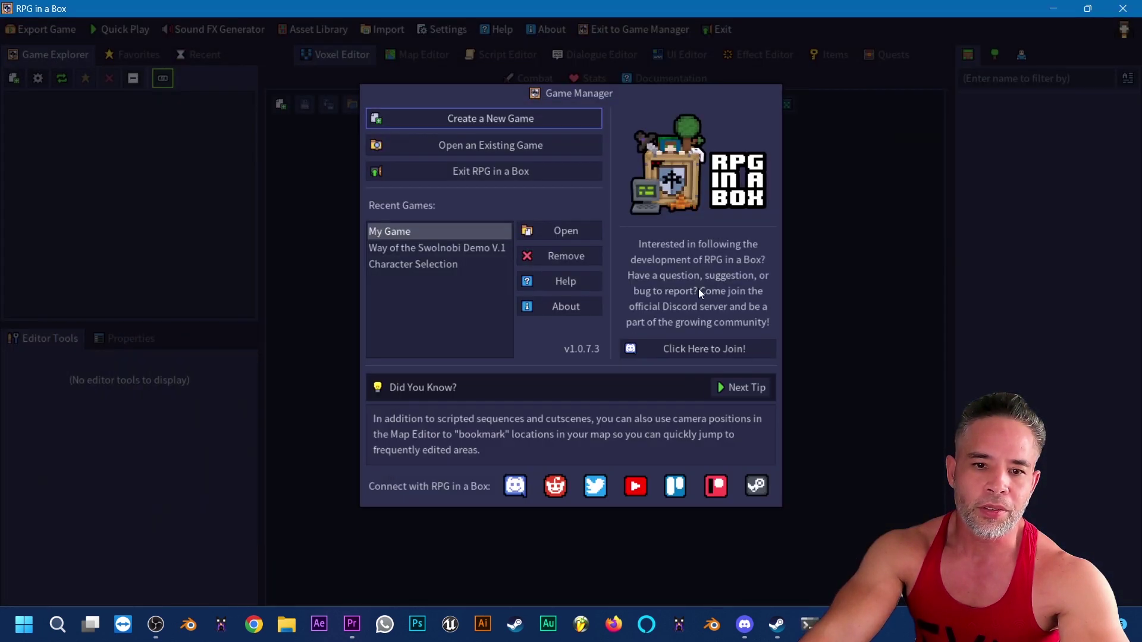
double_click(409, 236)
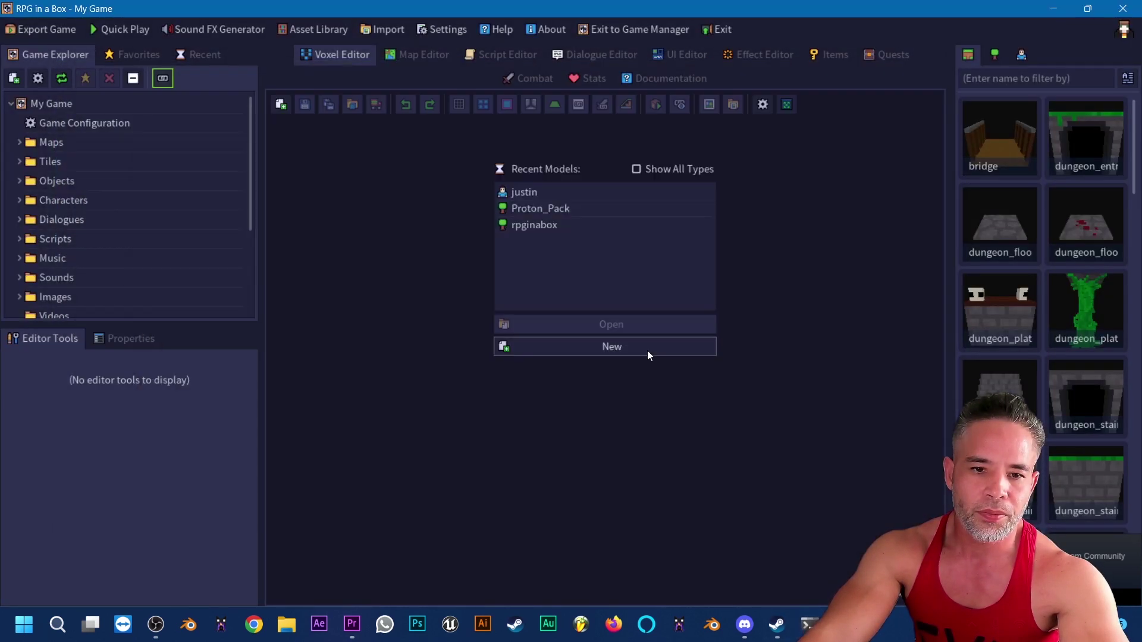
Play-test a new game, trigger the Proton button twice to check the pack and player rotation, and quit the test.
click(98, 29)
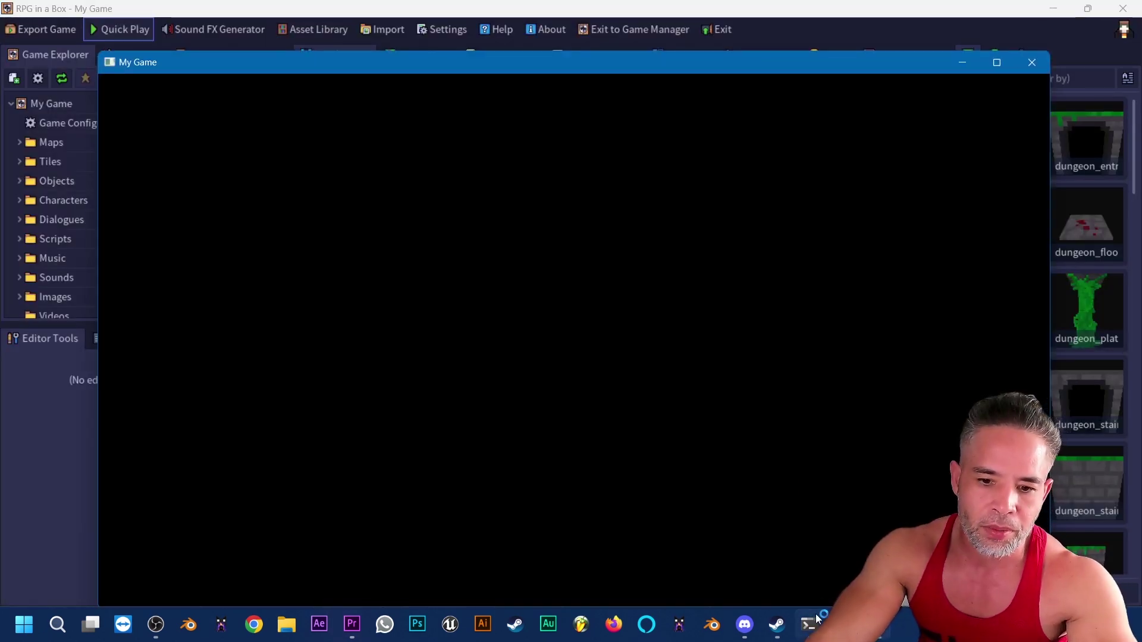
click(810, 624)
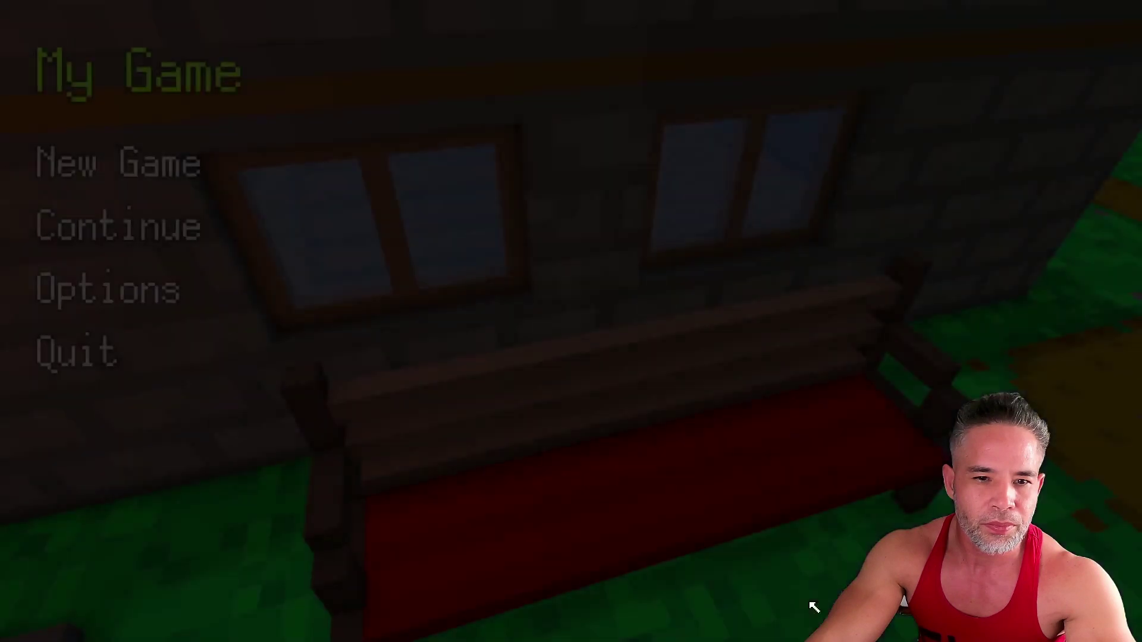
click(197, 162)
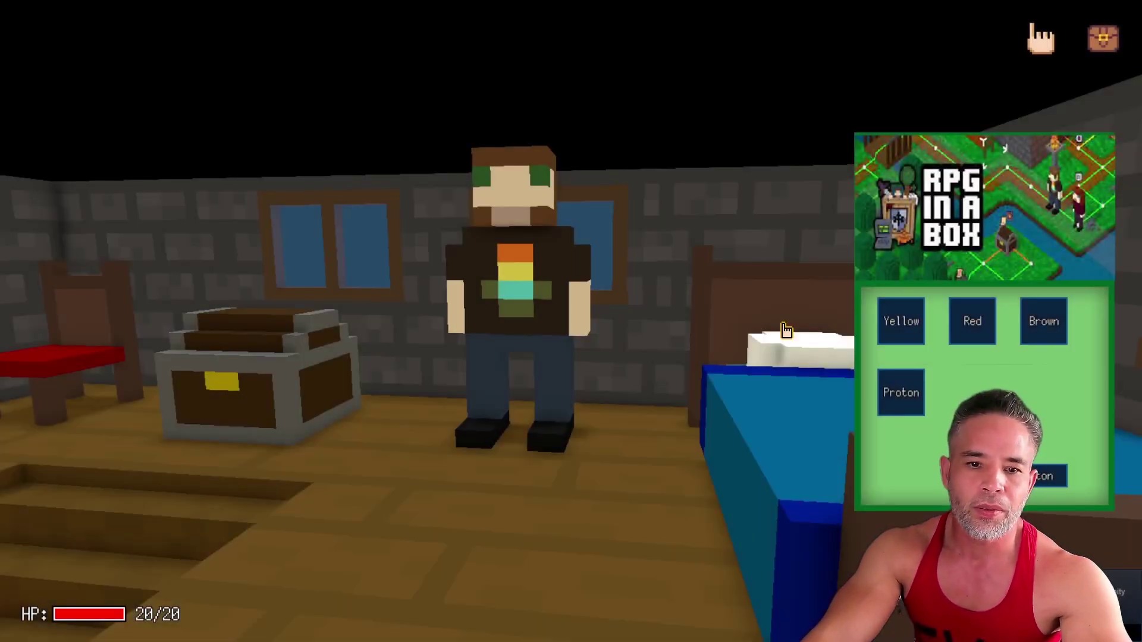
click(913, 395)
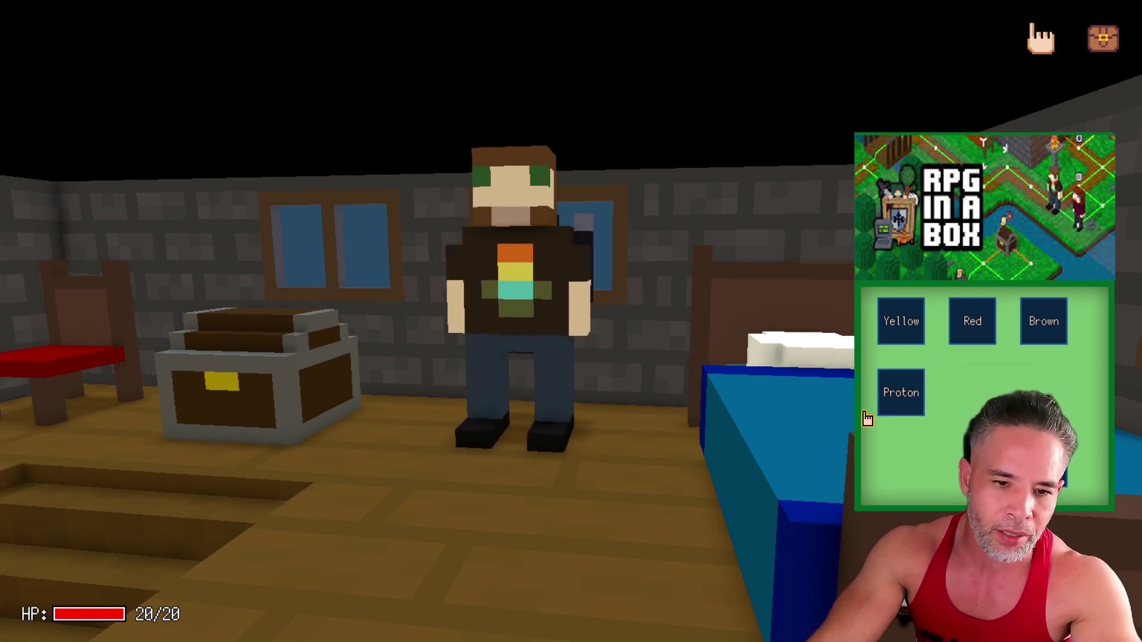
click(899, 394)
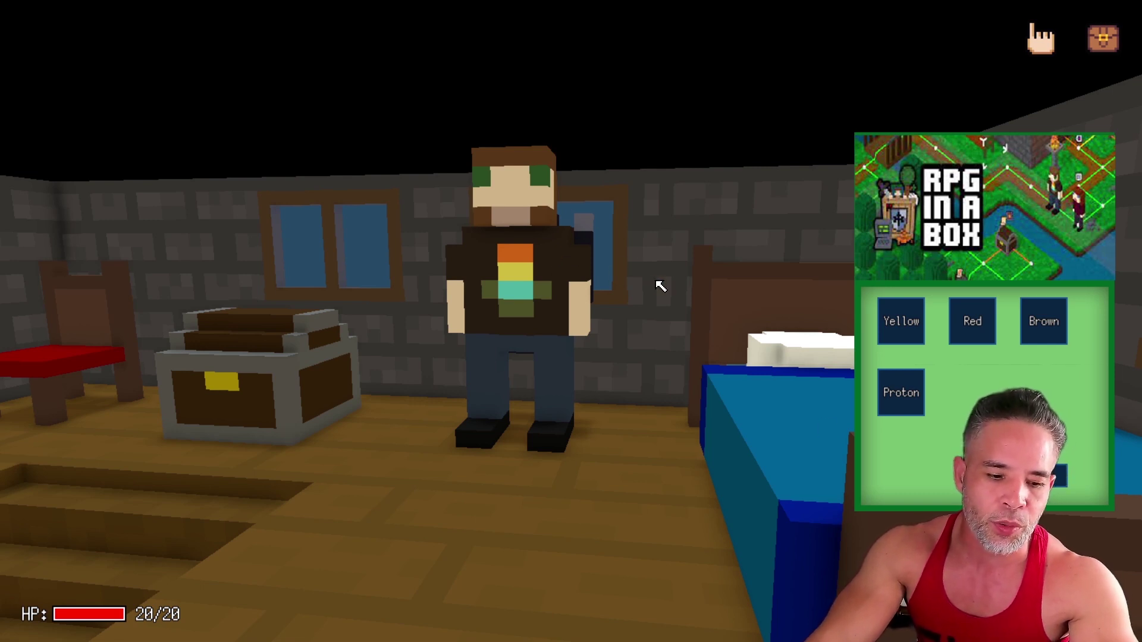
key(Escape)
click(146, 330)
click(502, 359)
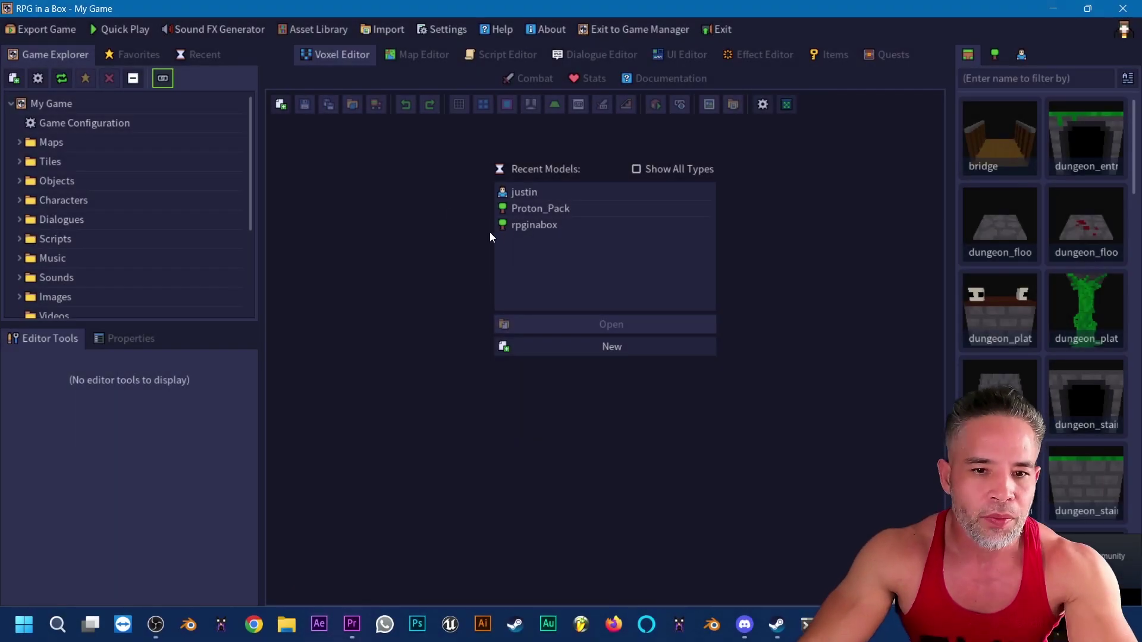
Open the Load_New_Level script and go to its final map-loading node for NewLevelOne.
click(529, 59)
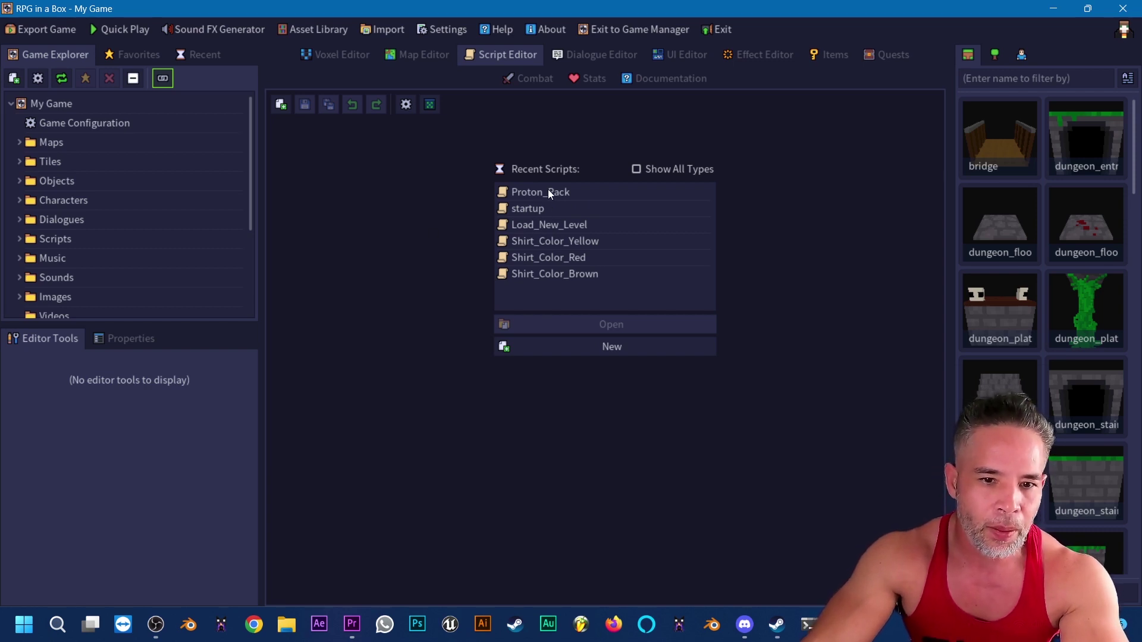
double_click(542, 225)
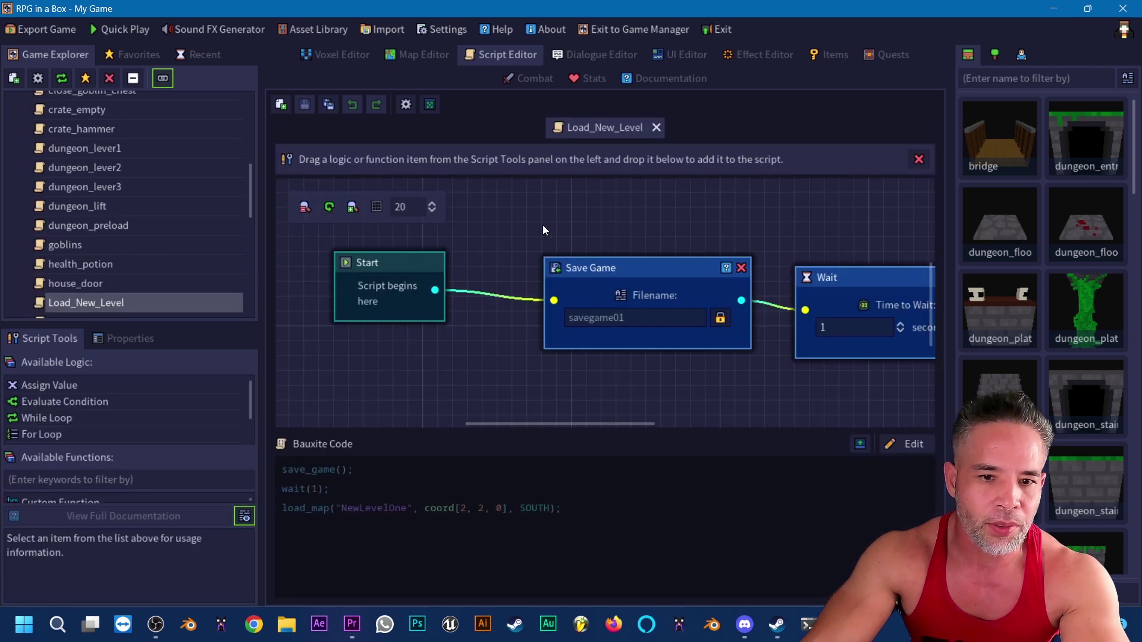
middle_drag(701, 231, 278, 190)
middle_drag(879, 276, 637, 287)
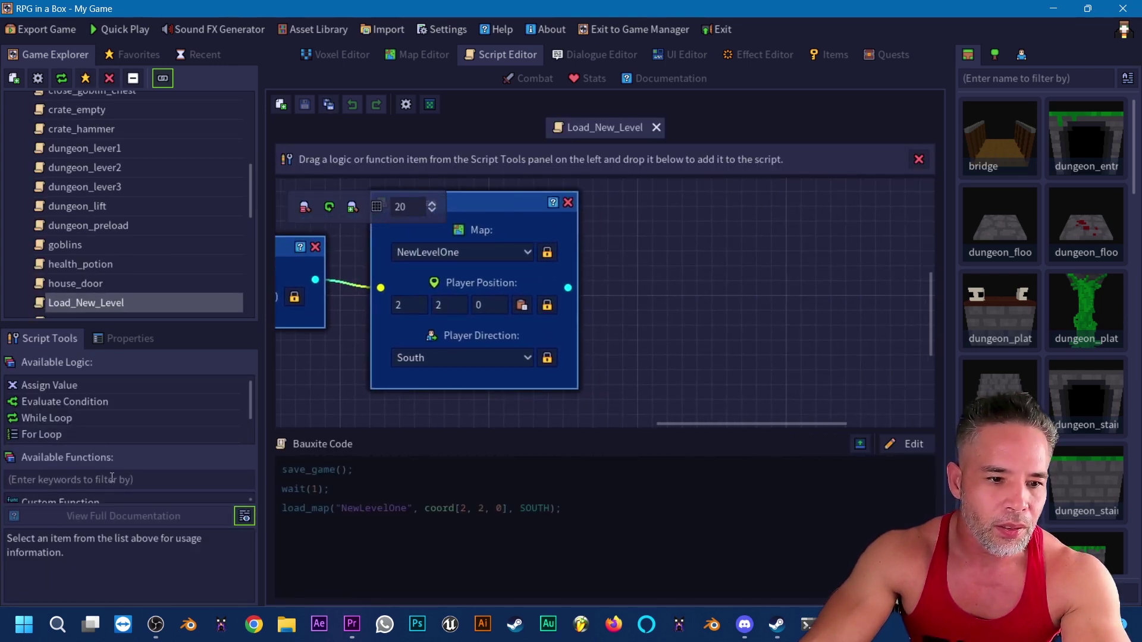
Find the Lock/Unlock Player Movement function and add its node after the NewLevelOne map-loading node.
drag(159, 327, 143, 219)
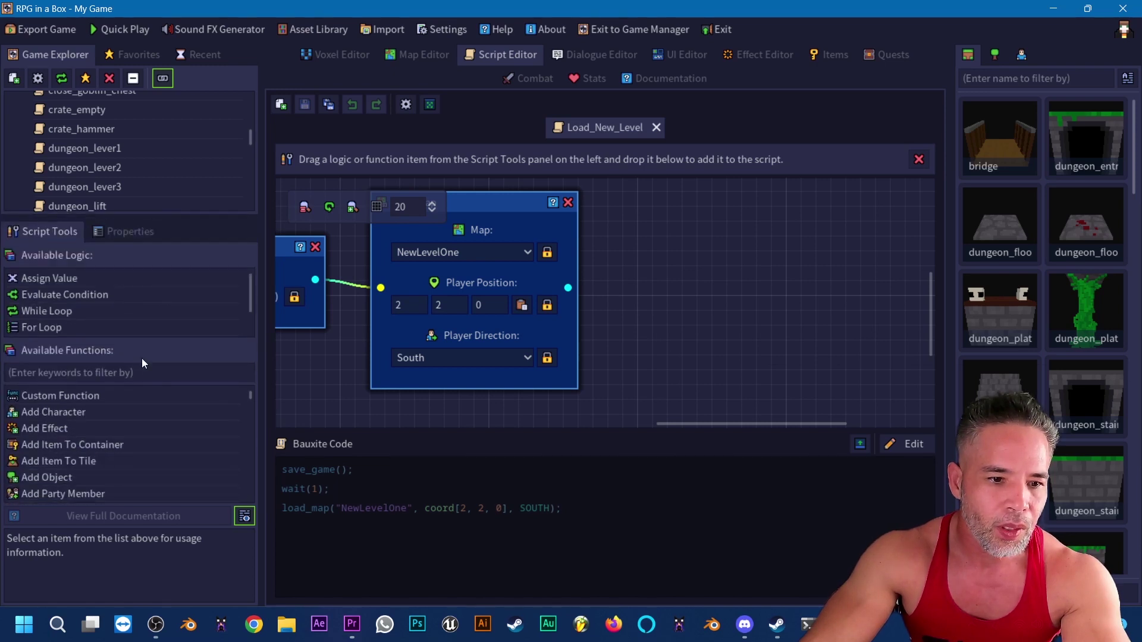
click(129, 375)
text(loc)
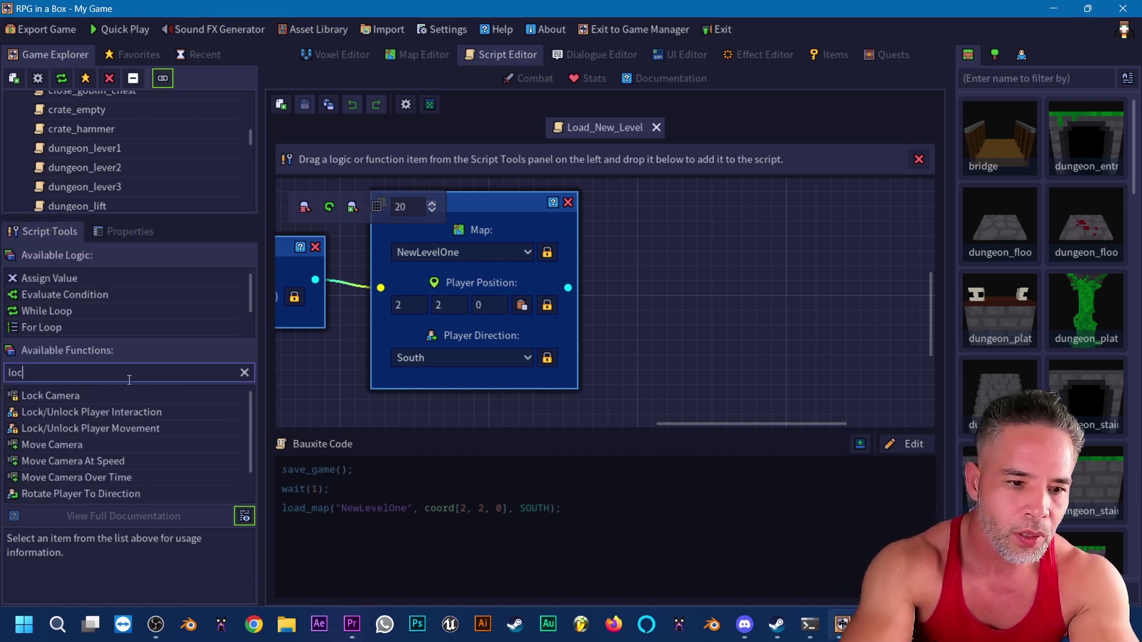
click(92, 429)
drag(62, 429, 622, 305)
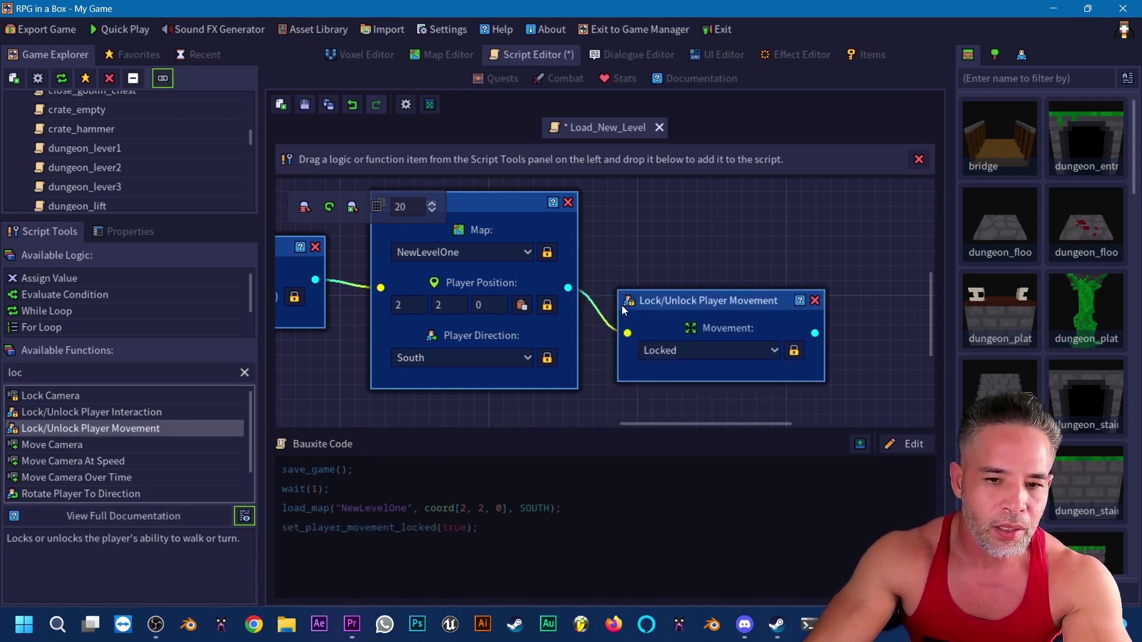
Align the new player movement node with the chain, set its movement to Unlocked, and save the Load_New_Level script.
click(690, 295)
click(683, 311)
click(690, 350)
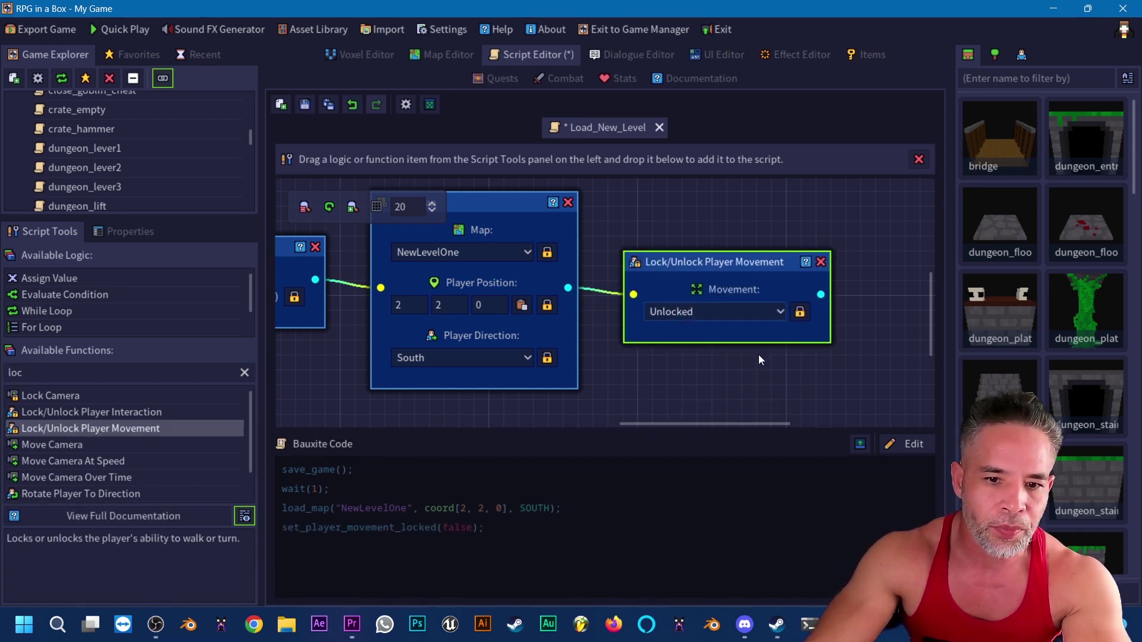
key(ctrl+s)
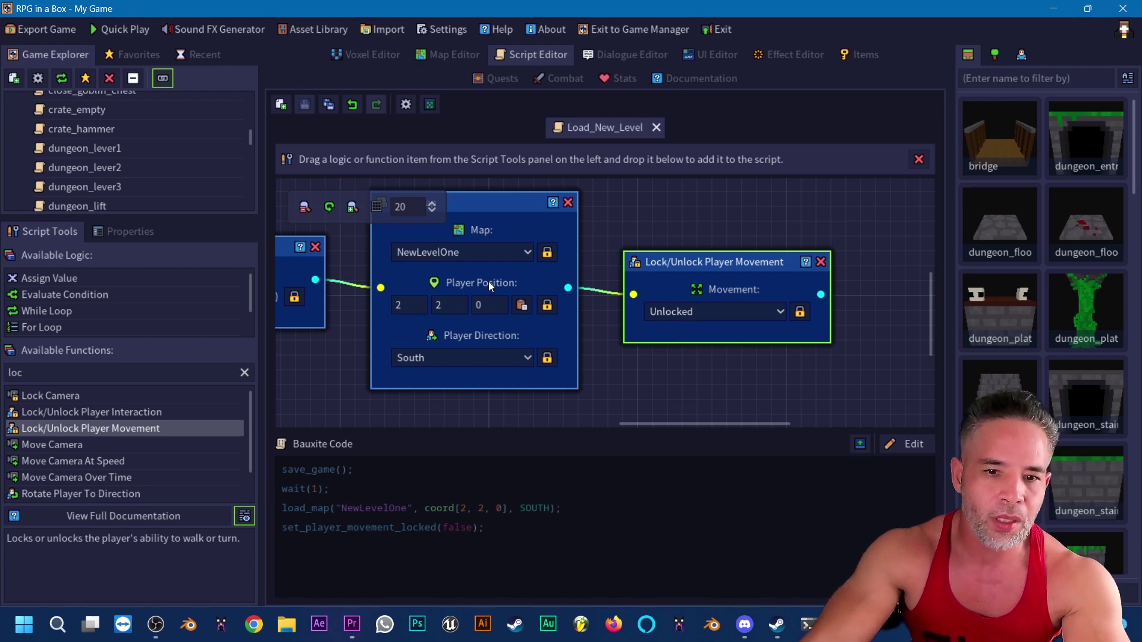
Launch a quick play test, start a new game, and put the Proton Pack on the player.
click(132, 31)
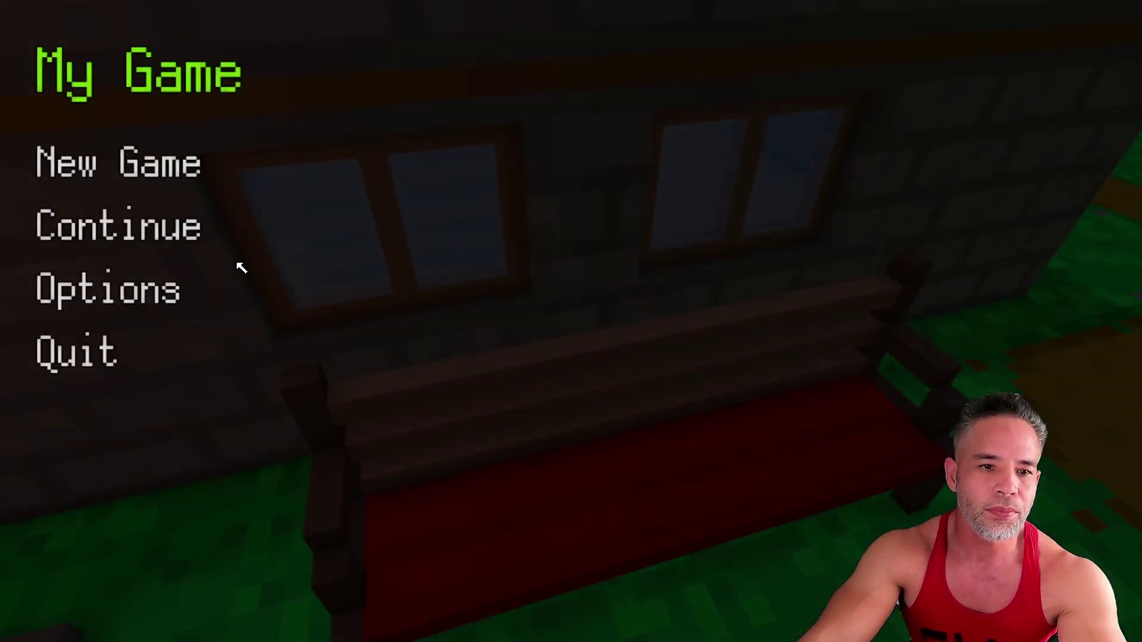
click(109, 181)
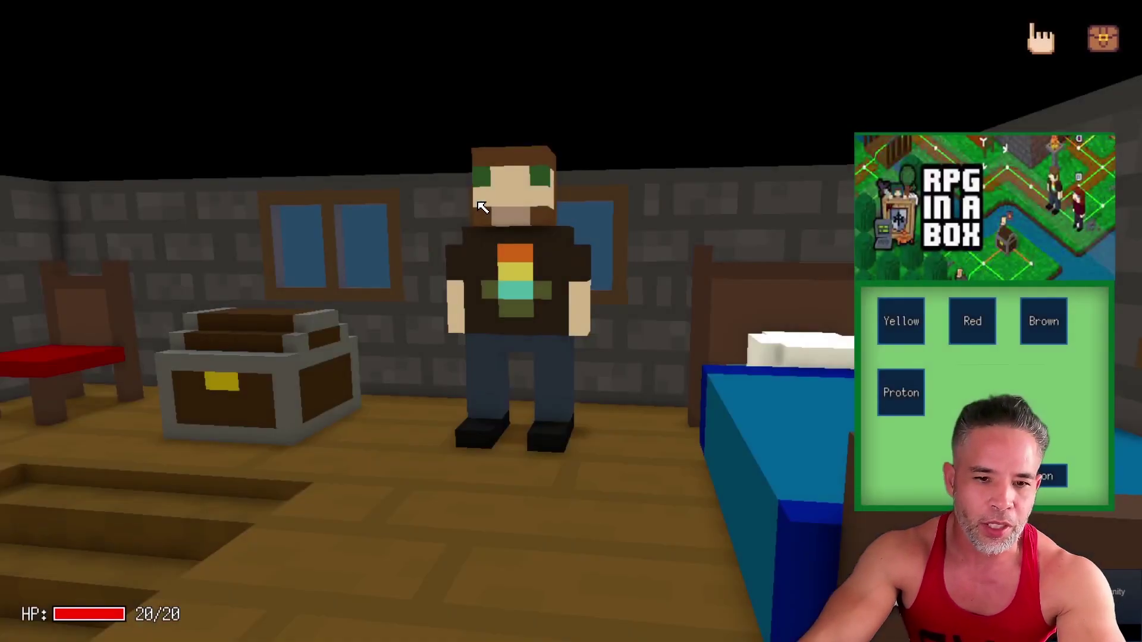
click(916, 398)
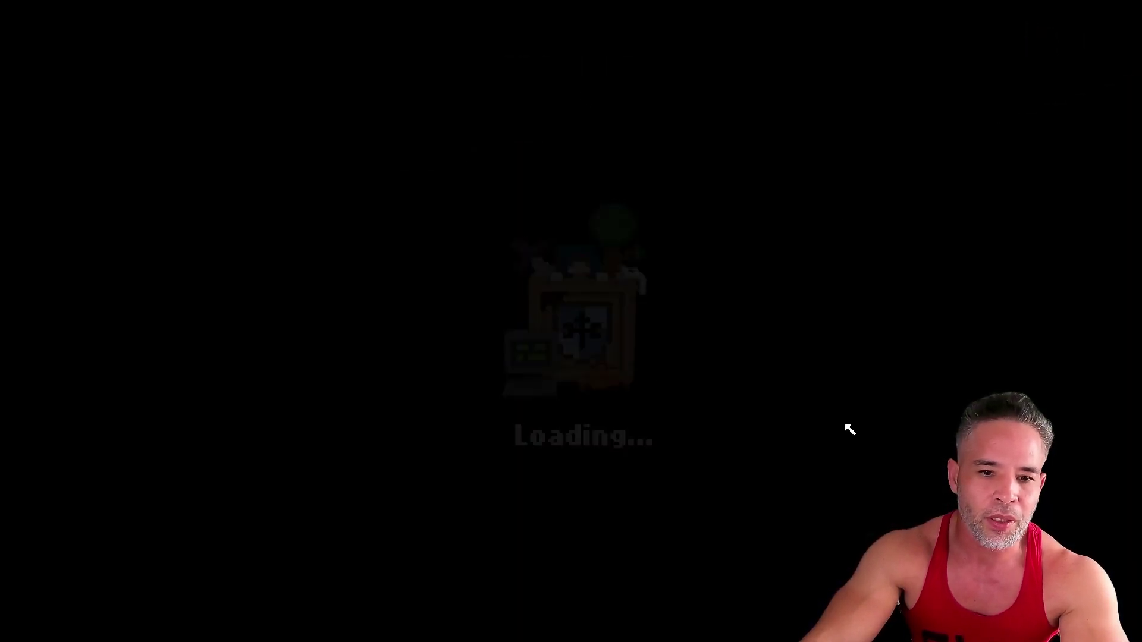
Walk the player back and forth in the new level to check movement and the attached pack, and quit the play test.
key(w)
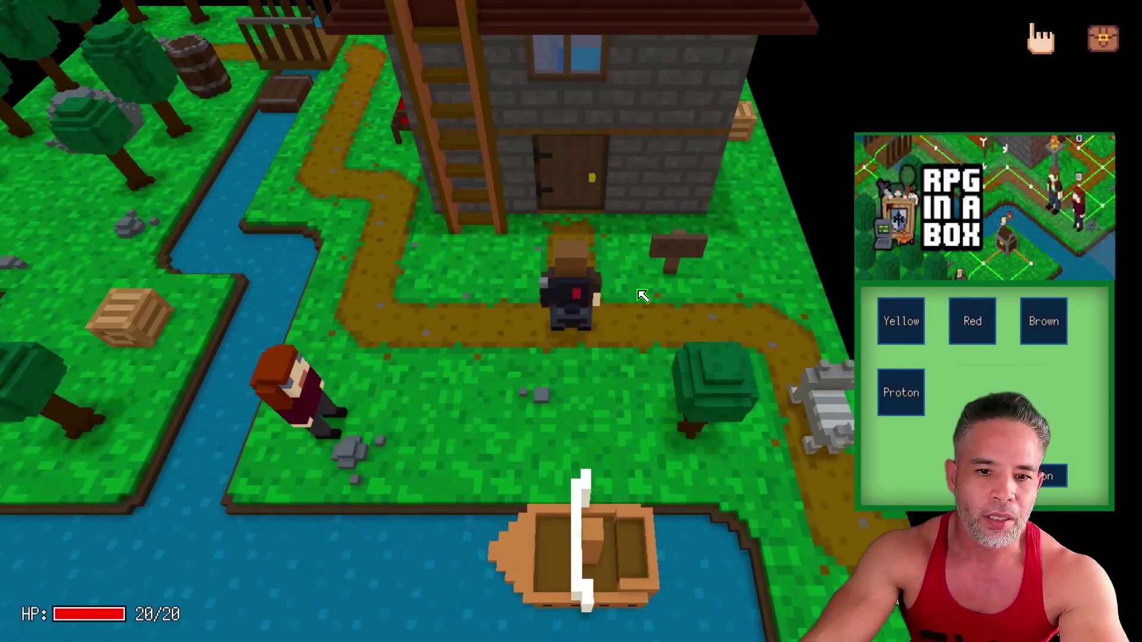
key(a)
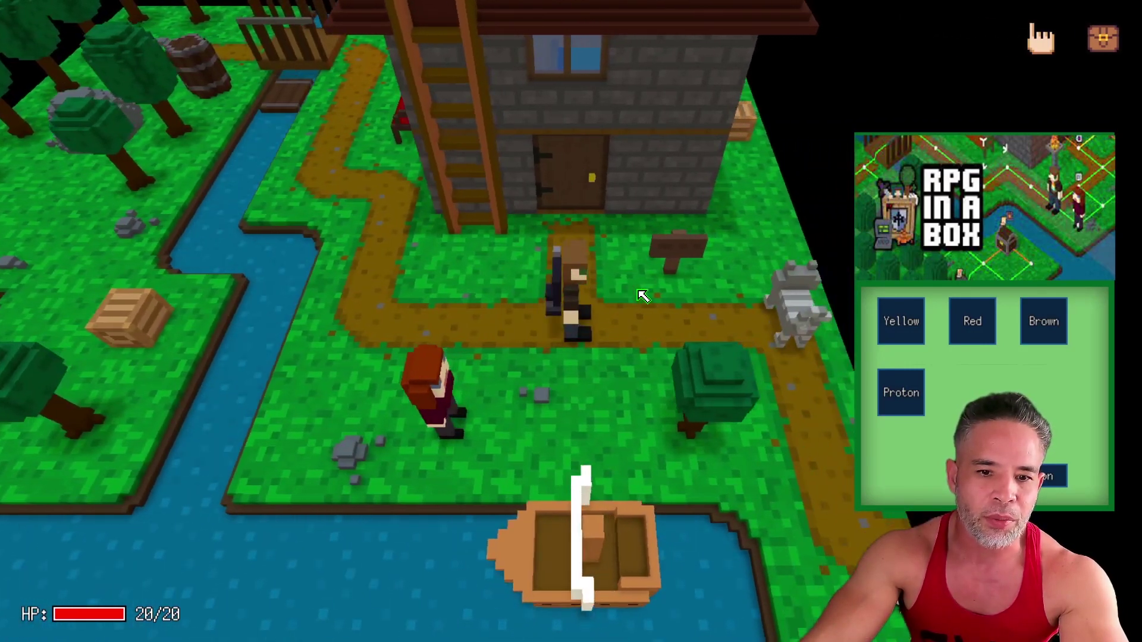
key(a)
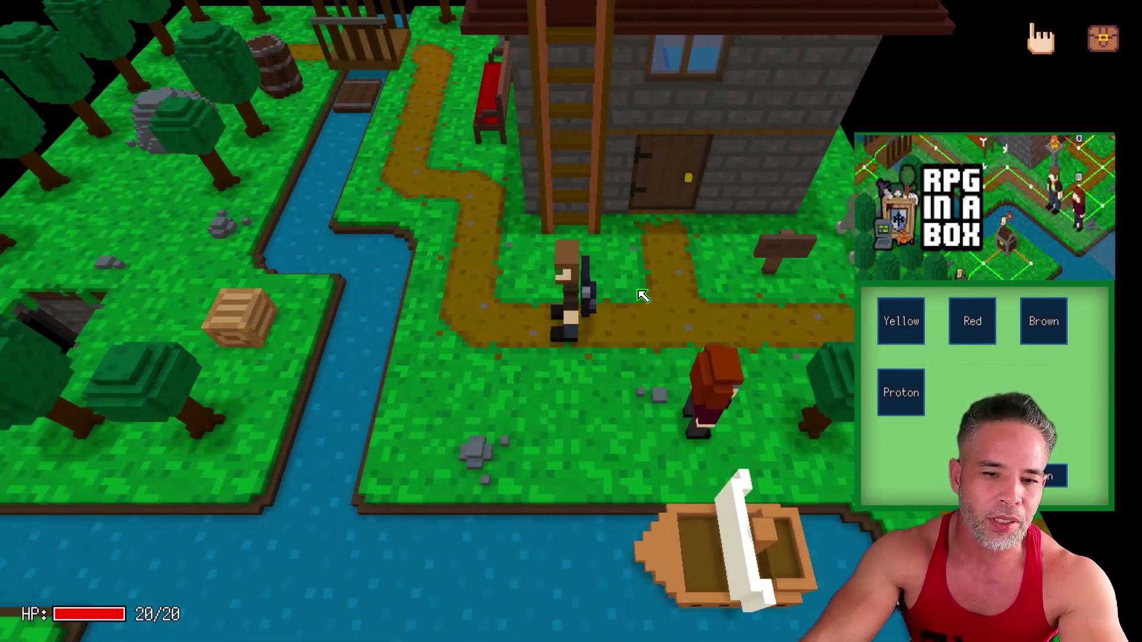
key(d)
key(a)
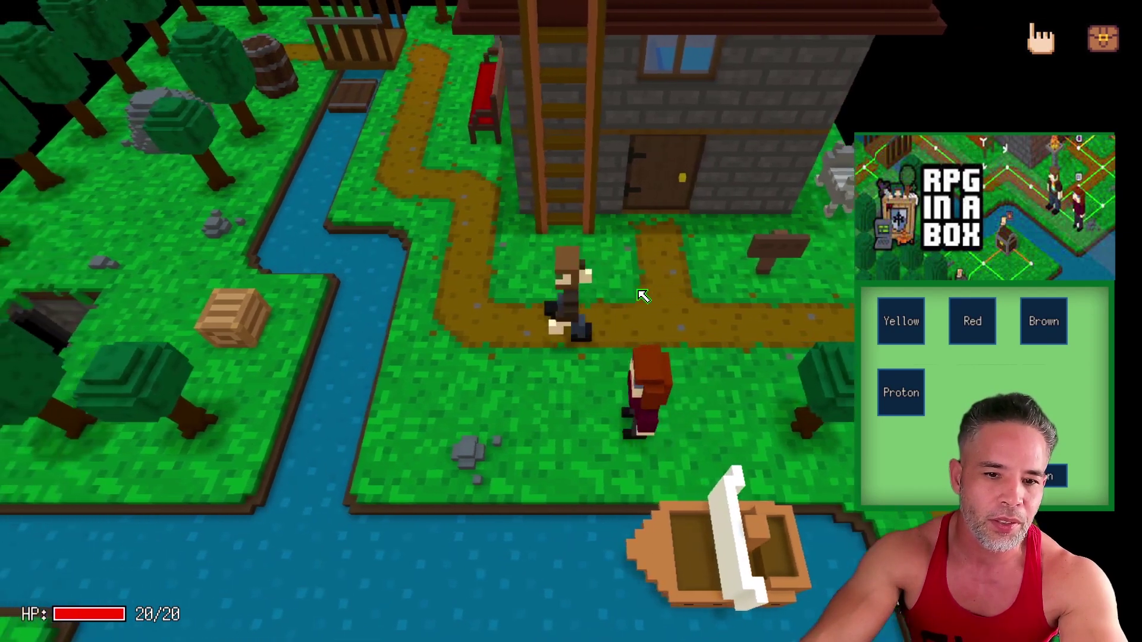
key(a)
key(d)
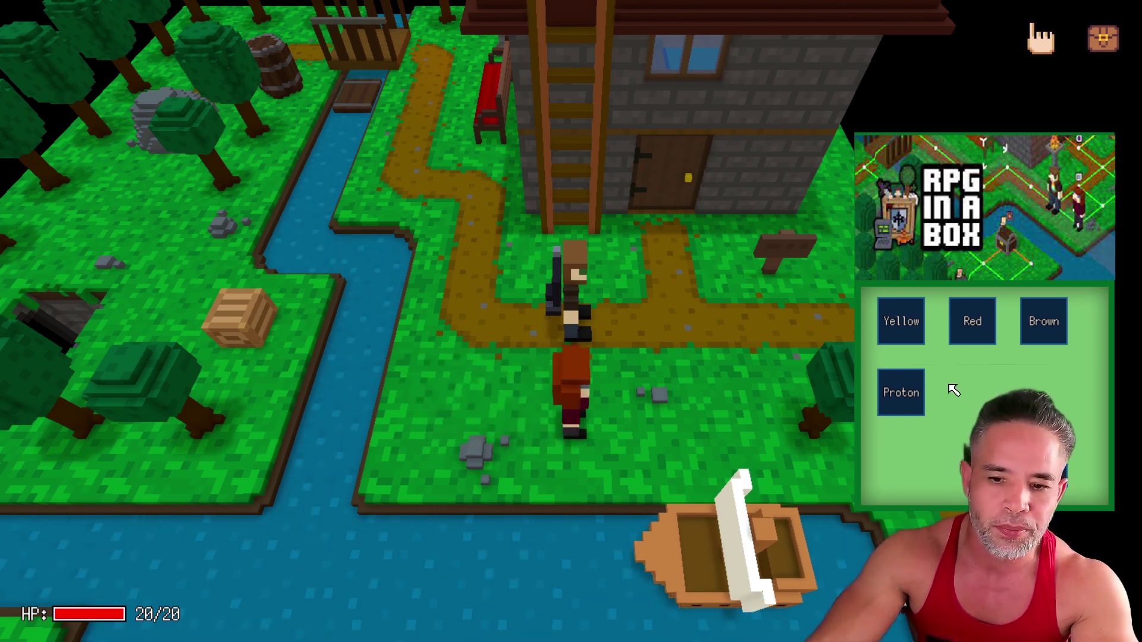
key(Escape)
click(89, 333)
click(479, 374)
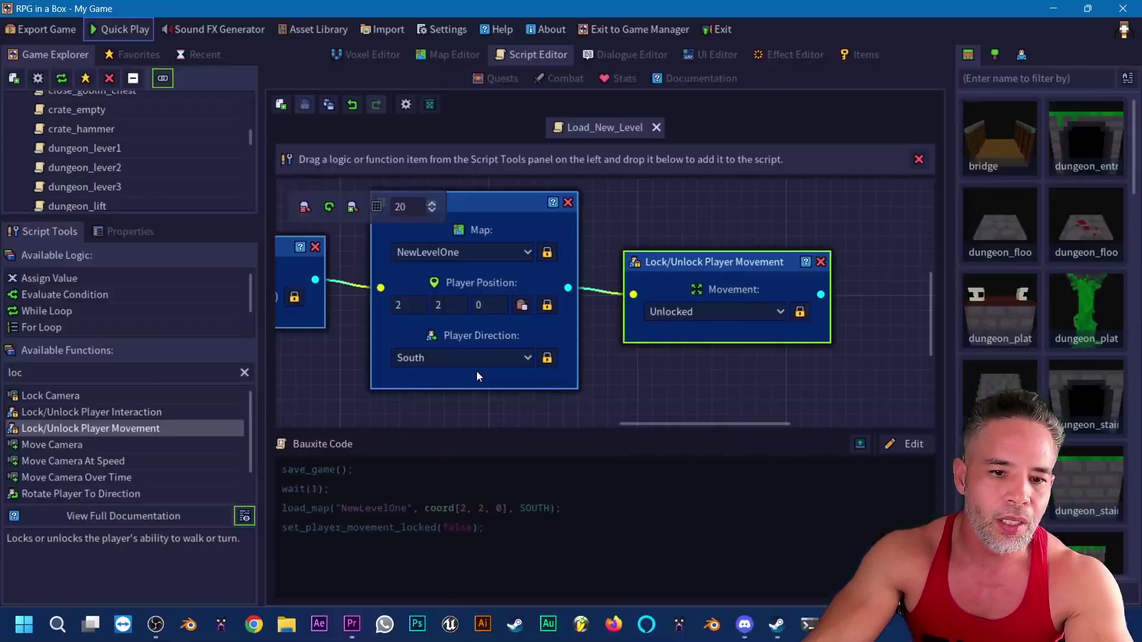
Open the justin character model in the Voxel Editor and view it from its side.
click(373, 62)
double_click(530, 190)
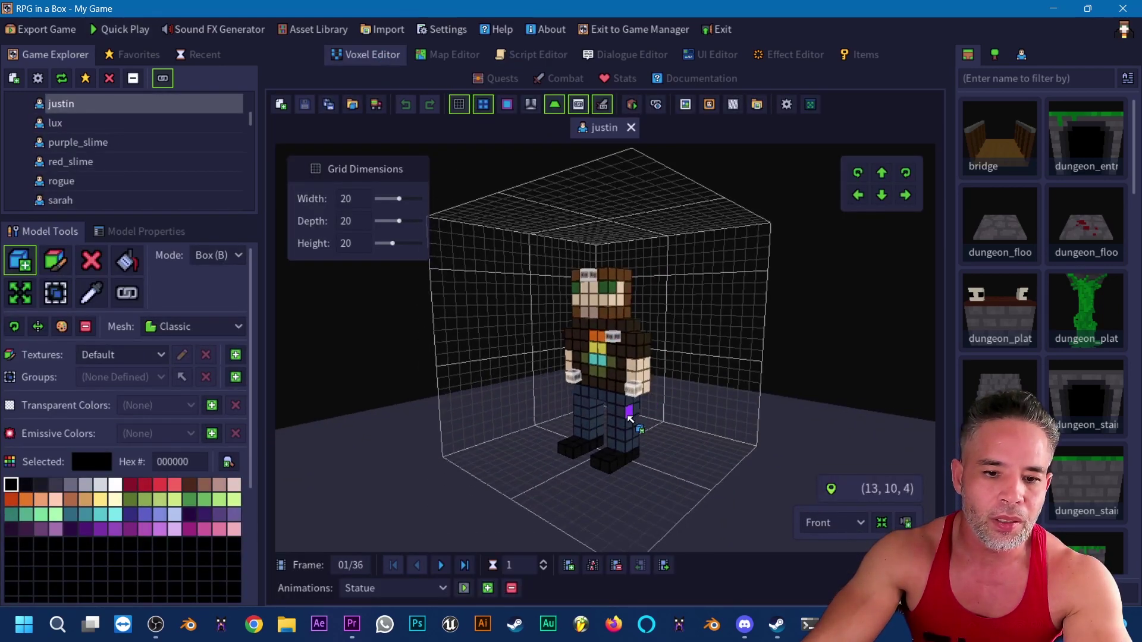
middle_drag(582, 455, 458, 454)
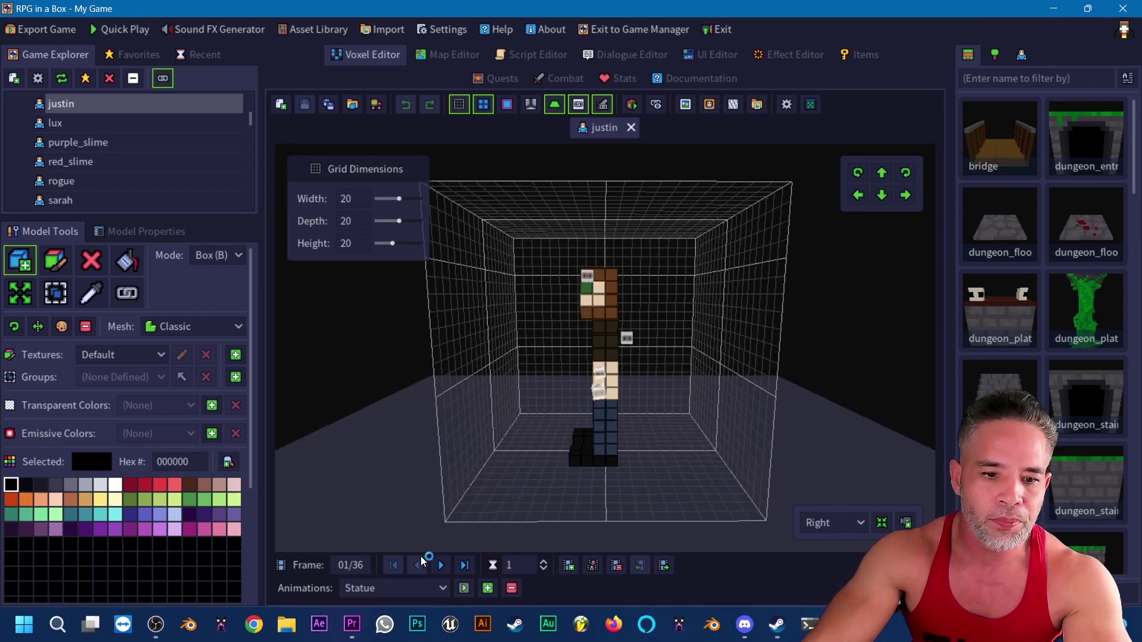
Step through the justin model's frames from 1 to 5, examining the body's pose from the side and back.
click(441, 560)
middle_drag(525, 444, 426, 439)
middle_drag(721, 410, 524, 493)
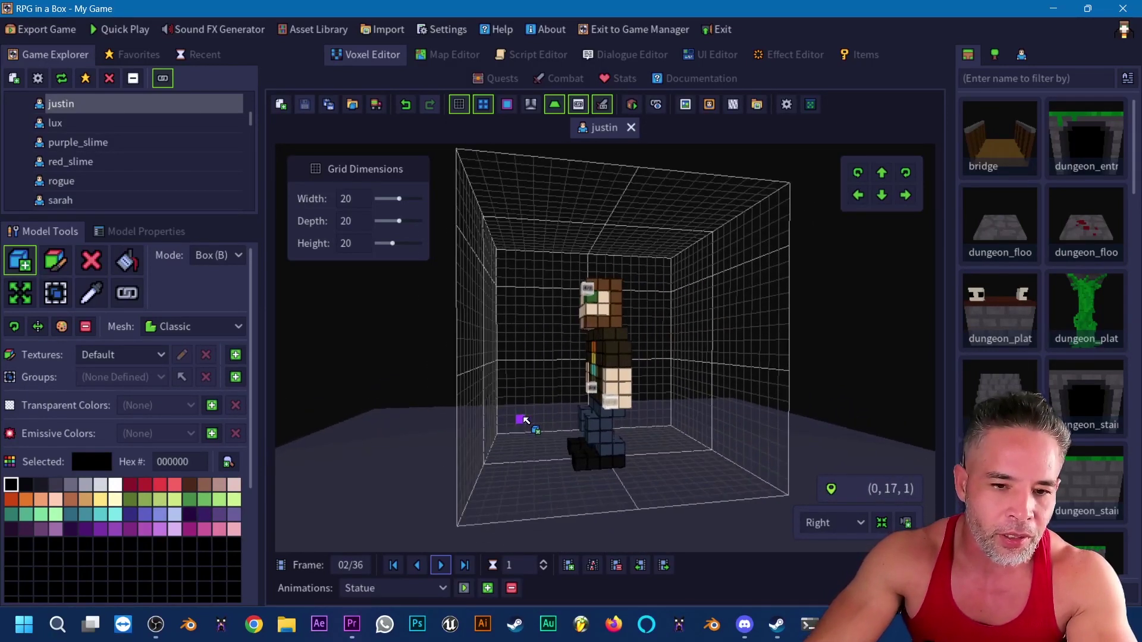
middle_drag(527, 454, 548, 473)
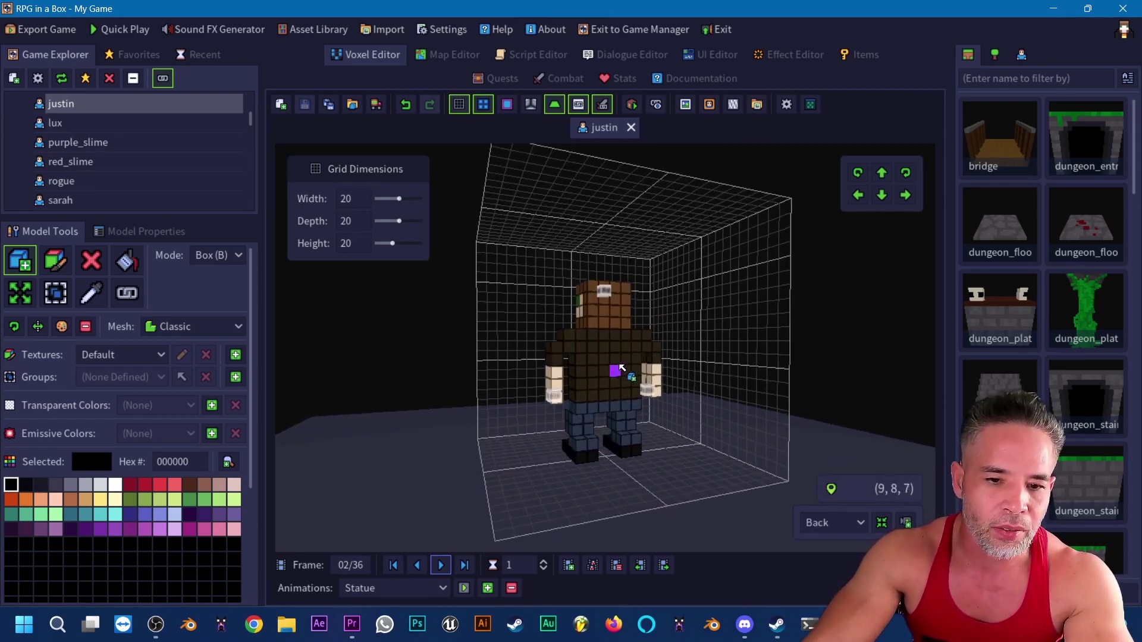
middle_drag(624, 424, 628, 386)
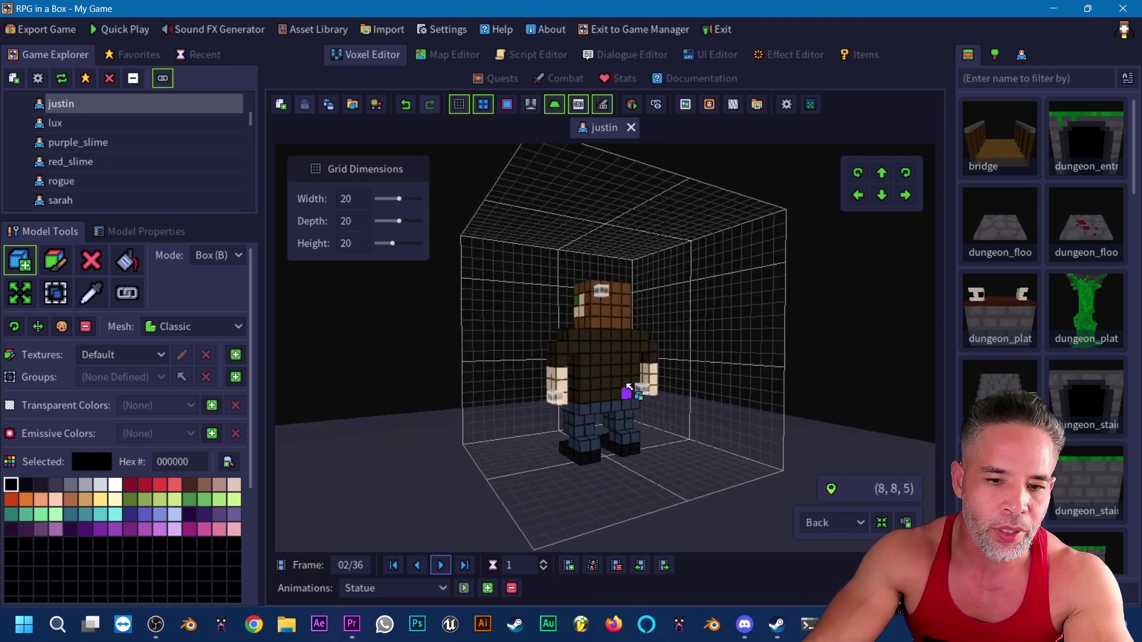
click(449, 568)
click(448, 568)
click(448, 568)
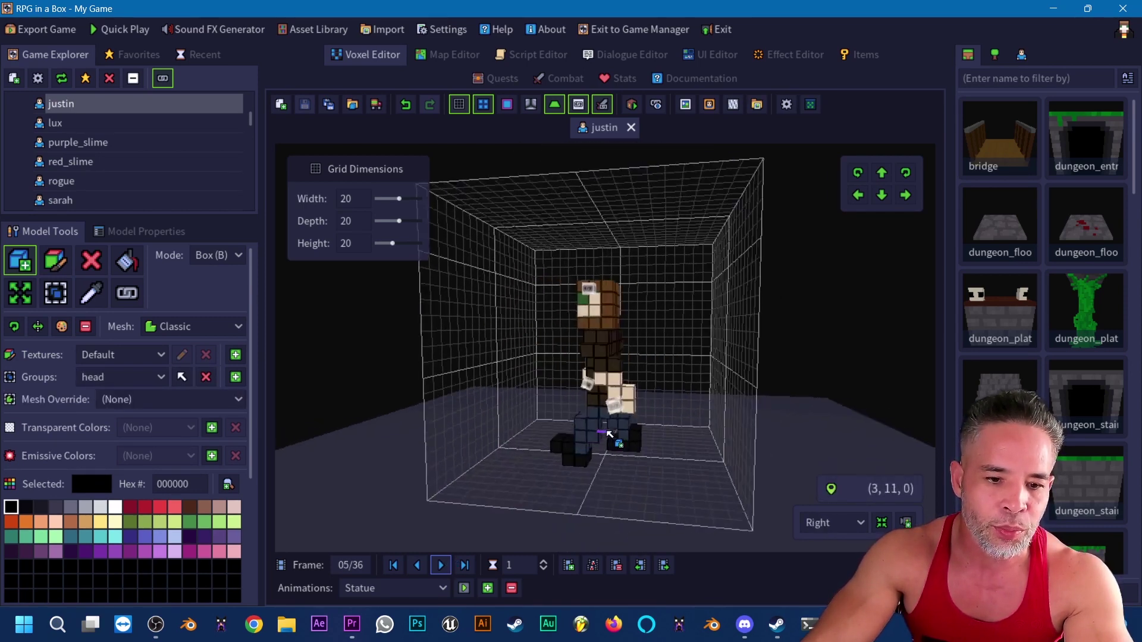